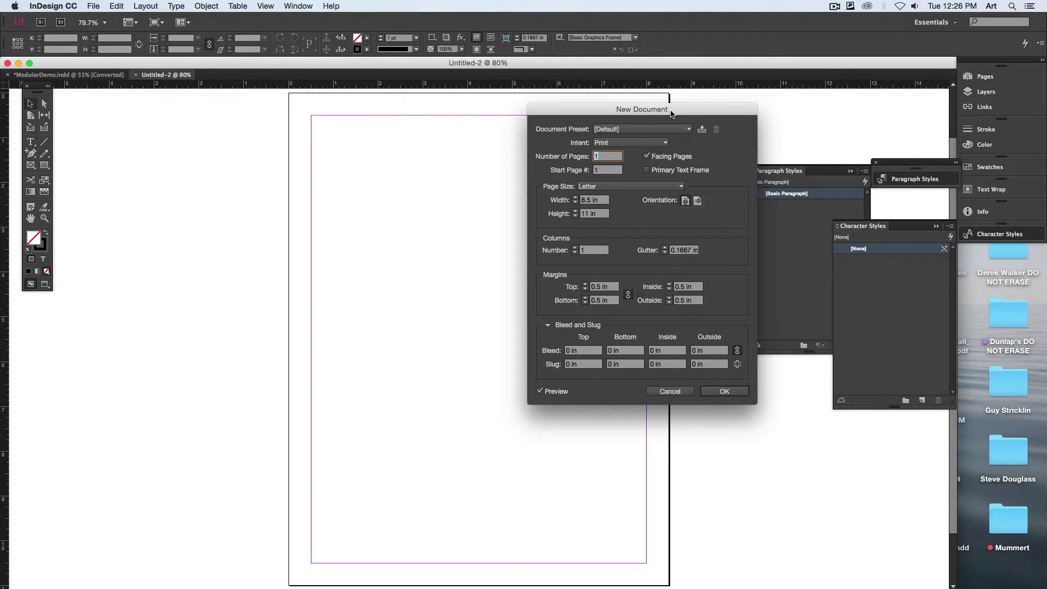
Set the new document to Tabloid, 2 pages, Facing Pages off, and 0.125 in bleed
drag(672, 113, 536, 108)
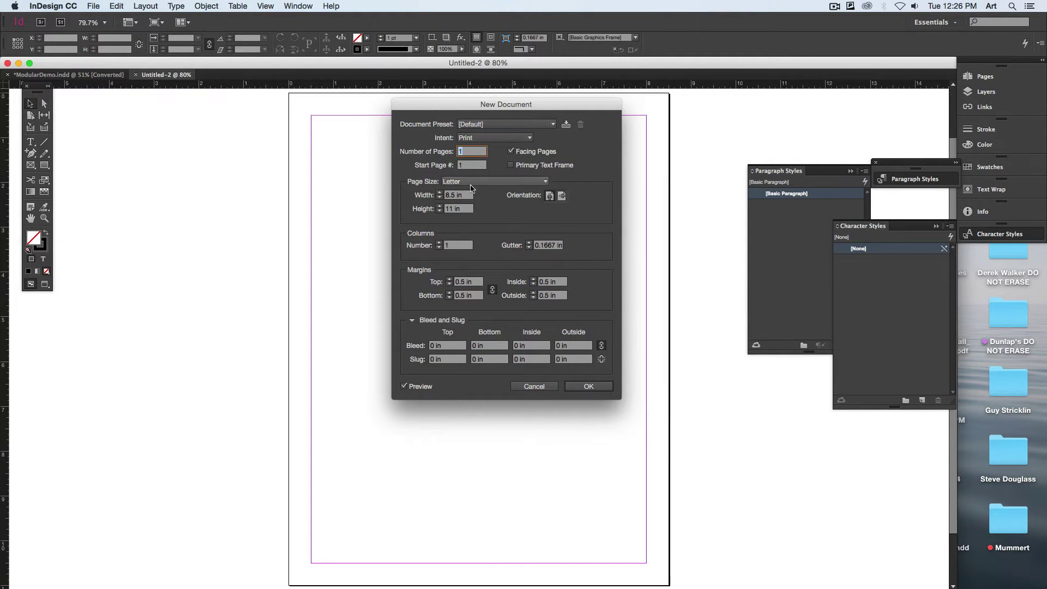
click(472, 181)
click(480, 225)
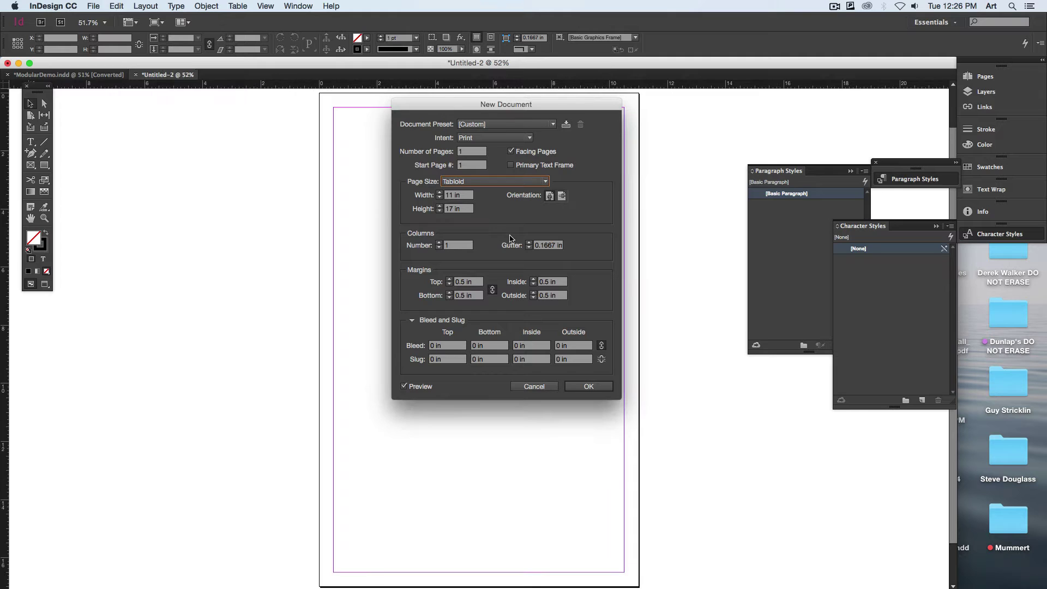
double_click(463, 152)
text(2)
click(510, 151)
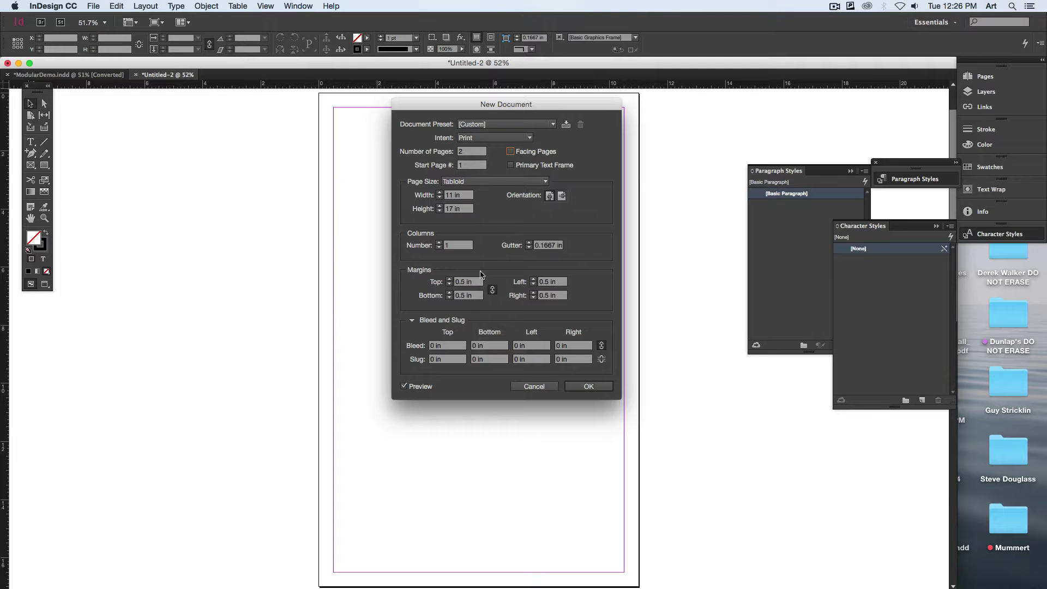
click(456, 347)
text(.125)
key(Tab)
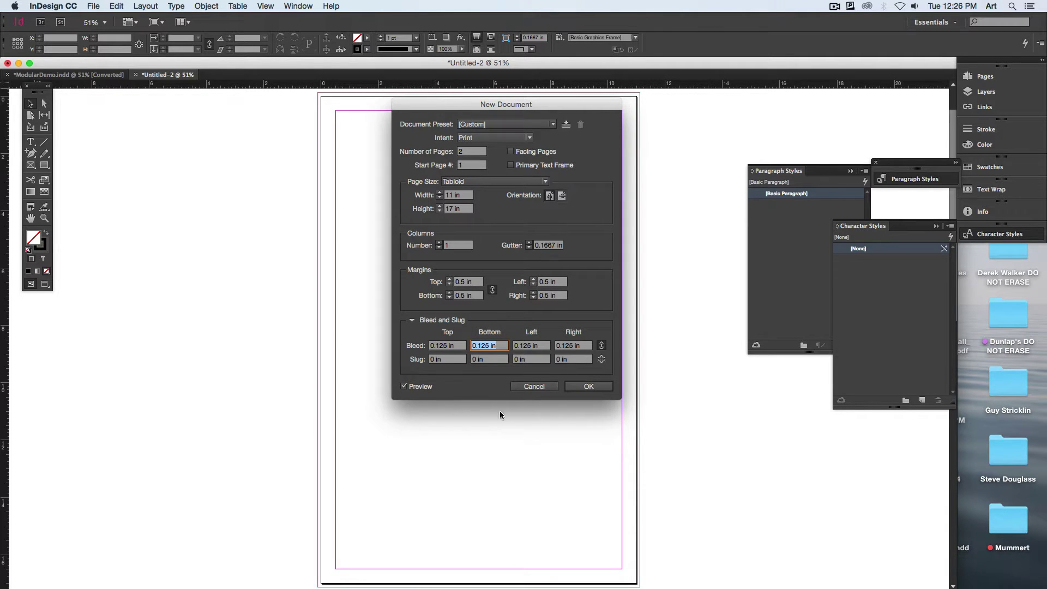
Create the tabloid document and zoom in on the blank page
click(586, 387)
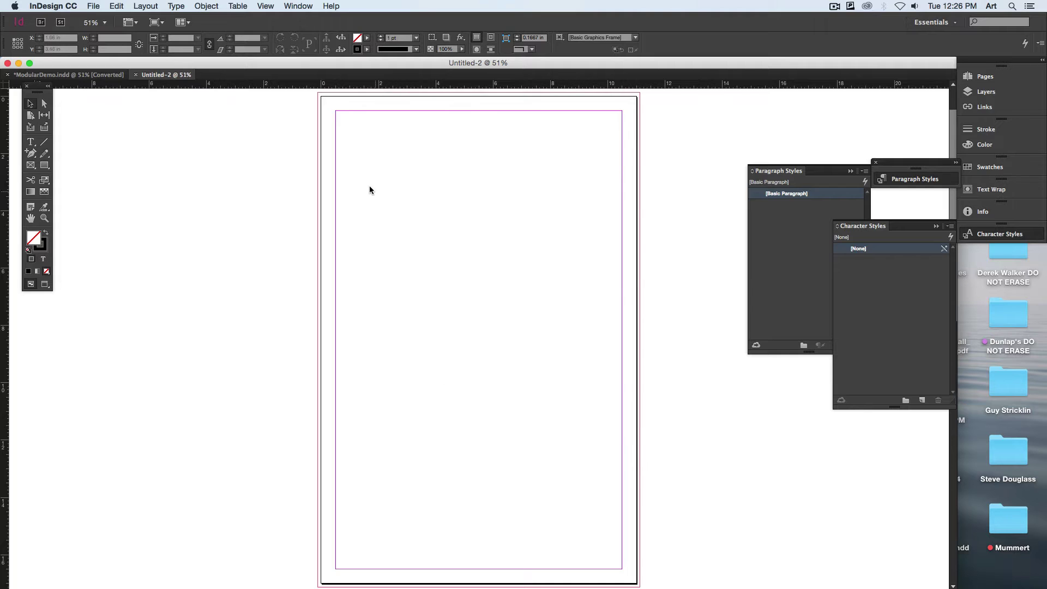
drag(439, 416, 418, 445)
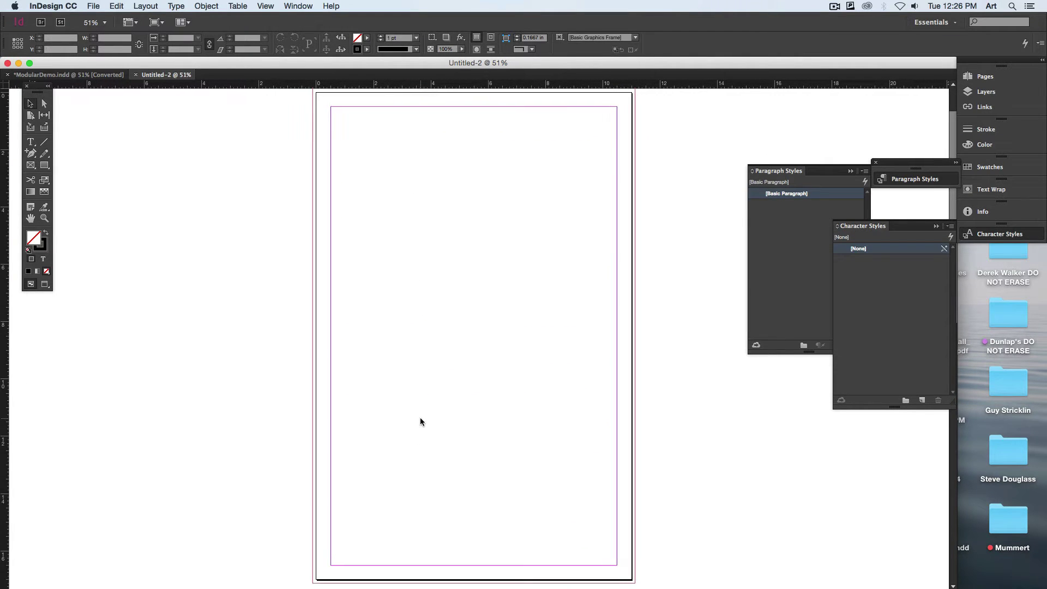
key(super+equal)
key(super+equal)
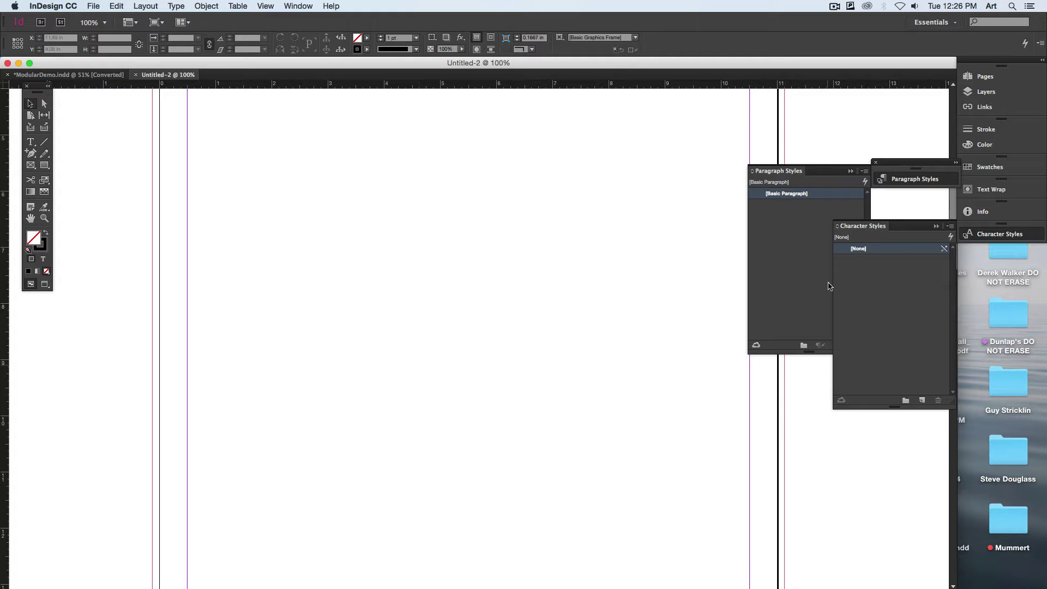
Close the Character Styles panel, check ModularDemo.indd, then return to Untitled-2
click(999, 235)
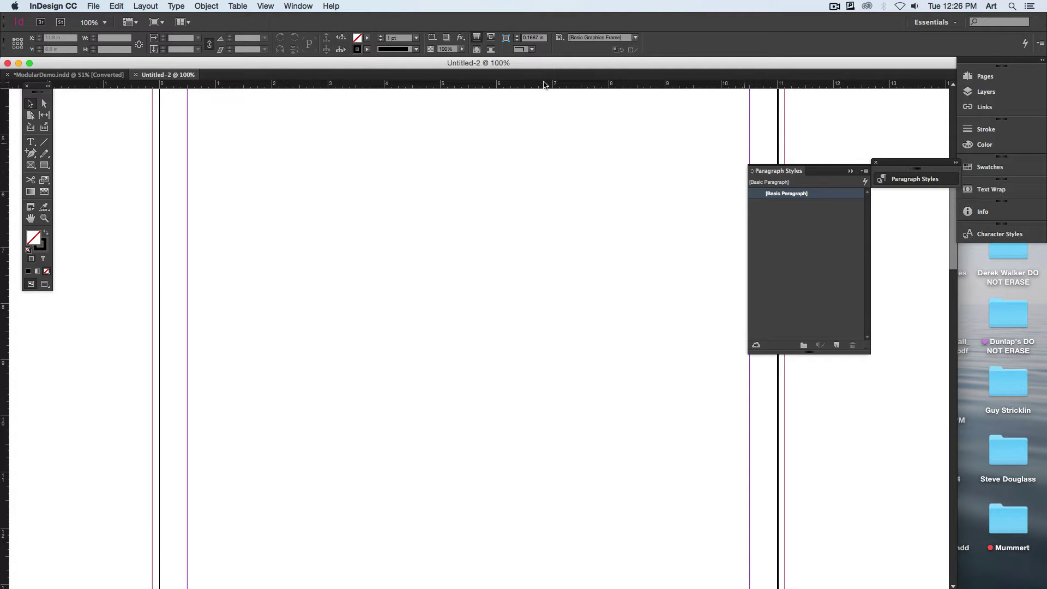
click(97, 73)
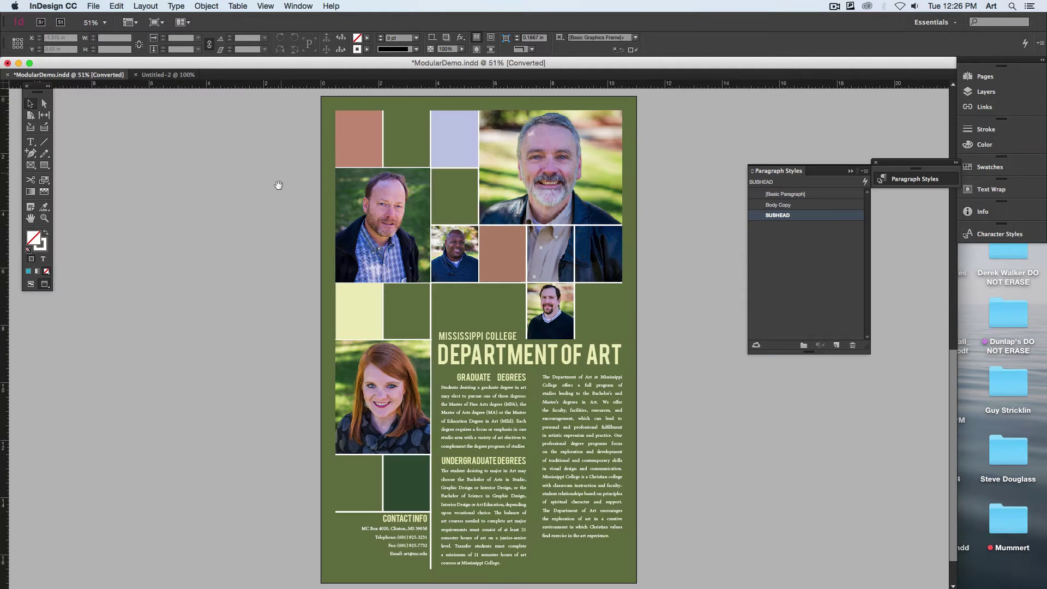
scroll(269, 311, up, 10)
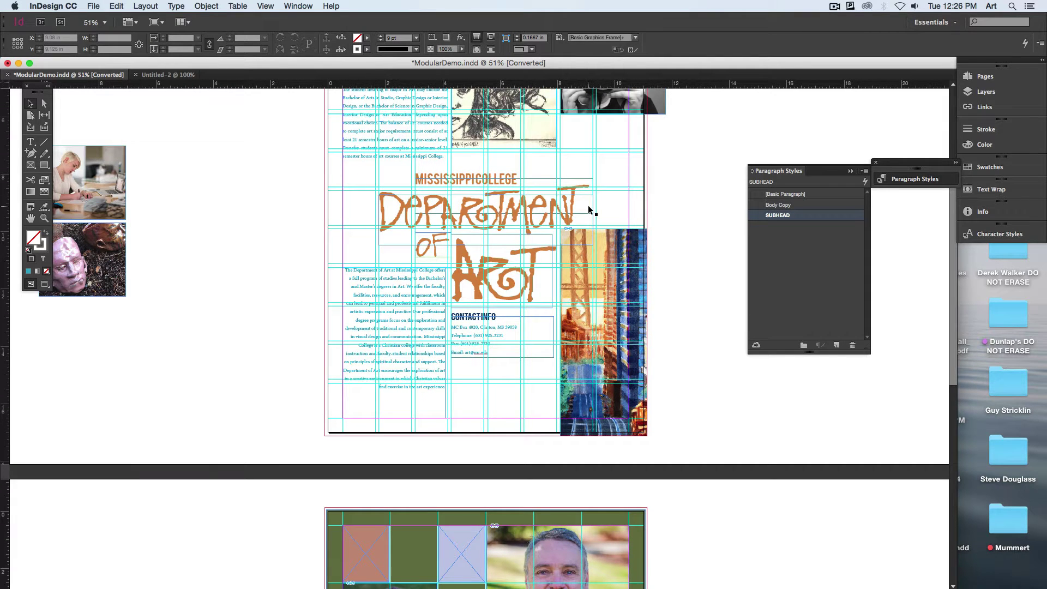
click(168, 75)
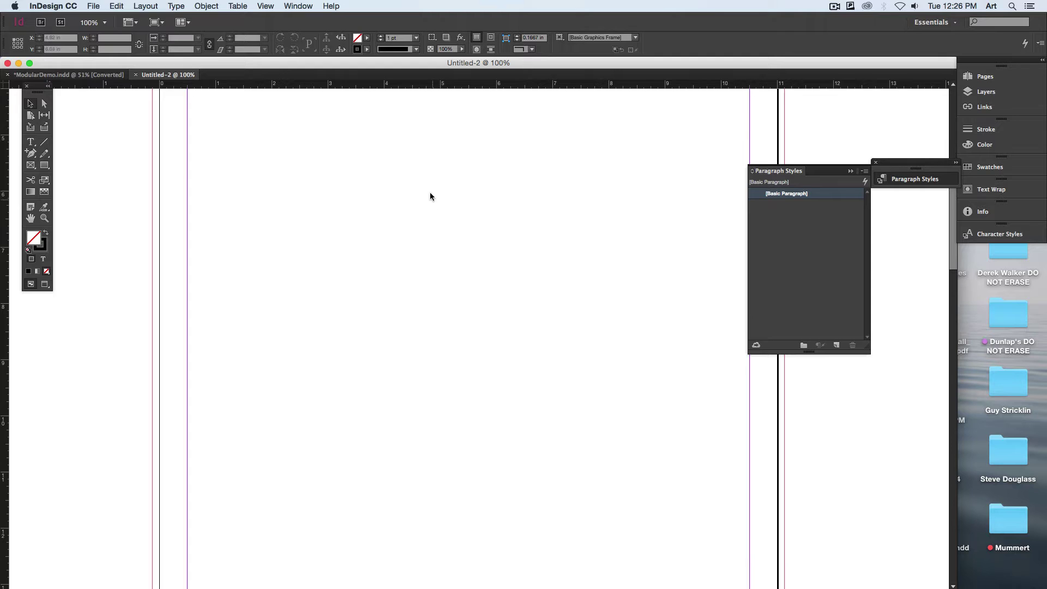
scroll(390, 444, up, 5)
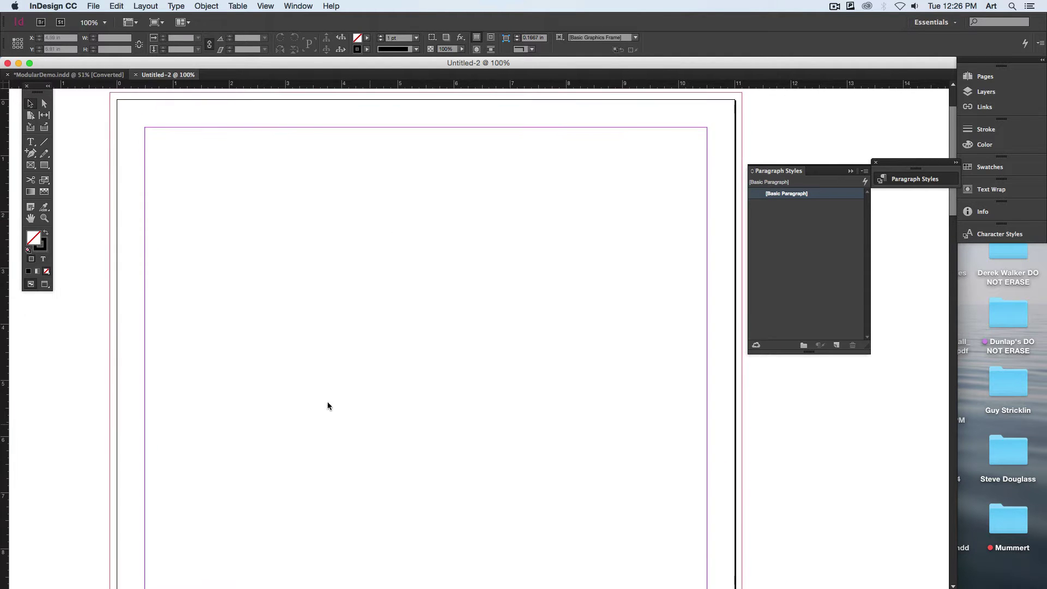
drag(4, 268, 579, 294)
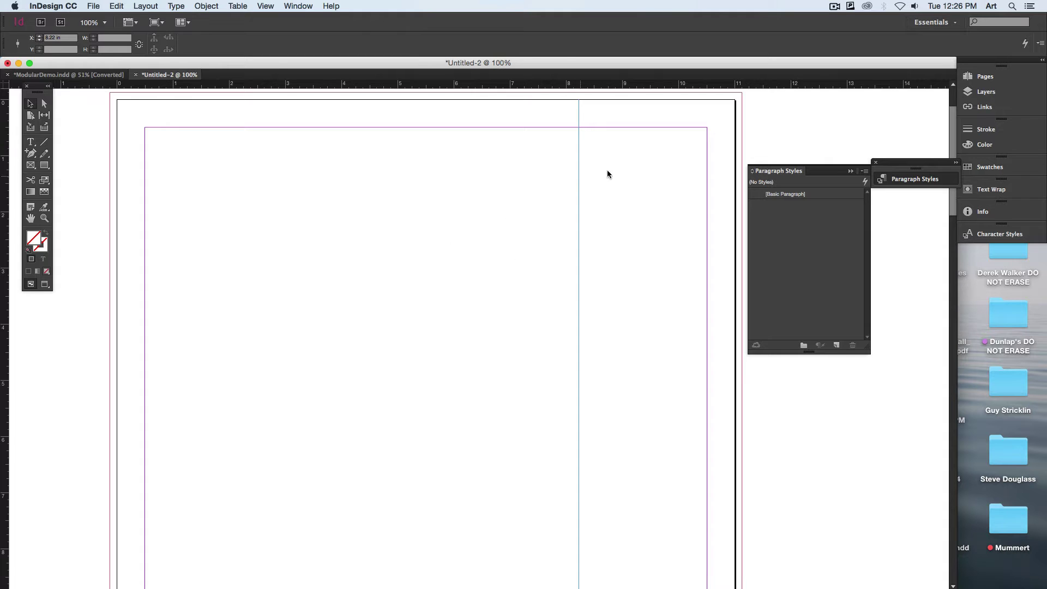
click(579, 213)
drag(587, 84, 579, 339)
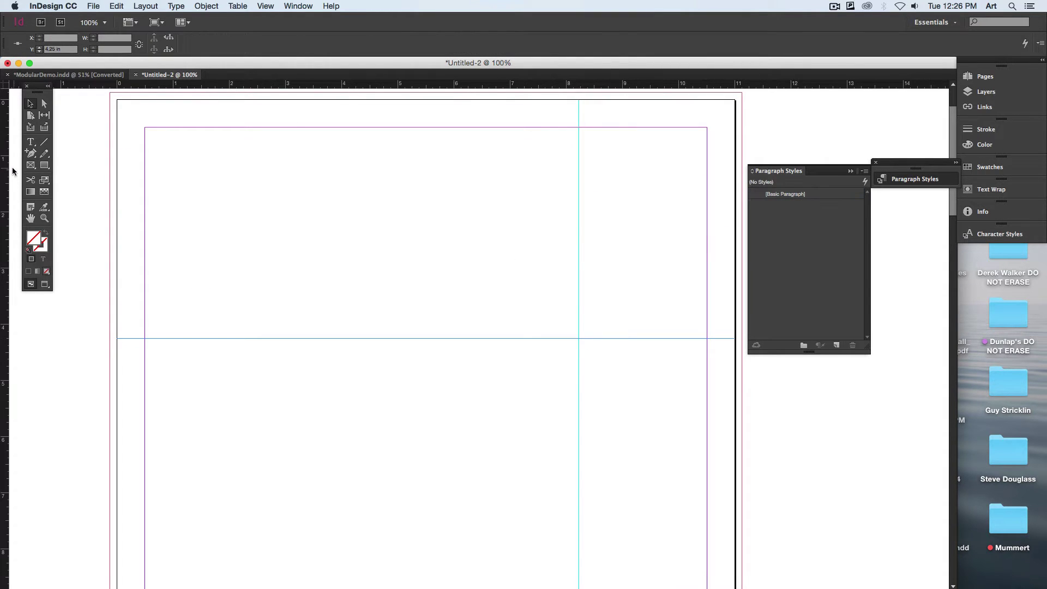
drag(8, 170, 346, 215)
click(375, 388)
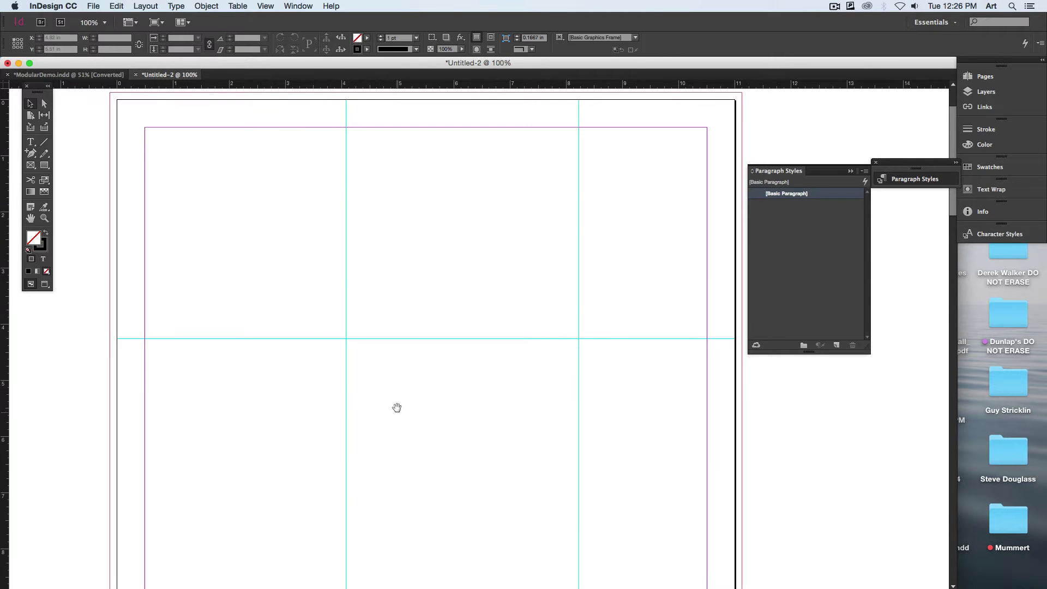
drag(395, 381, 397, 345)
key(super+0)
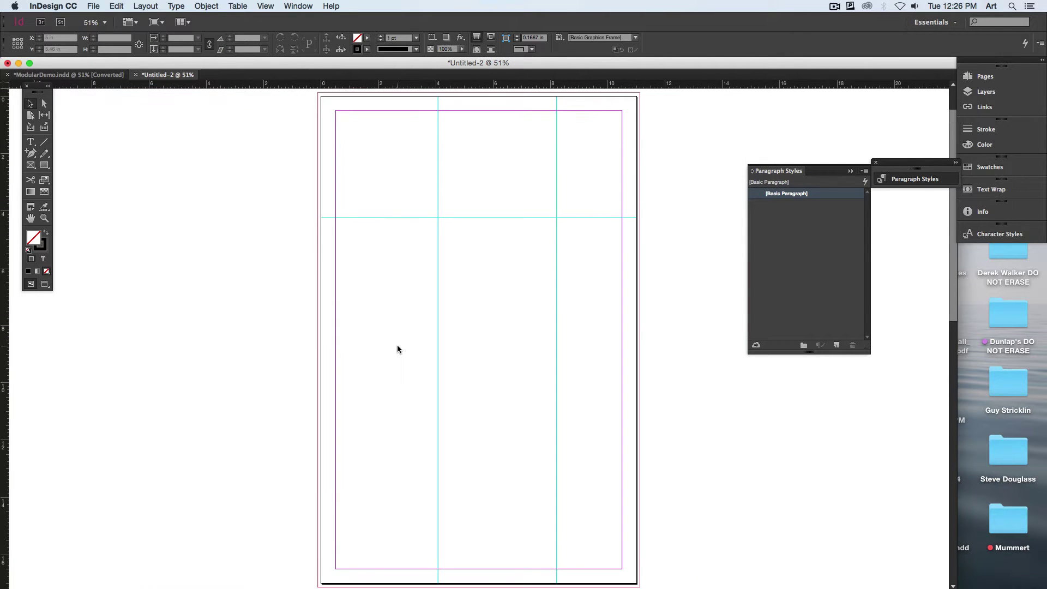
drag(435, 83, 447, 326)
drag(5, 361, 583, 404)
click(708, 415)
key(super+z)
key(super+z)
key(super+z)
key(super+z)
key(super+z)
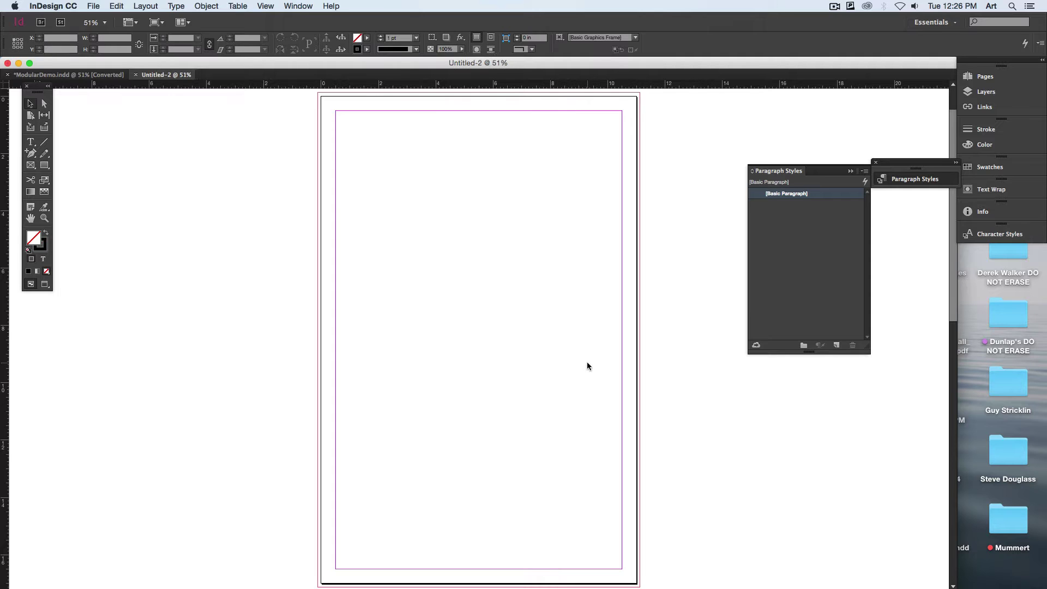
click(111, 79)
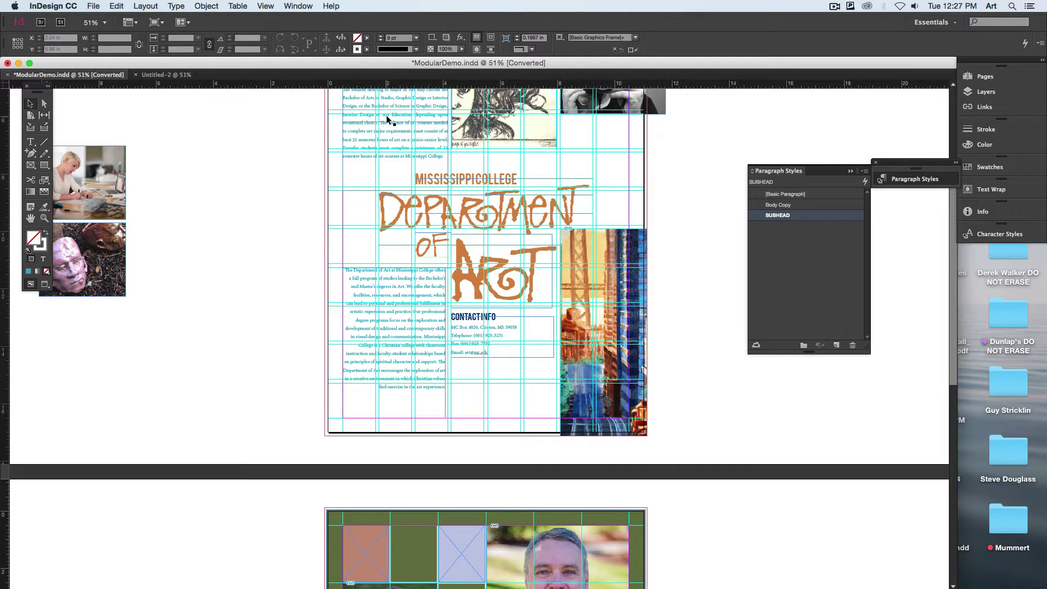
click(165, 75)
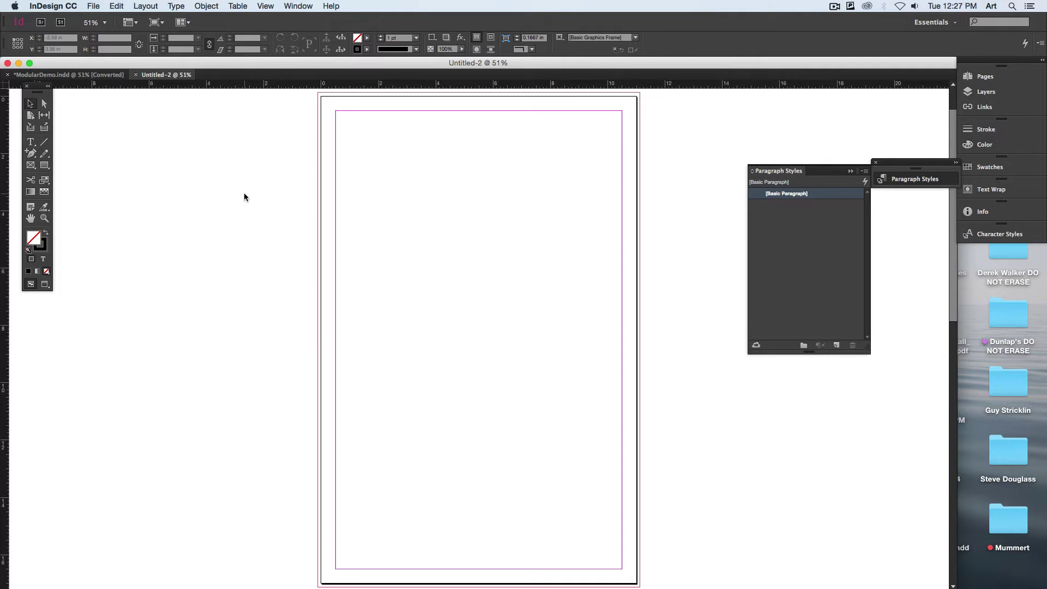
In Create Guides, step the guide rows up to 12
click(140, 6)
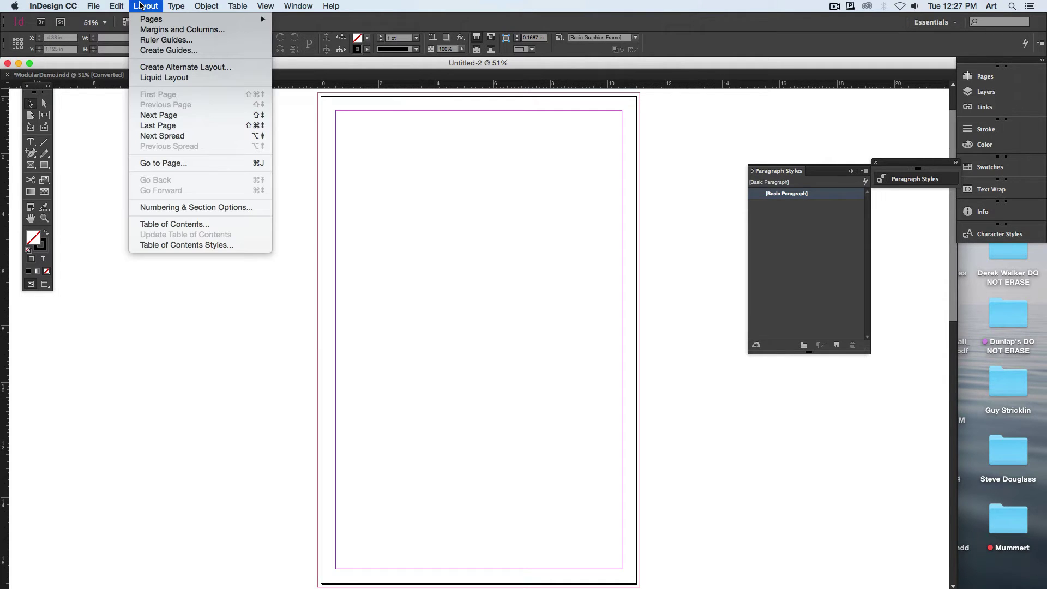
click(150, 50)
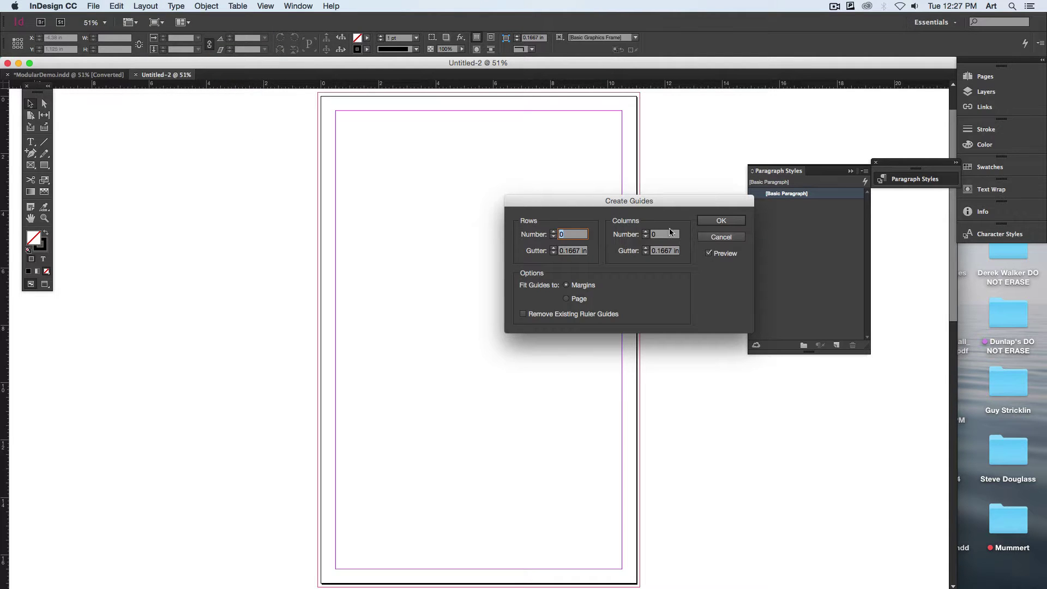
drag(630, 208, 617, 186)
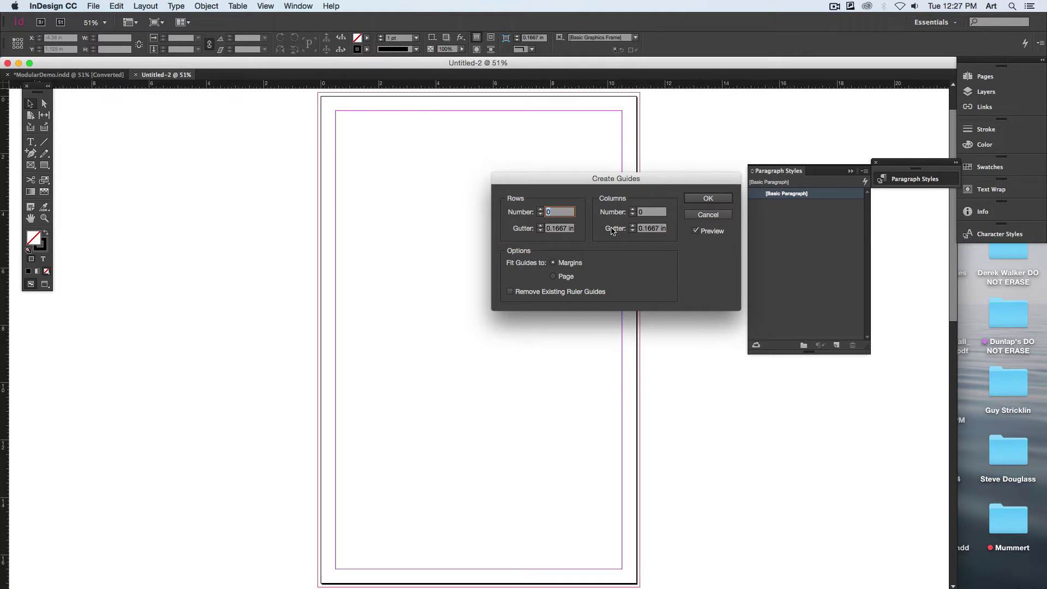
click(541, 210)
click(541, 210)
click(541, 210)
click(540, 210)
click(540, 210)
click(540, 210)
drag(599, 180, 648, 172)
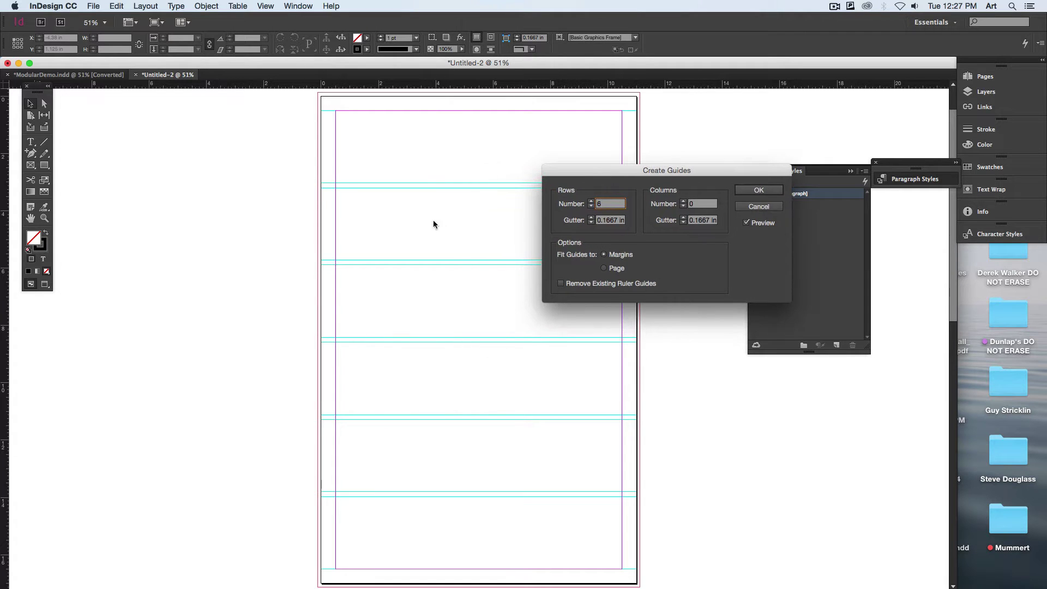
click(590, 201)
click(591, 201)
click(591, 202)
click(591, 201)
click(591, 201)
click(591, 201)
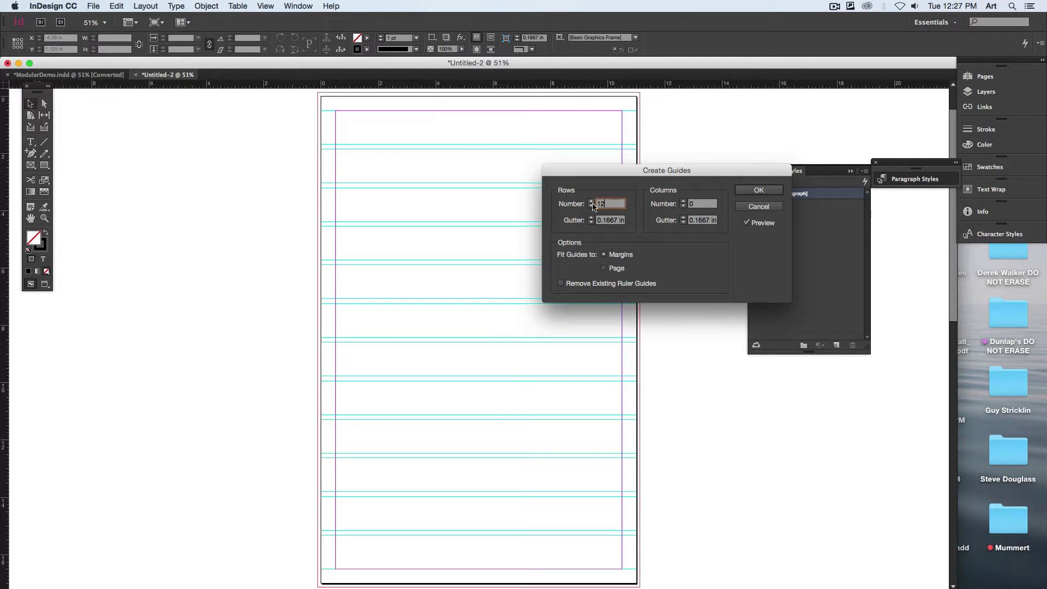
Add more guide columns and set both row and column gutters to 0.125 in
click(684, 202)
click(683, 201)
click(684, 201)
click(684, 201)
click(683, 201)
click(683, 202)
click(683, 201)
click(683, 201)
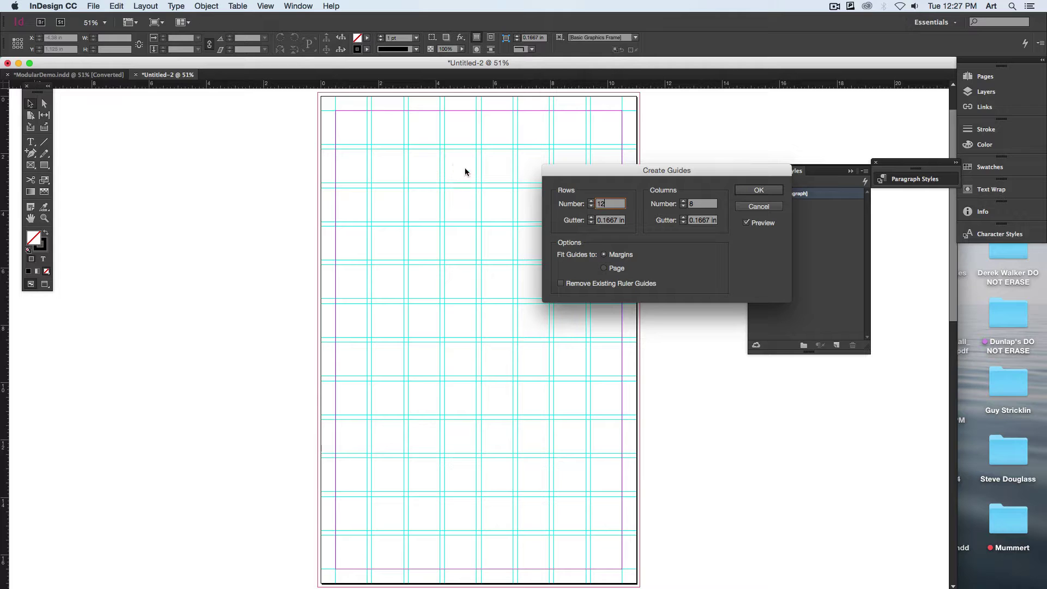
mouse_move(561, 175)
mouse_down()
mouse_move(600, 167)
mouse_move(556, 163)
mouse_up()
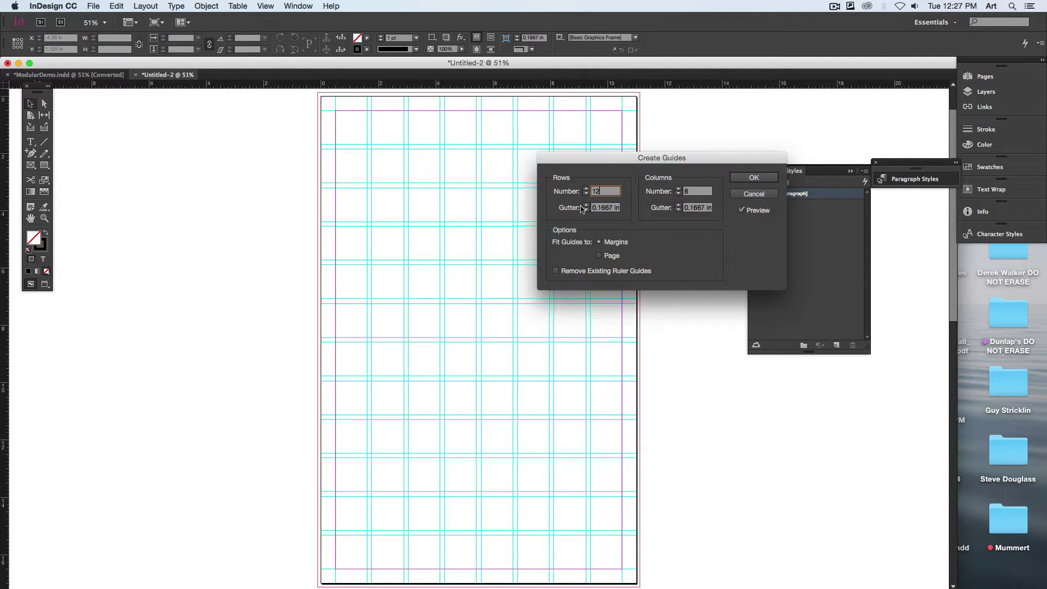
click(616, 208)
double_click(605, 208)
text(0.125)
double_click(700, 209)
click(699, 208)
triple_click(699, 208)
key(BackSpace)
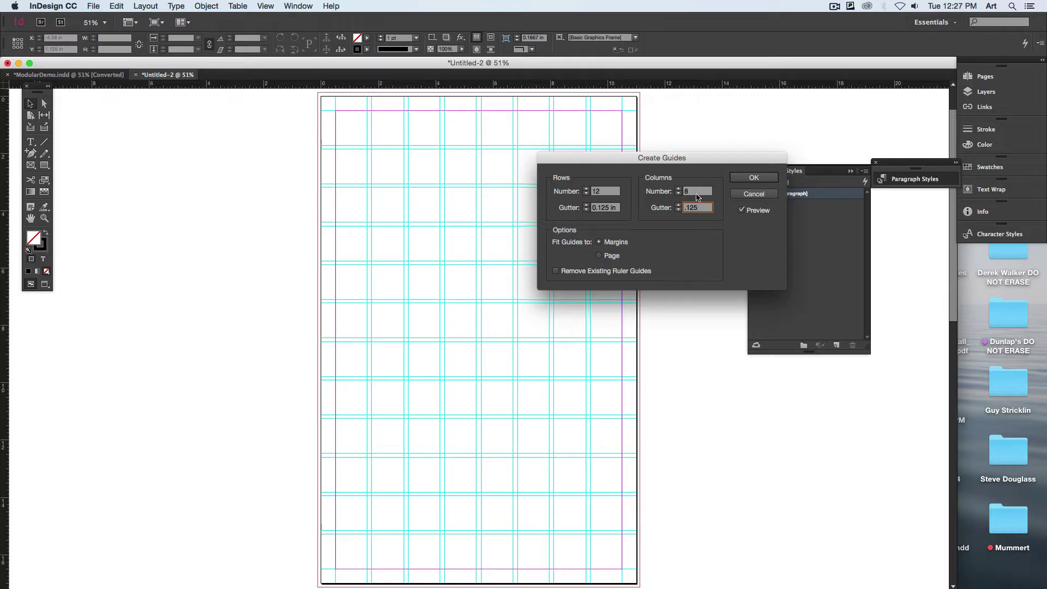
key(Tab)
Zoom to 100%, raise the columns toward 12, then change them to 8
key(super+1)
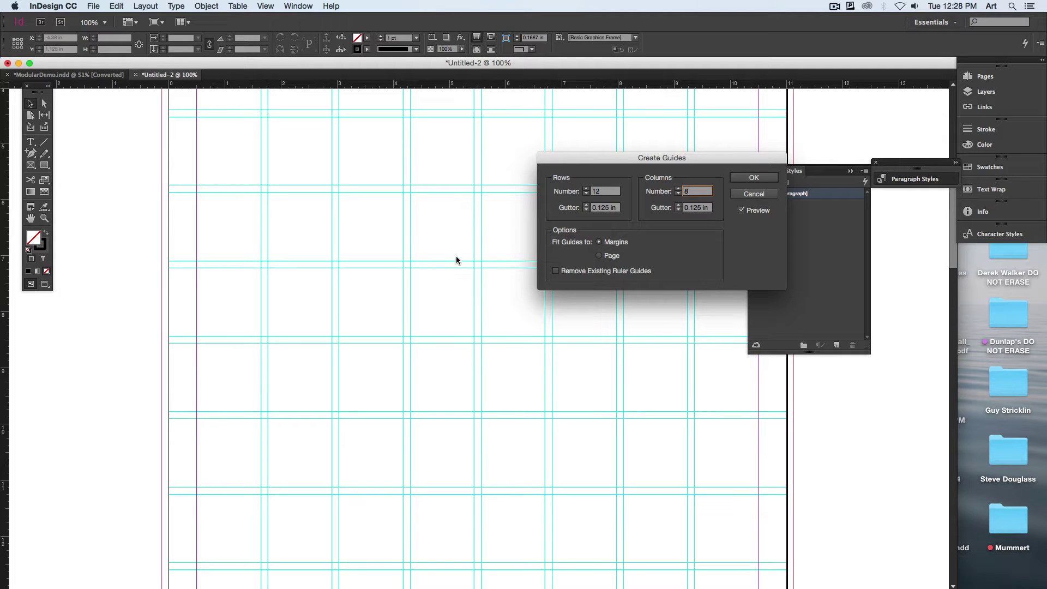
click(679, 189)
click(679, 188)
click(679, 189)
click(679, 189)
click(679, 189)
click(679, 189)
click(679, 188)
click(679, 189)
click(679, 189)
click(679, 189)
drag(600, 158, 777, 150)
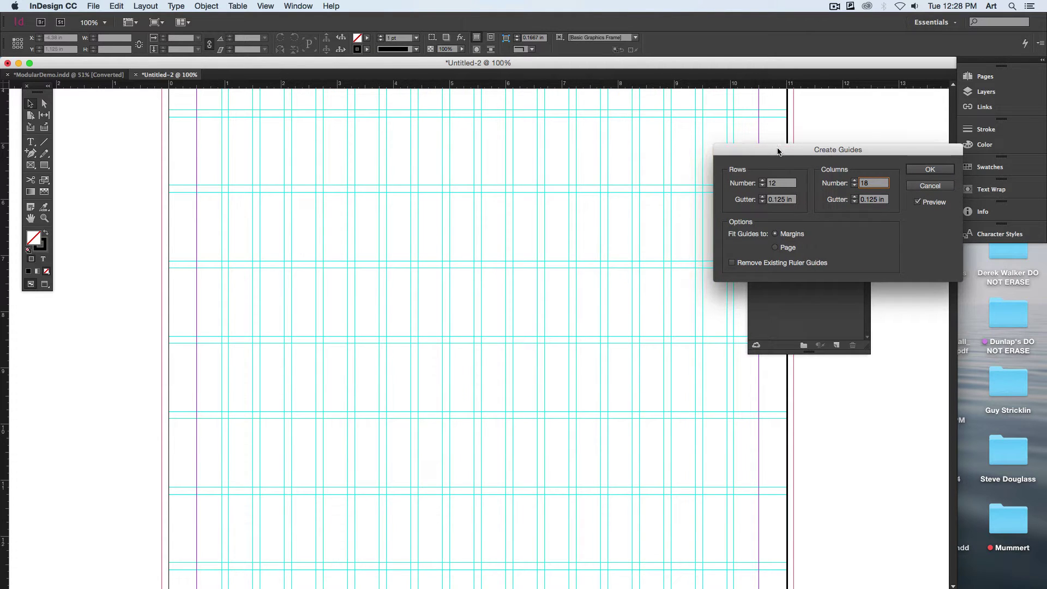
drag(778, 151, 728, 151)
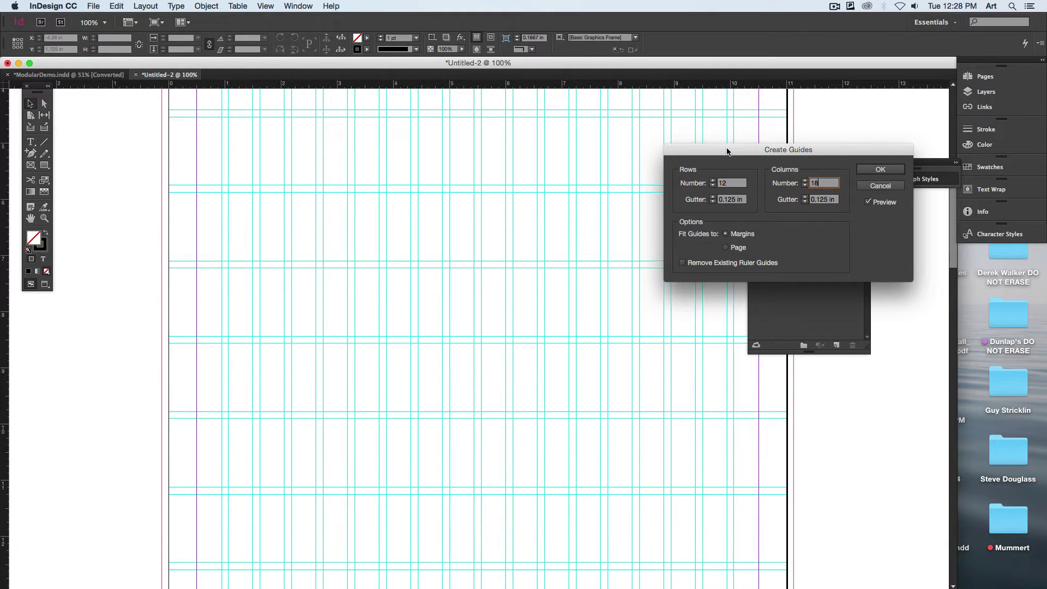
double_click(821, 183)
text(8)
key(Tab)
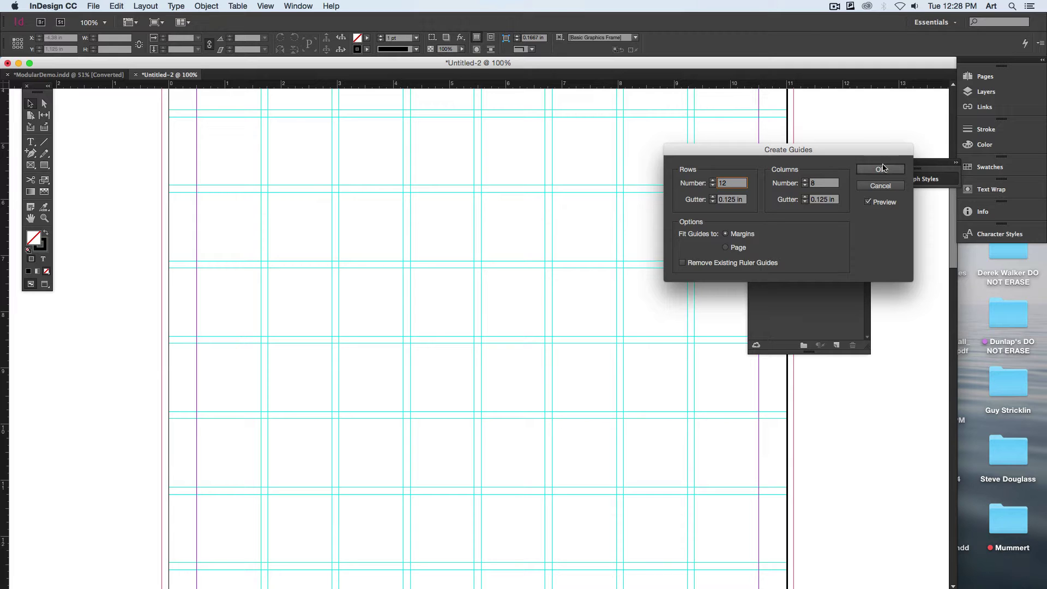
Set up a guide grid of 12 rows and 8 columns with 0.125 in gutters
click(881, 186)
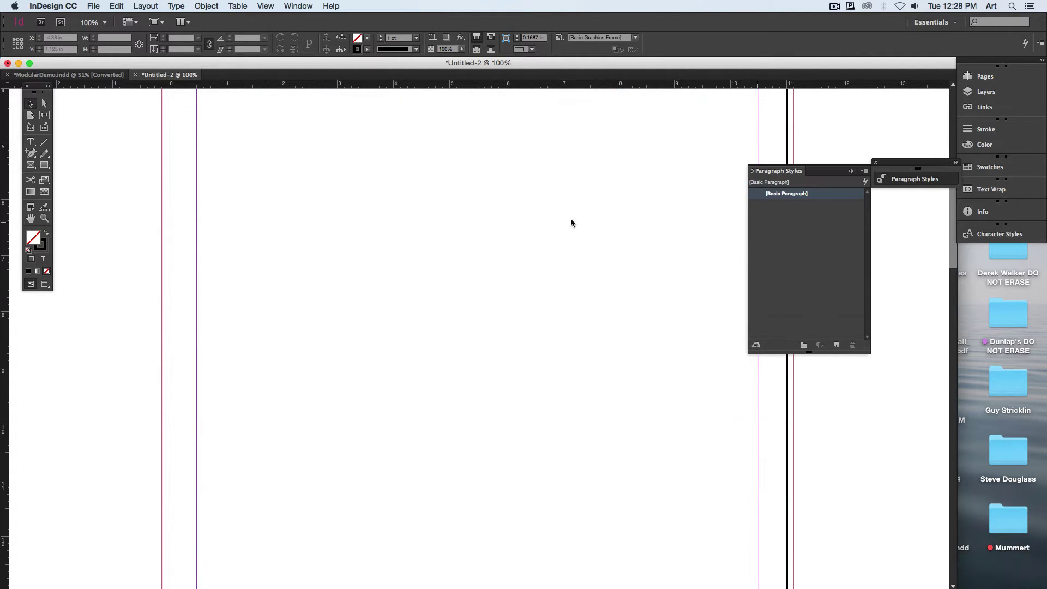
drag(505, 211, 413, 445)
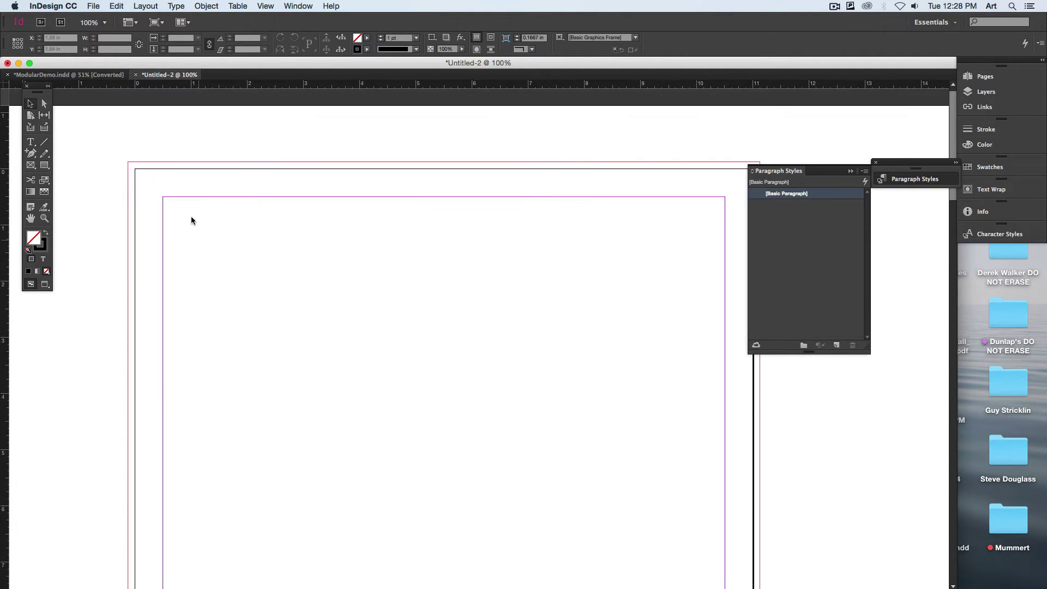
click(143, 6)
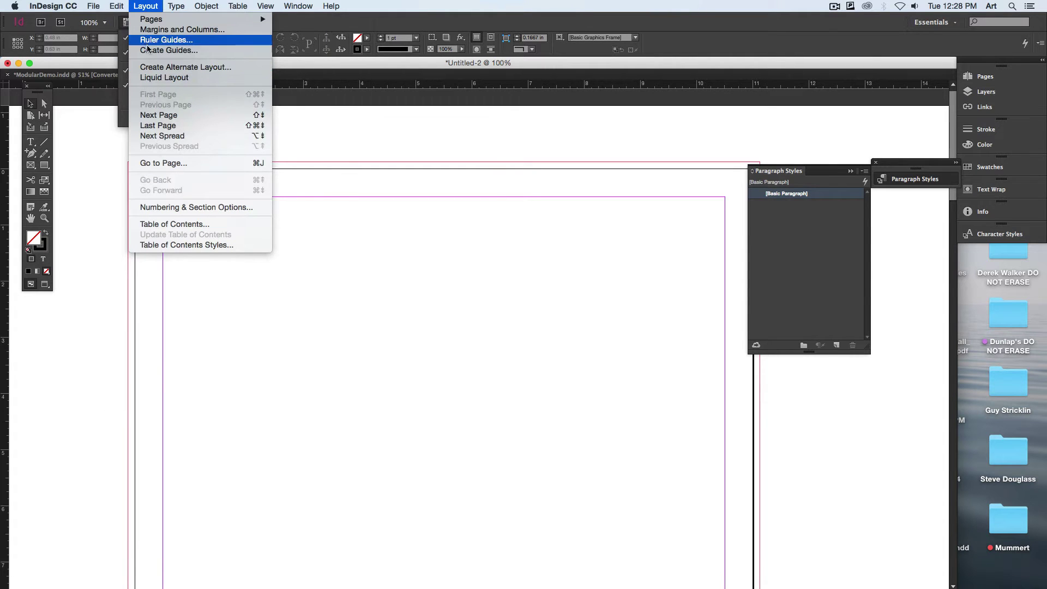
click(169, 50)
text(12)
key(Tab)
key(Tab)
text(8)
key(Tab)
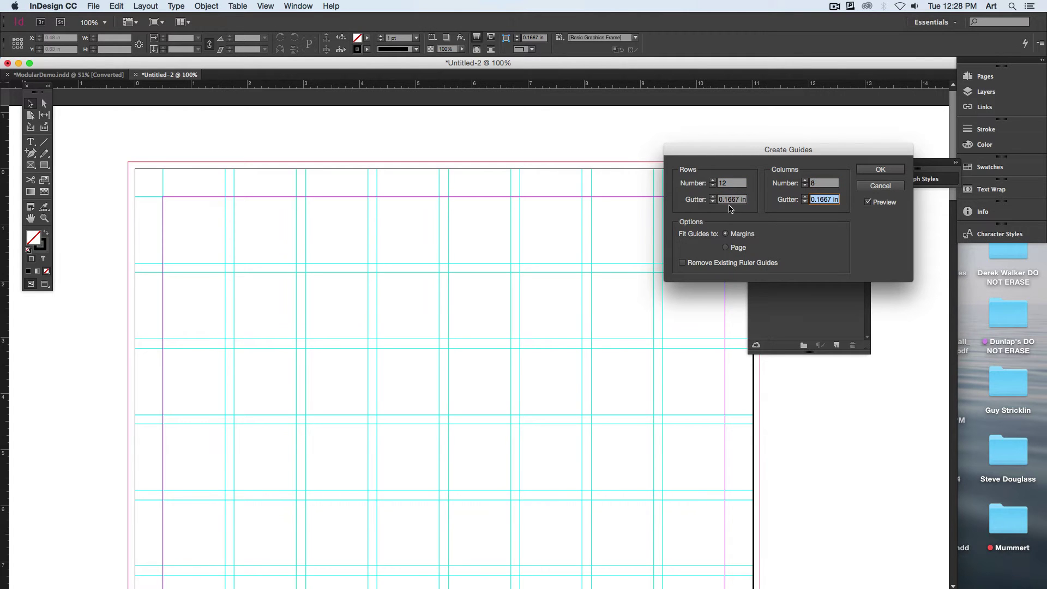
click(730, 200)
text(.125)
key(Tab)
key(Tab)
text(.125)
key(Tab)
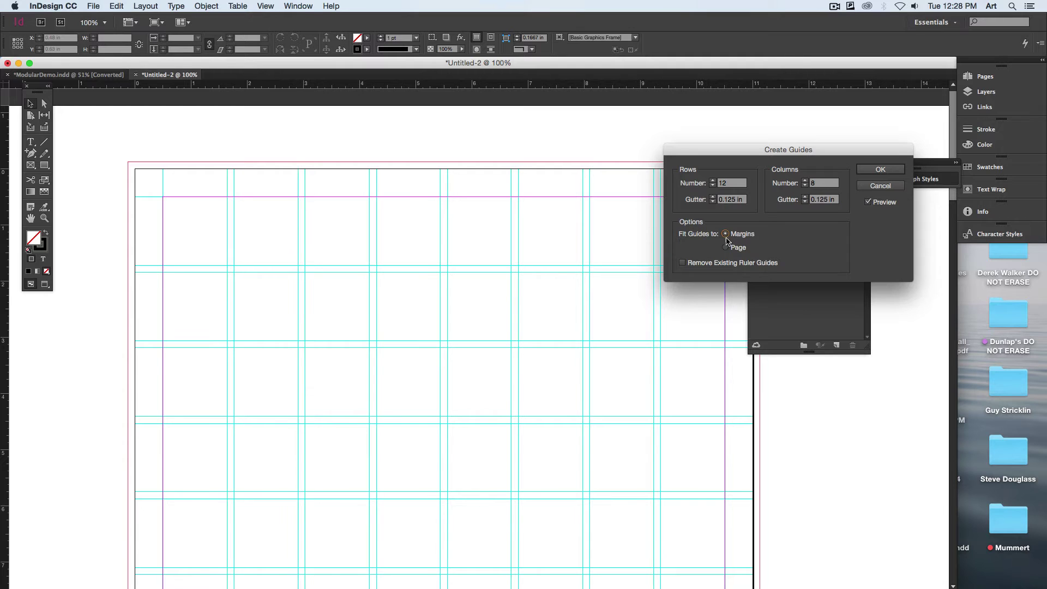
Fit the guide grid to the margins rather than the page edges
drag(722, 155, 807, 147)
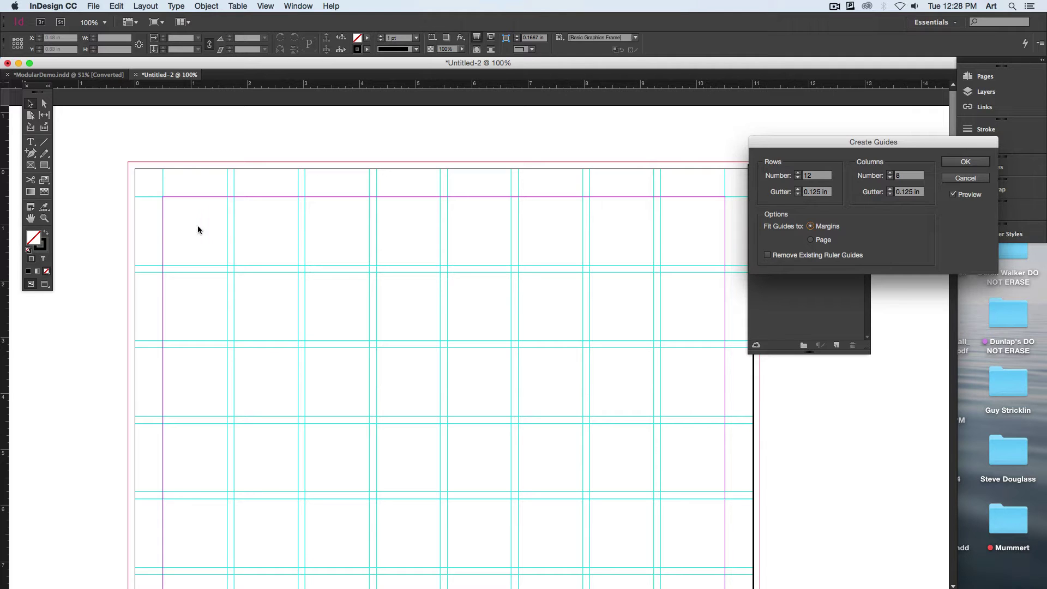
click(813, 240)
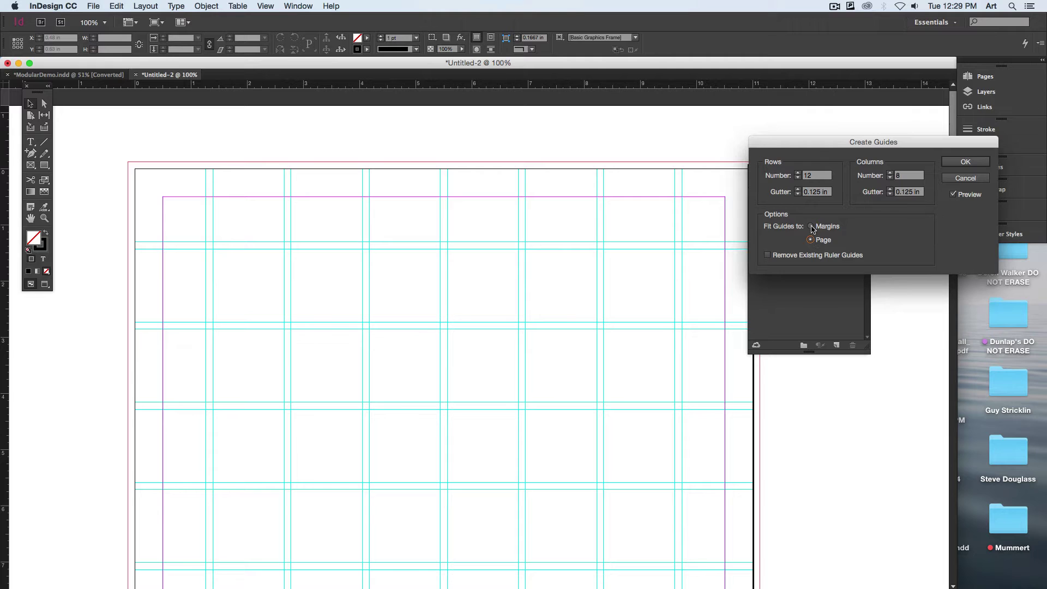
click(812, 226)
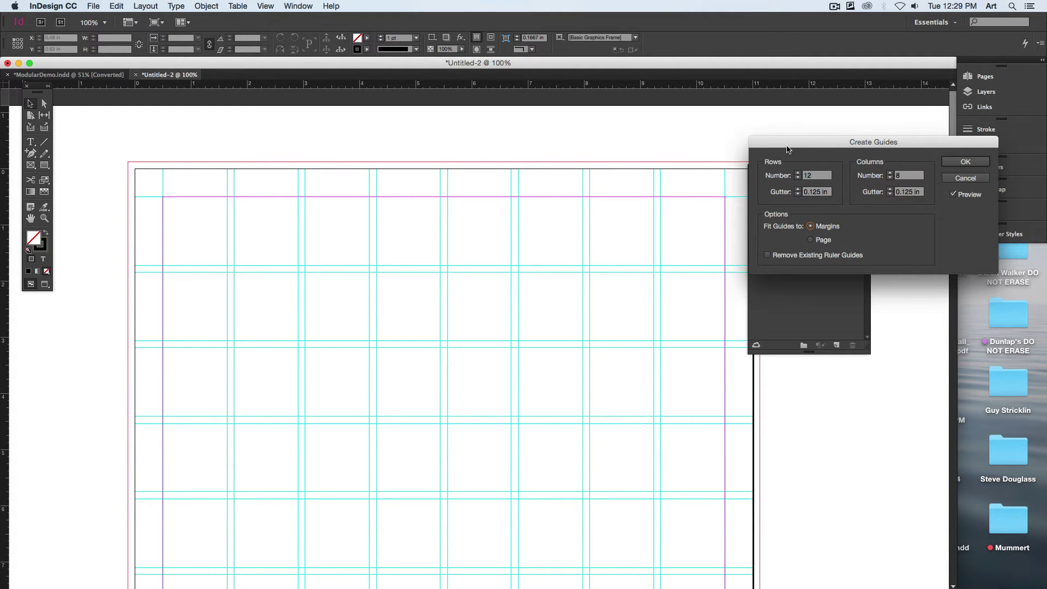
drag(790, 147, 835, 143)
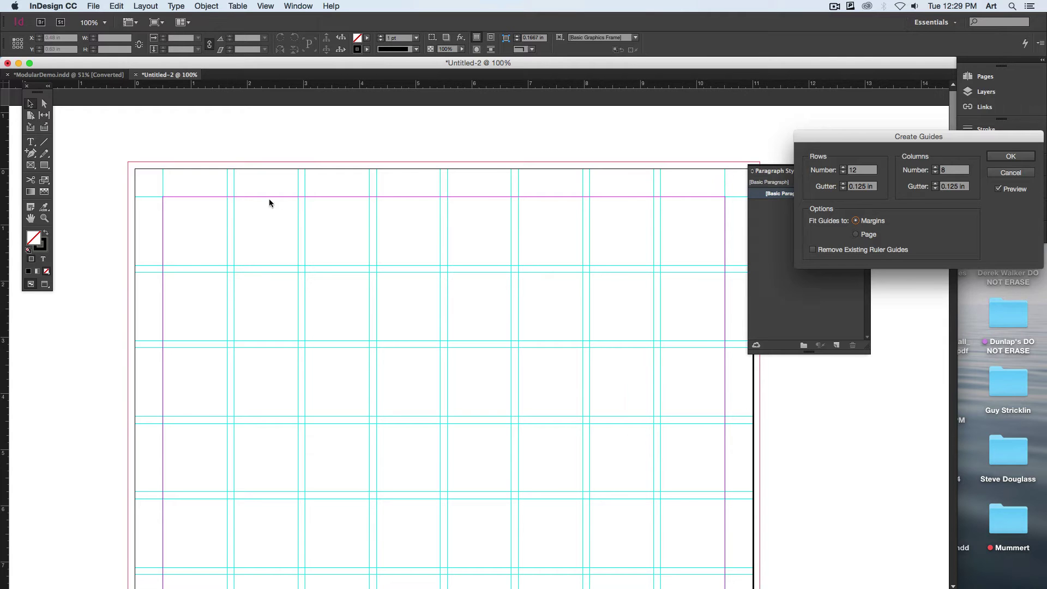
drag(902, 144, 698, 144)
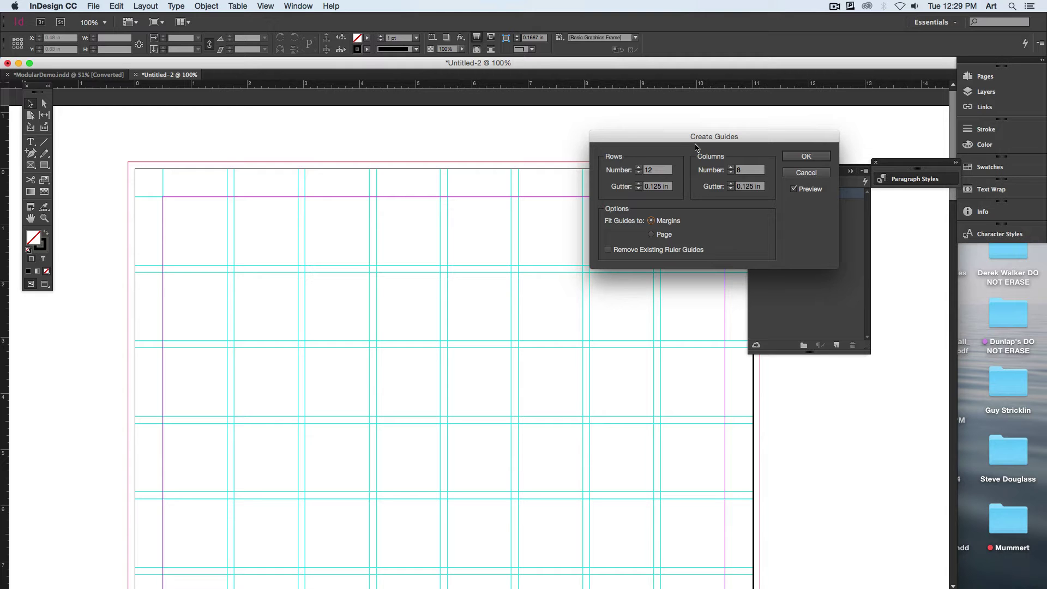
Apply the 12 x 8 grid, then start the next page's 8-row grid with 0 in row gutter
click(806, 156)
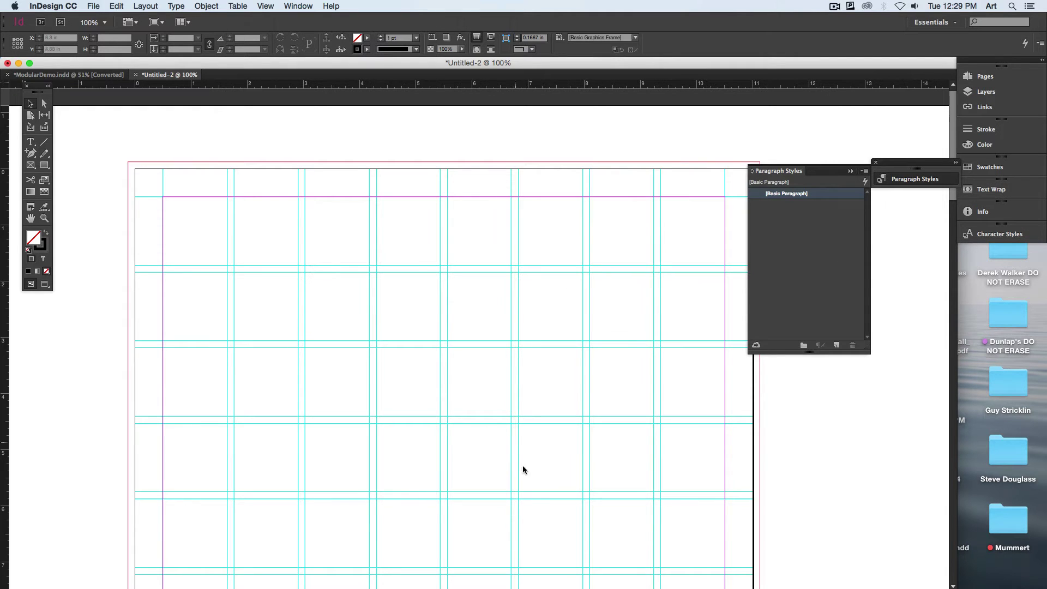
mouse_move(524, 483)
mouse_down()
mouse_move(470, 390)
mouse_move(519, 208)
mouse_move(479, 419)
mouse_move(464, 267)
mouse_up()
click(146, 6)
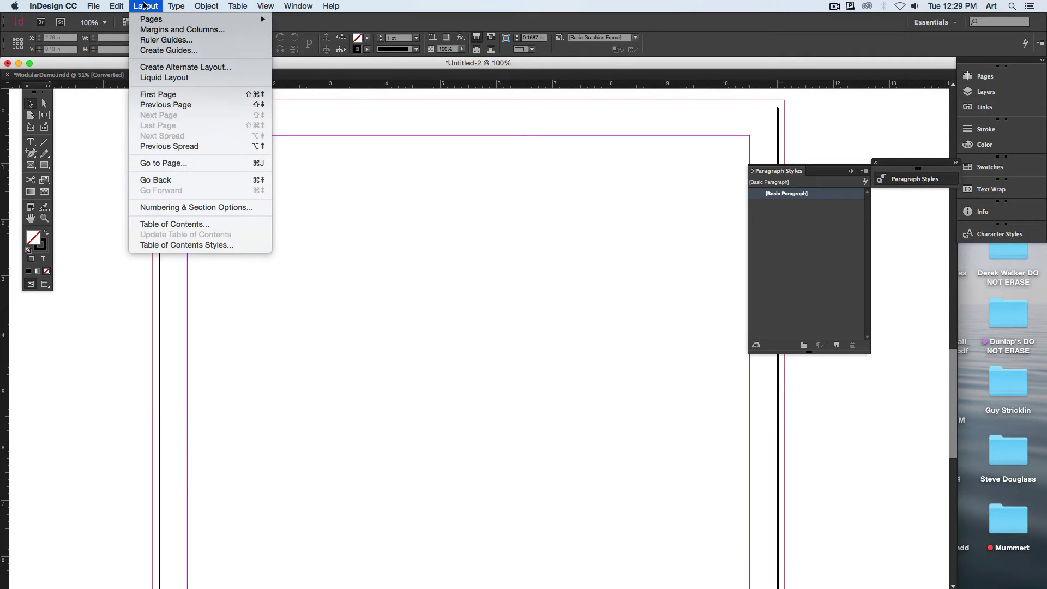
click(163, 50)
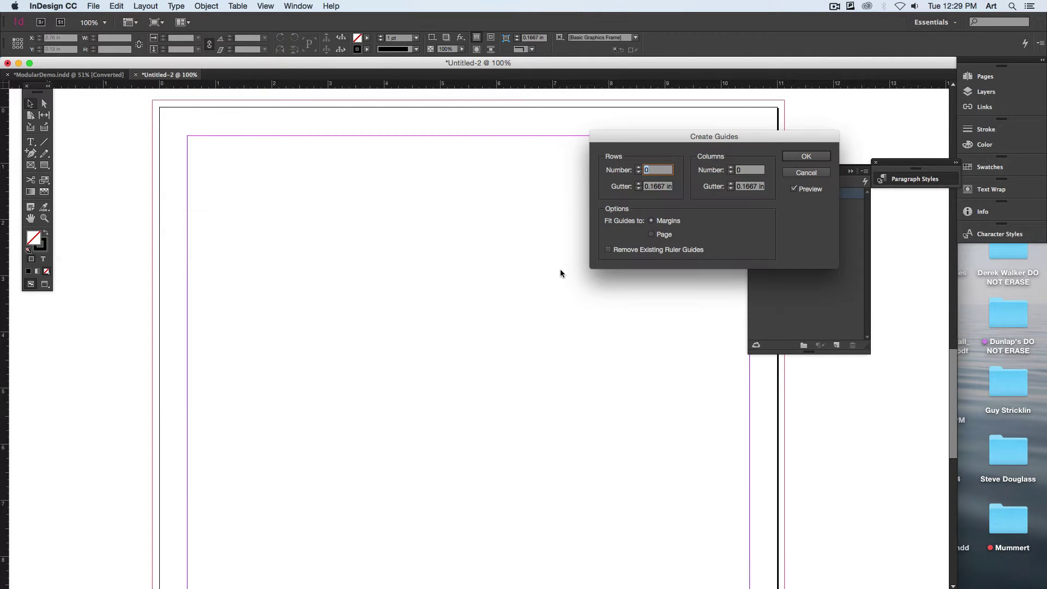
drag(677, 137, 775, 140)
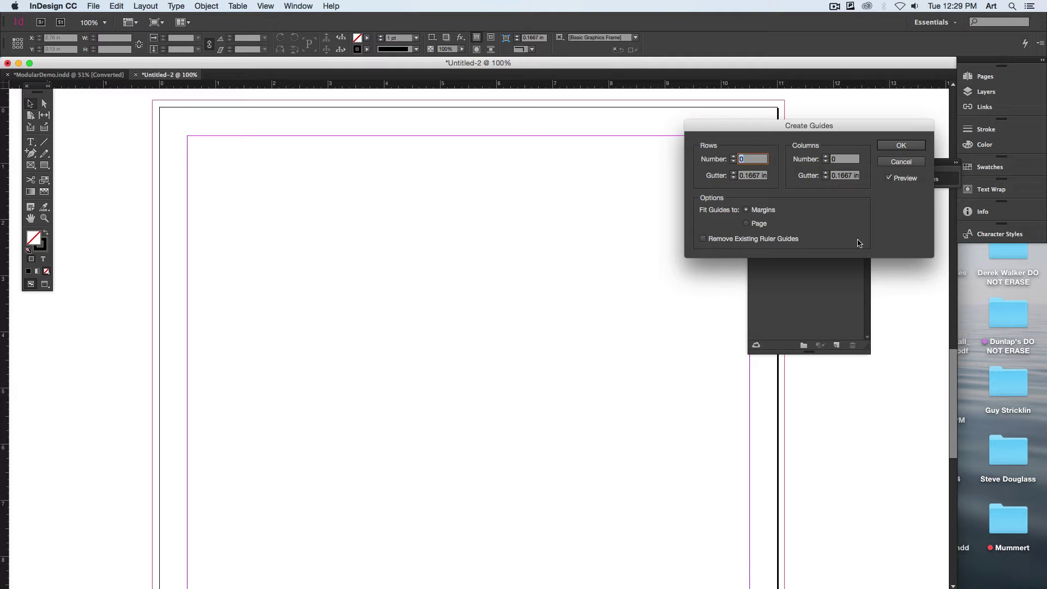
key(Tab)
text(0)
key(Tab)
Add 6 columns with 0 in gutter, fit the guides to the page, and apply
text(6)
key(Tab)
text(0)
key(Tab)
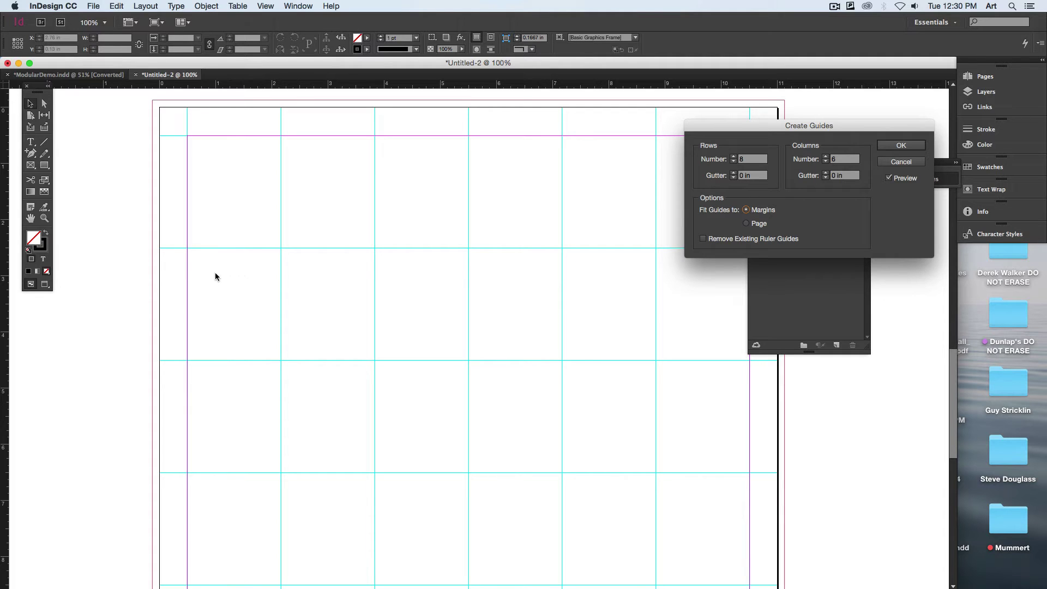
click(746, 223)
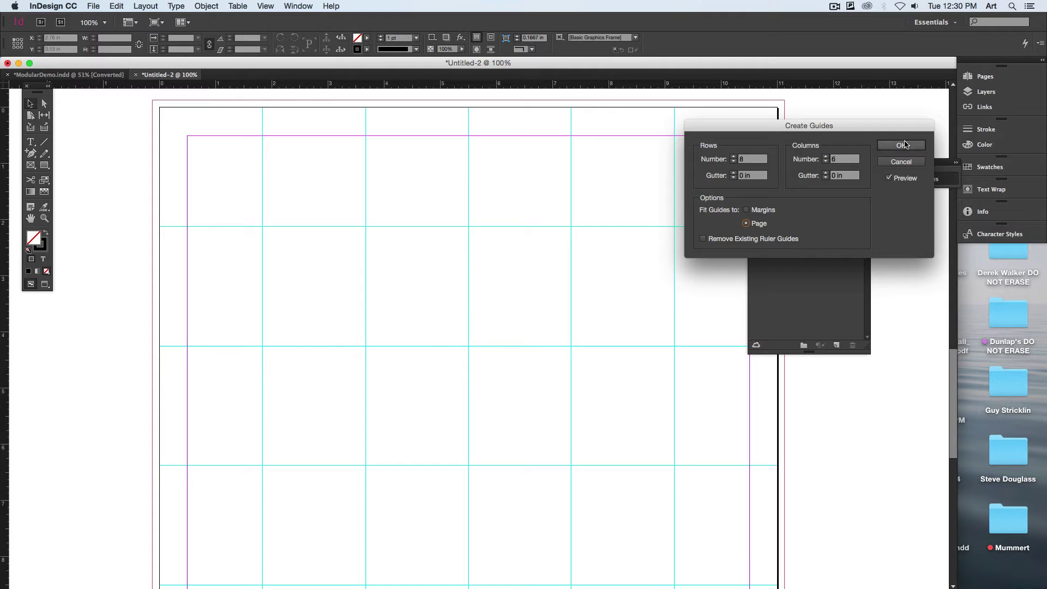
click(901, 145)
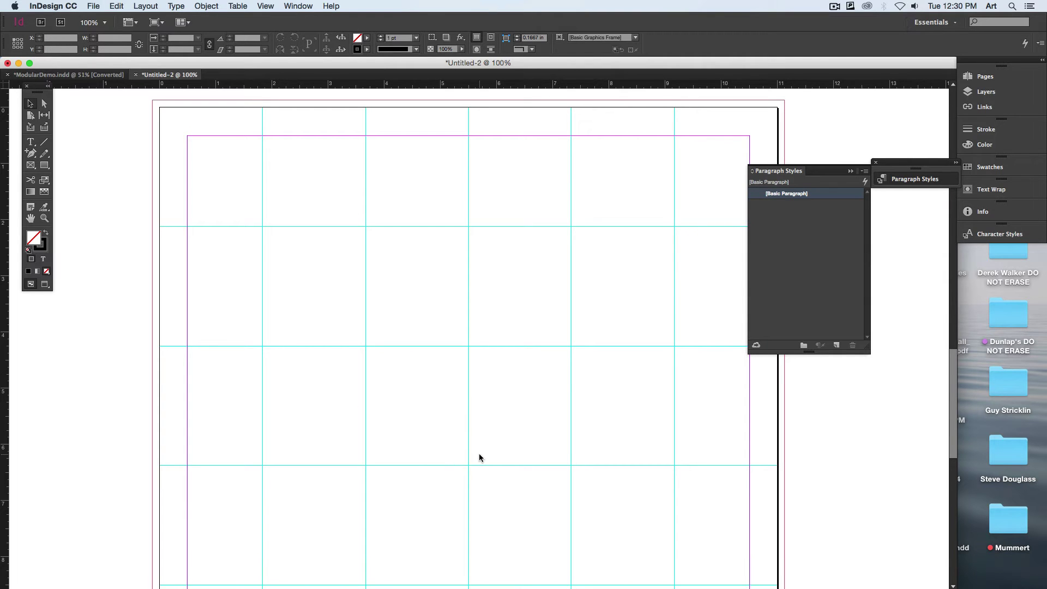
Fit the page in the window, scroll to the gridded page, and narrow the document window
key(super+0)
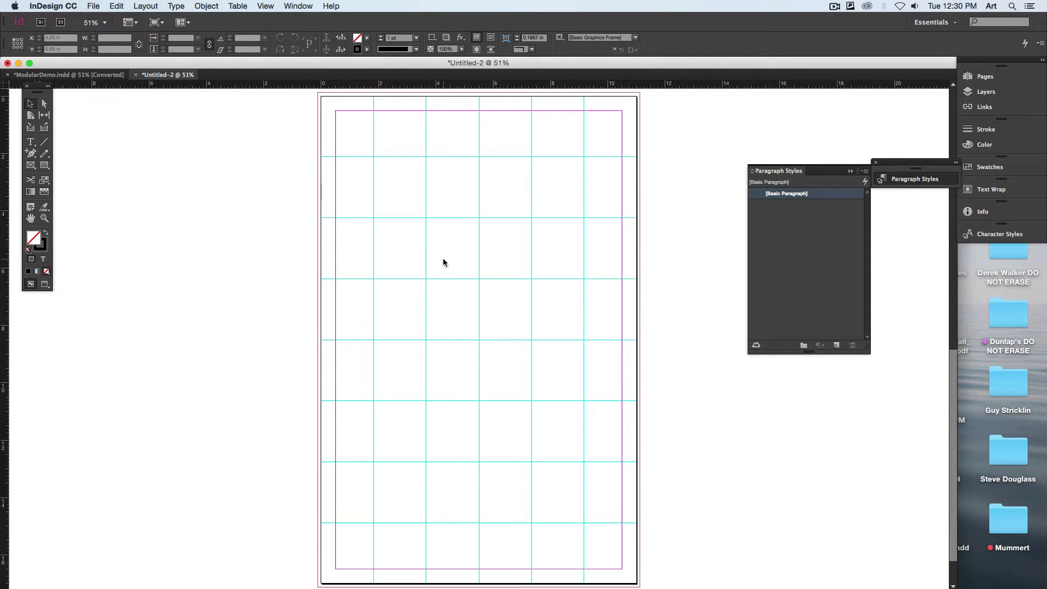
scroll(447, 453, down, 10)
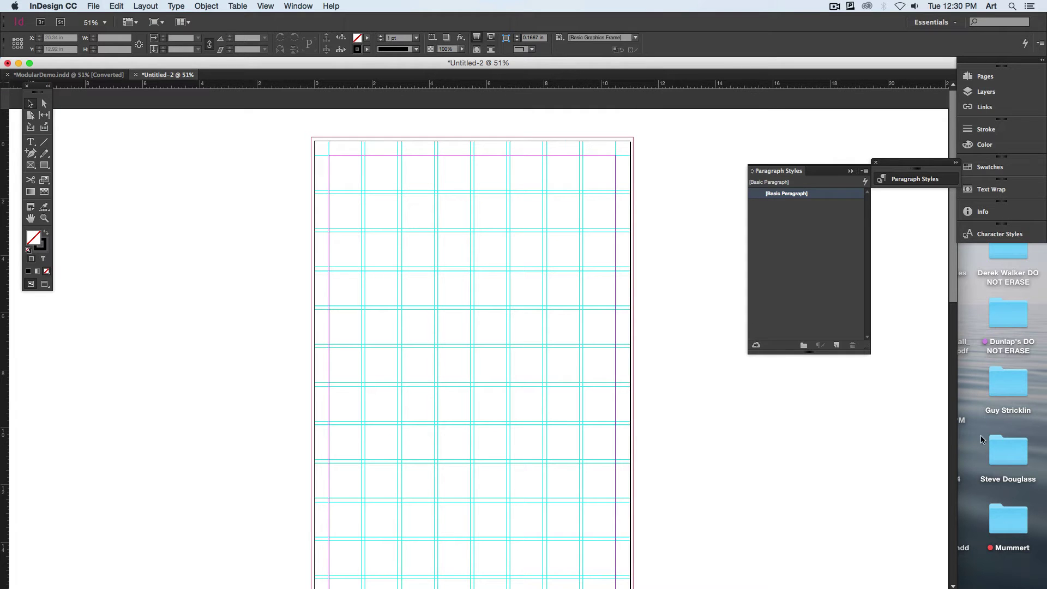
drag(959, 425, 727, 431)
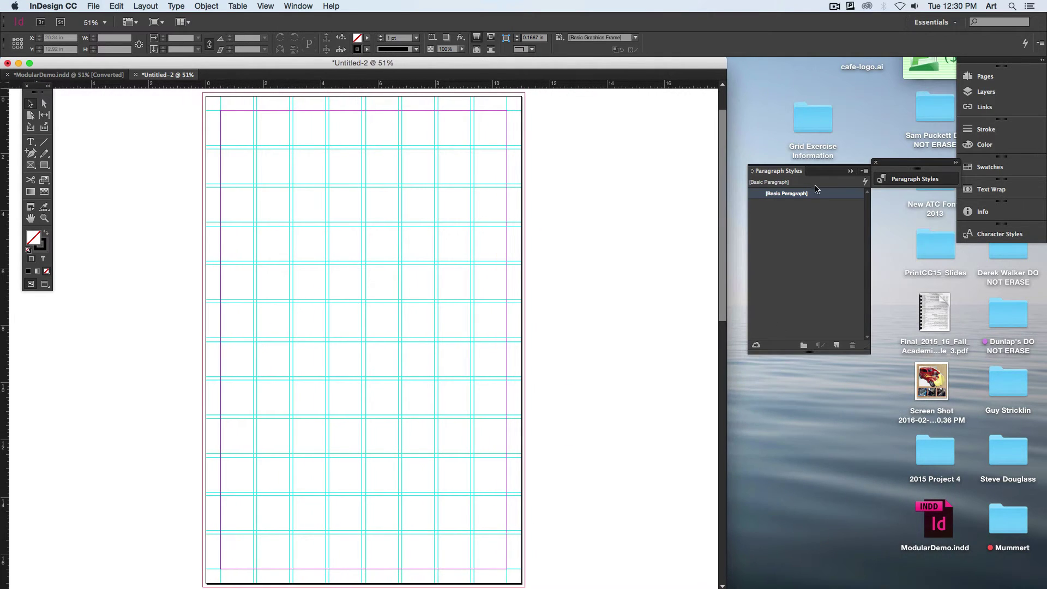
Open the Grid Exercise Information folder and expand its Artwork folder
click(905, 177)
double_click(824, 122)
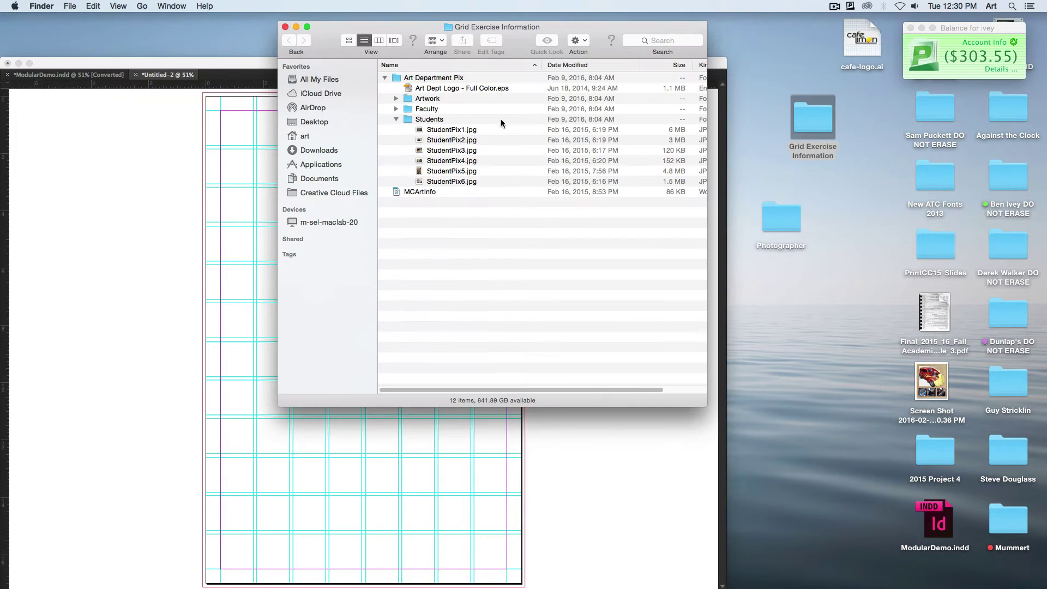
click(396, 99)
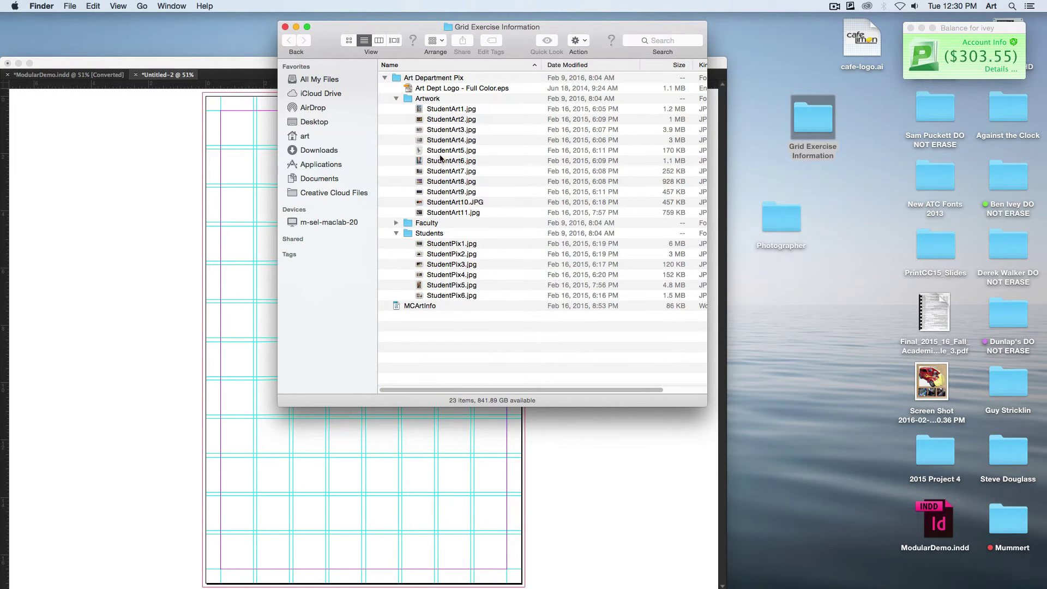
drag(332, 26, 646, 56)
Quick Look through the artwork images and drag StudentArt6.jpg onto the InDesign page
click(764, 169)
key(space)
key(Down)
key(Down)
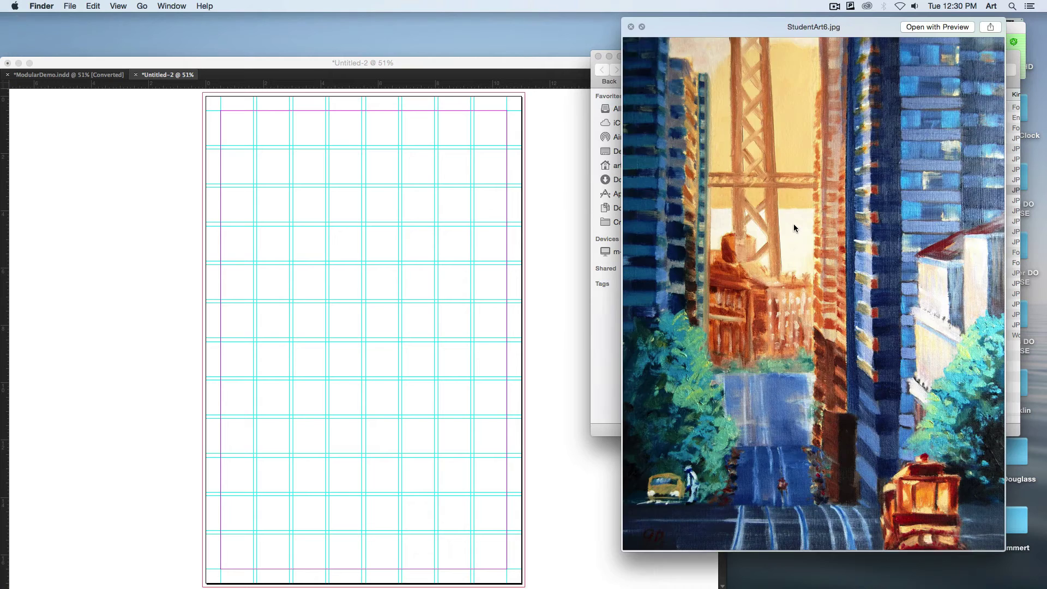
key(space)
drag(753, 191, 411, 223)
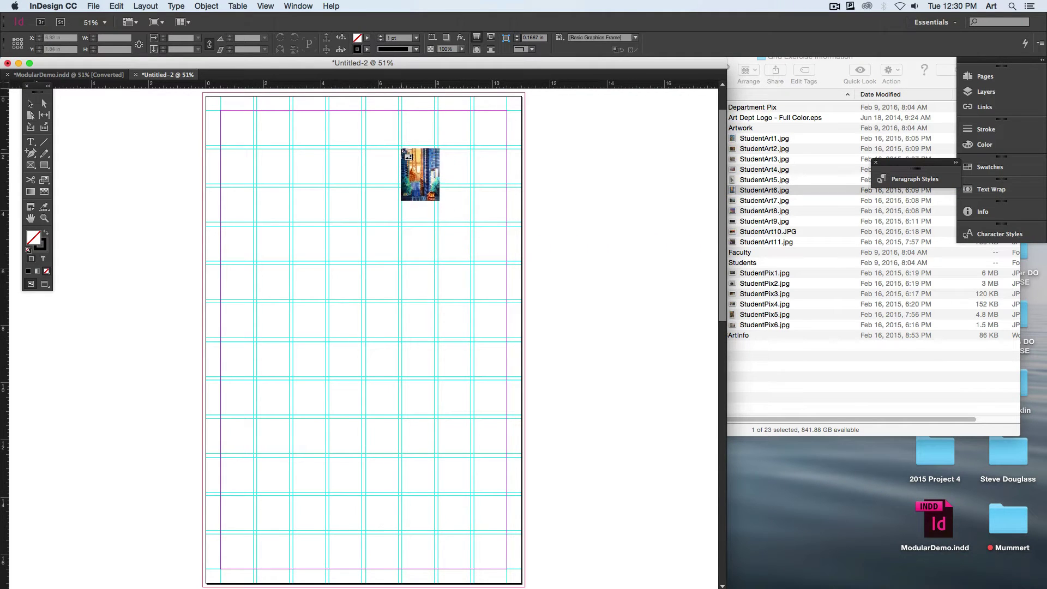
Position StudentArt6.jpg across the upper-right grid modules and zoom in on it
drag(402, 149, 526, 315)
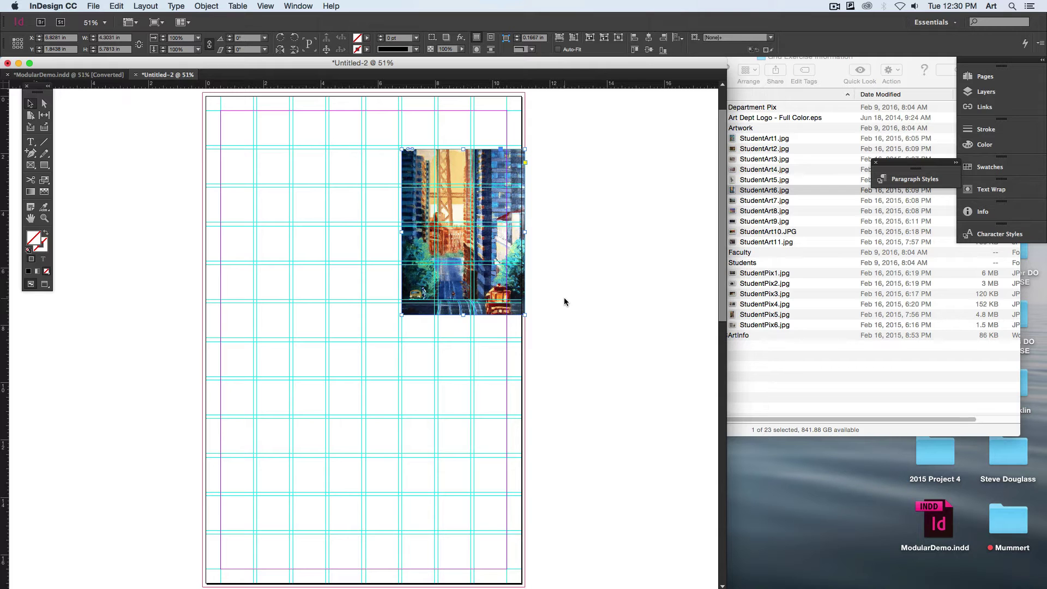
key(super+equal)
key(super+equal)
key(super+equal)
key(super+equal)
key(super+equal)
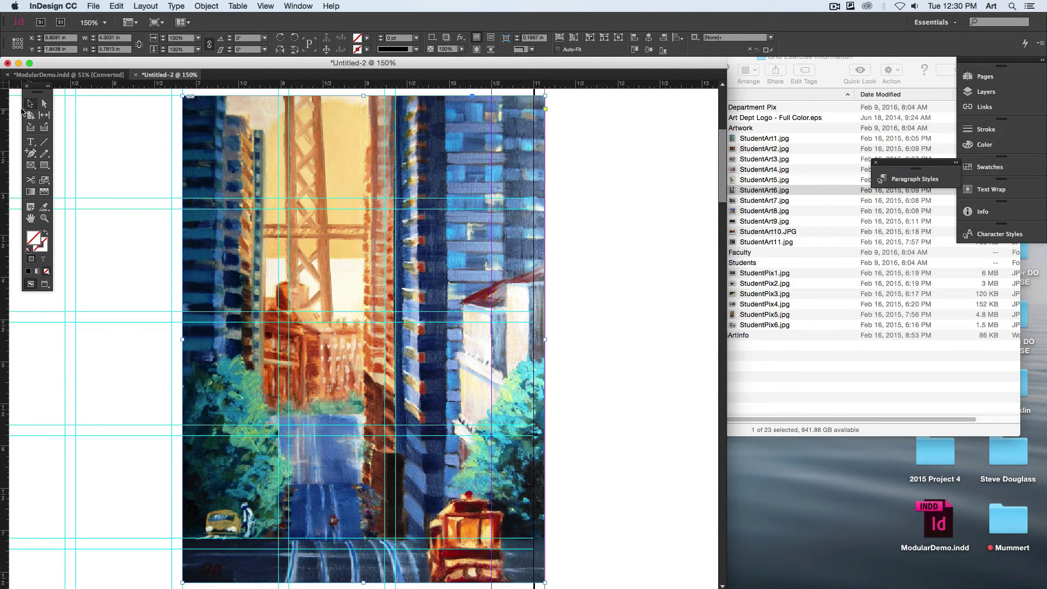
click(136, 157)
scroll(300, 181, up, 3)
scroll(300, 181, left, 3)
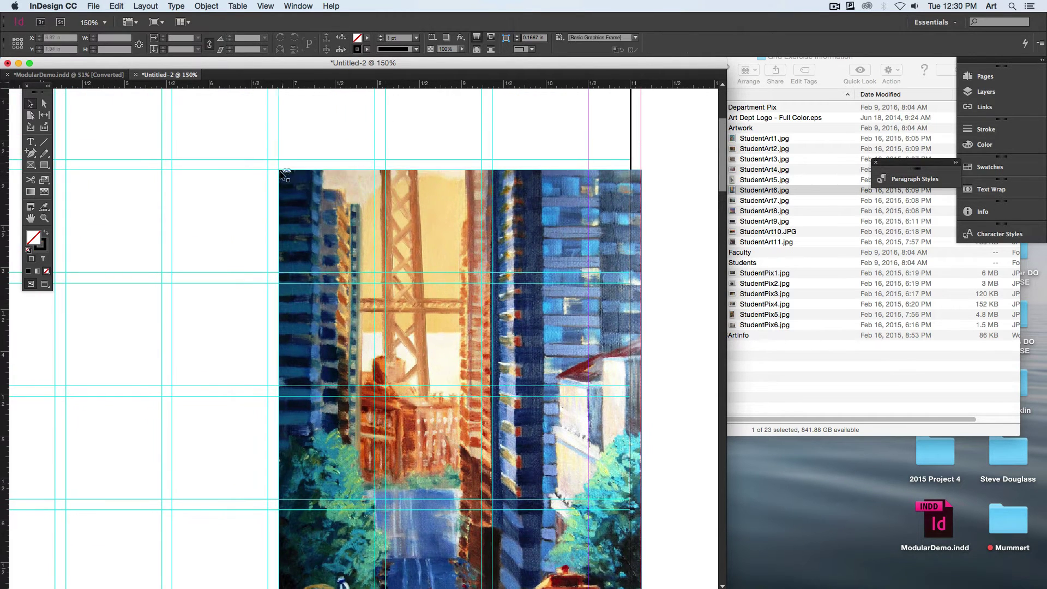
scroll(299, 303, down, 5)
scroll(300, 303, right, 1)
scroll(299, 303, down, 6)
scroll(300, 303, right, 1)
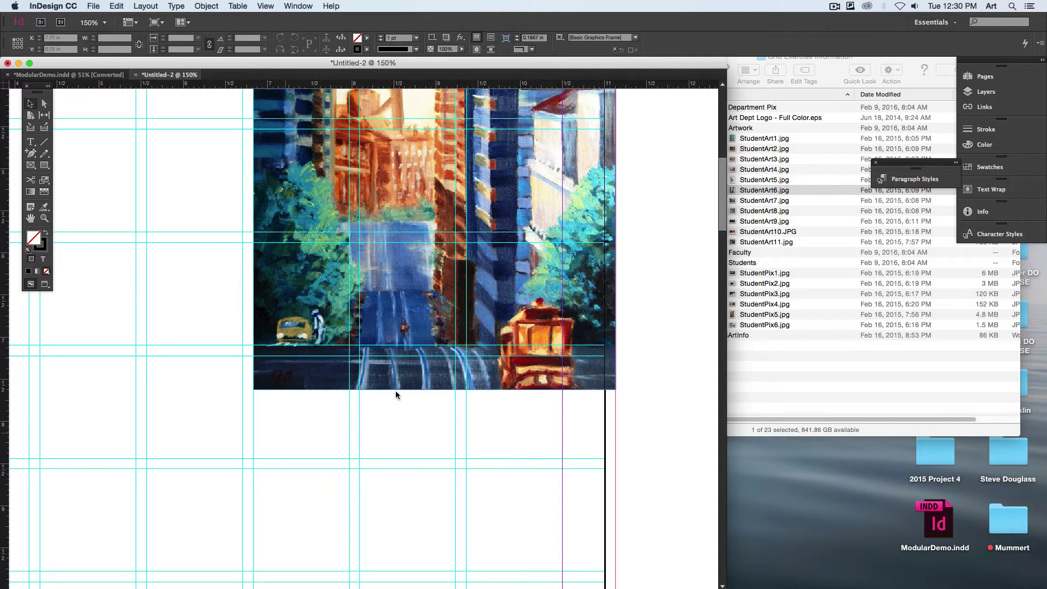
Fit the painting's frame to its content, enlarge it proportionally, and fit the page in view
click(434, 388)
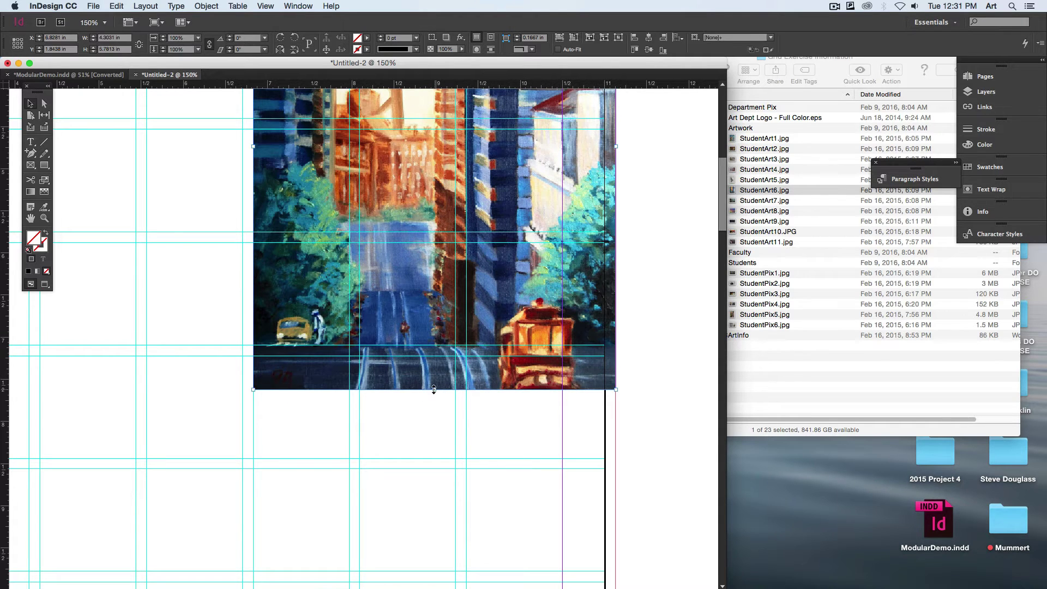
drag(434, 389, 435, 344)
click(423, 420)
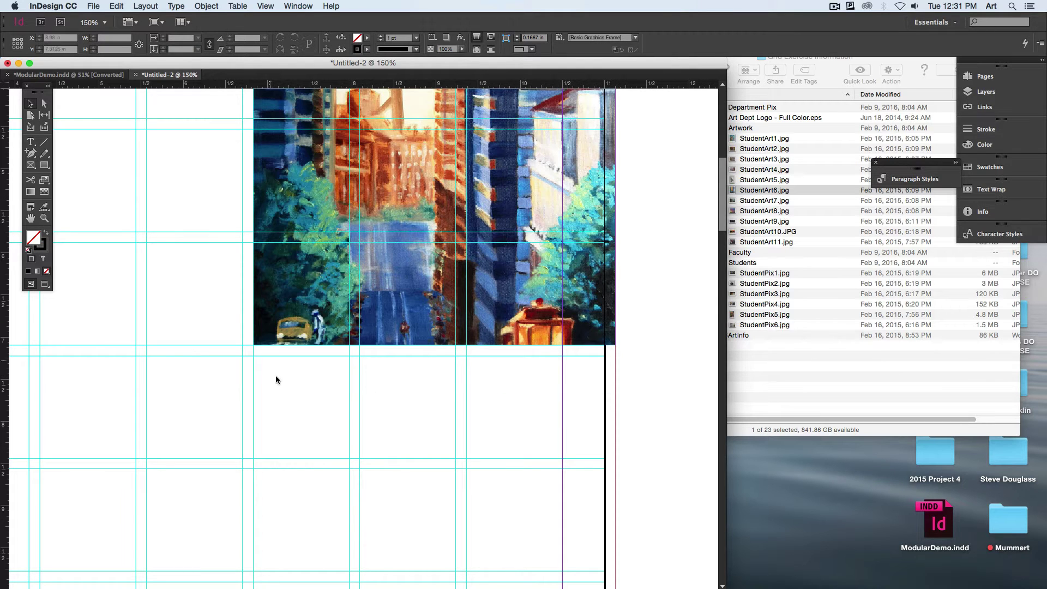
drag(434, 345, 435, 458)
key(super+alt+c)
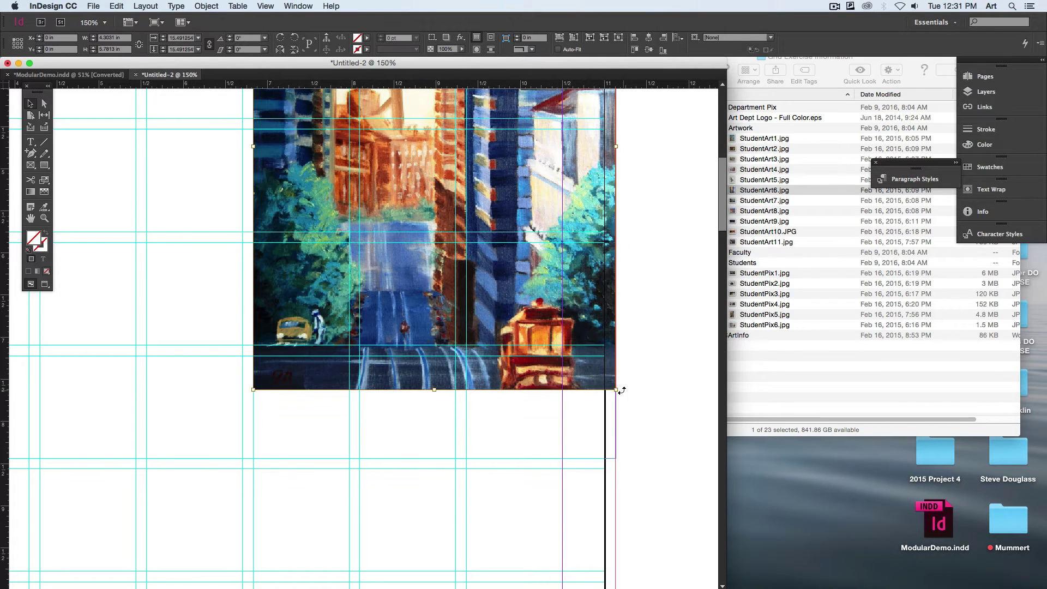
drag(614, 390, 673, 466)
click(663, 529)
drag(276, 229, 298, 410)
key(super+0)
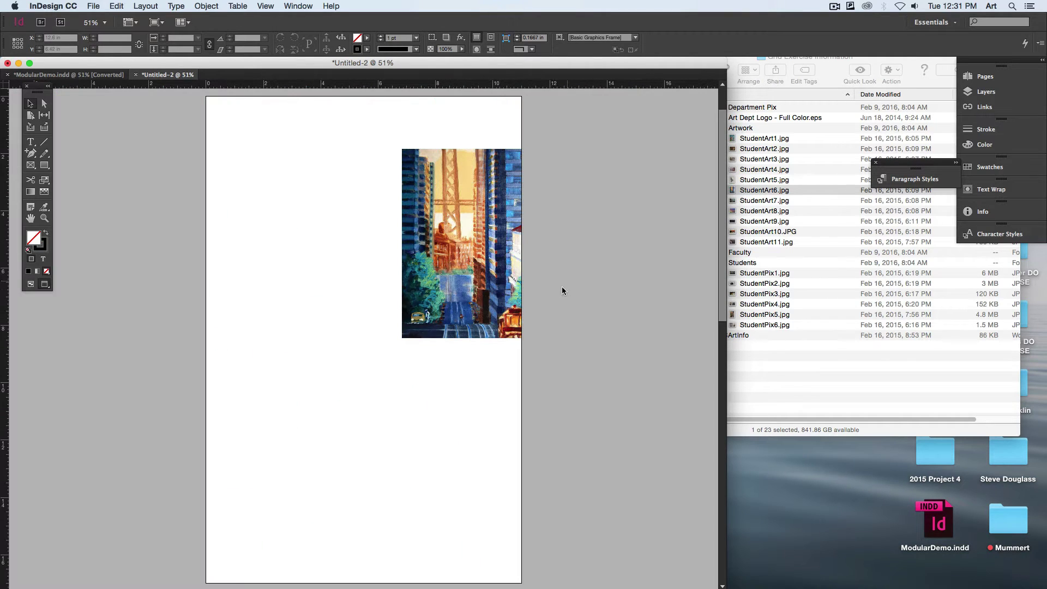
At 125% zoom, snap the painting's left and top edges onto the grid guides
key(super+equal)
key(super+equal)
key(super+equal)
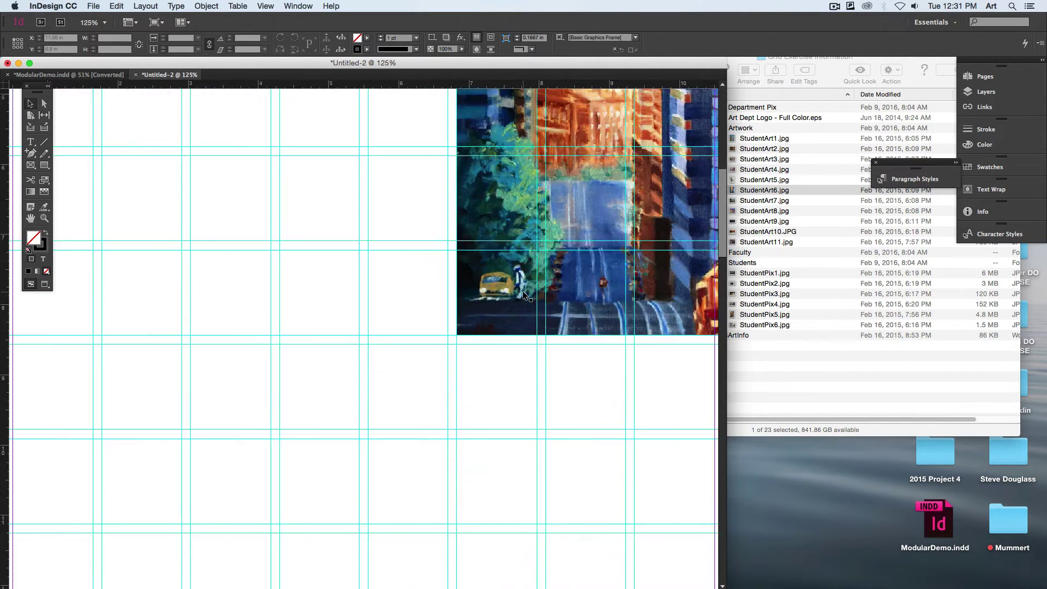
mouse_move(597, 144)
mouse_down()
mouse_move(554, 223)
mouse_move(433, 352)
mouse_move(457, 432)
mouse_up()
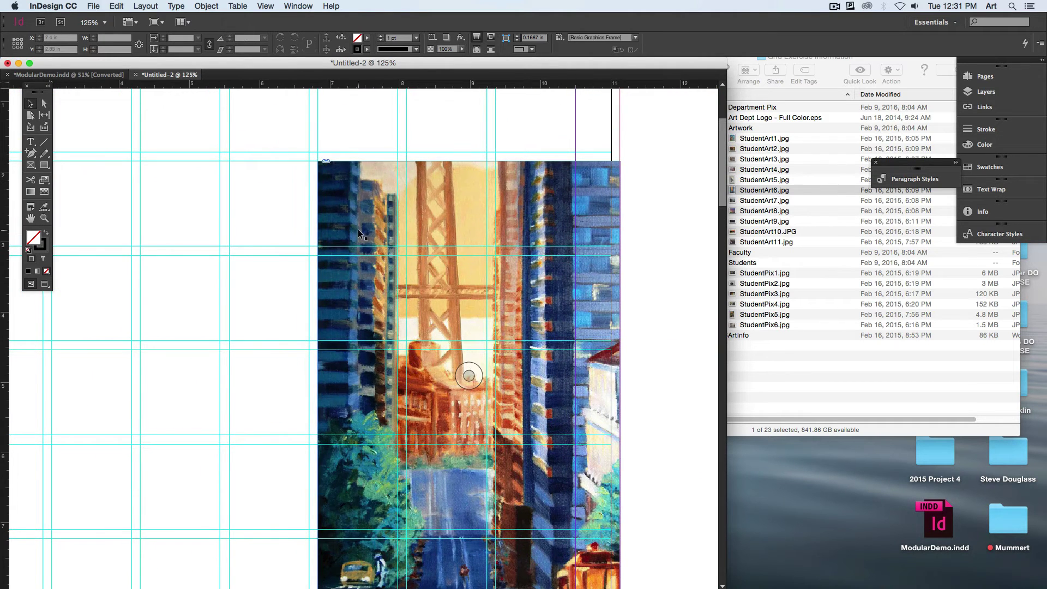
click(351, 251)
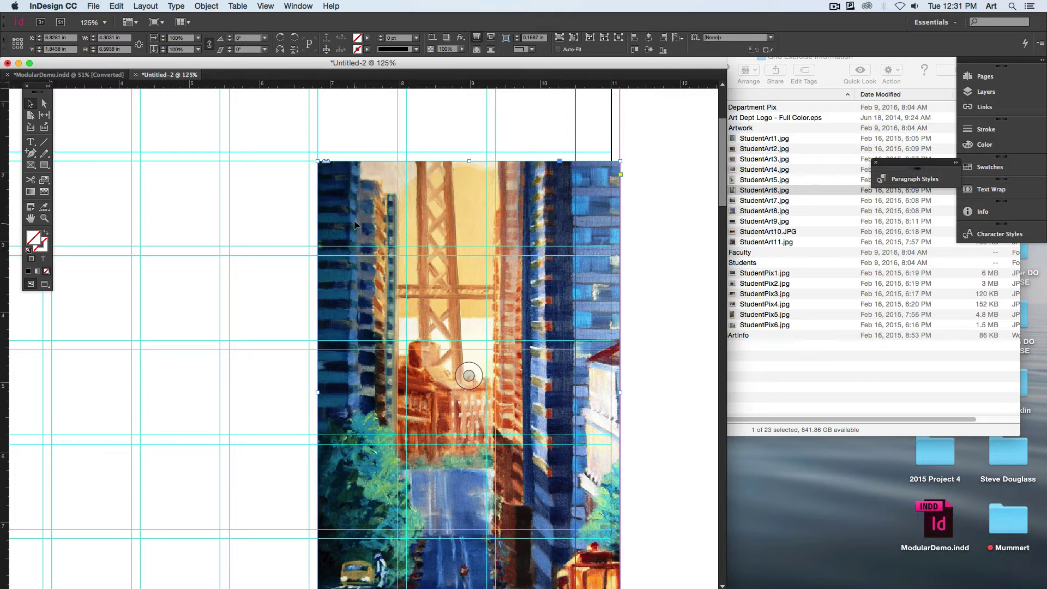
drag(353, 218, 344, 227)
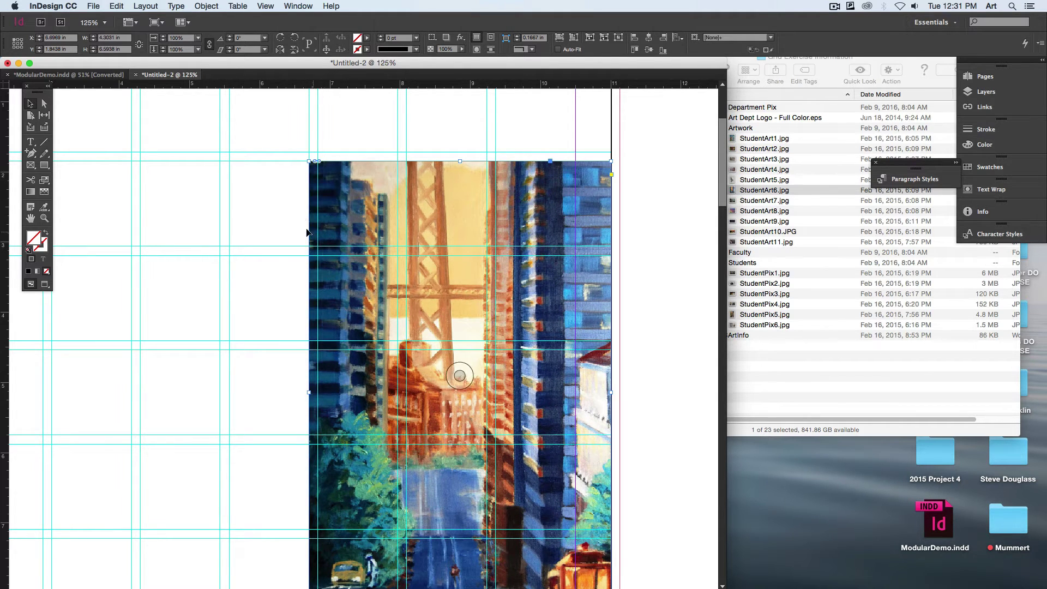
click(284, 227)
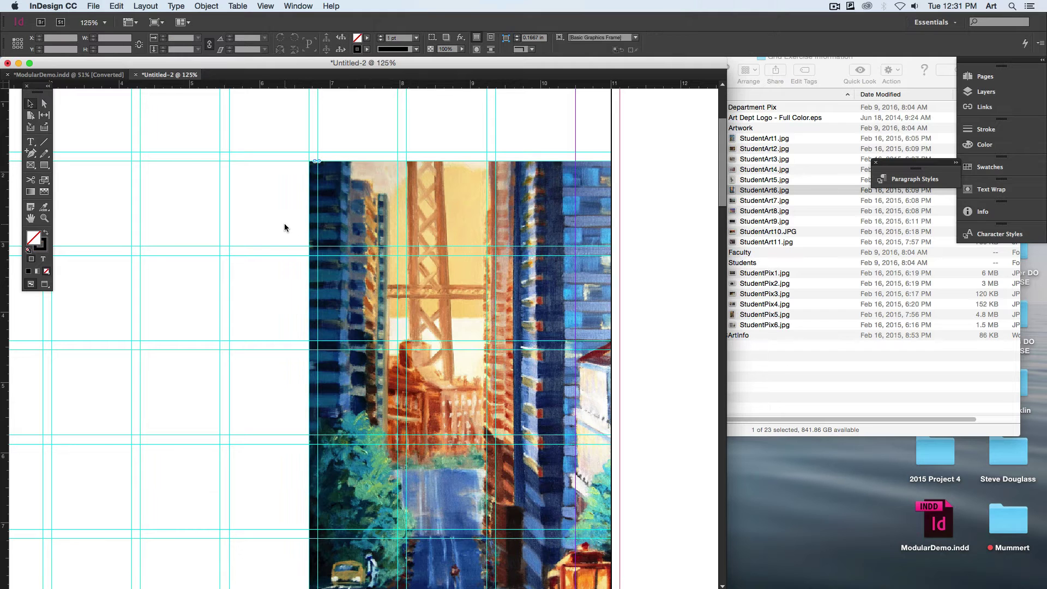
scroll(273, 210, up, 1)
scroll(273, 210, left, 1)
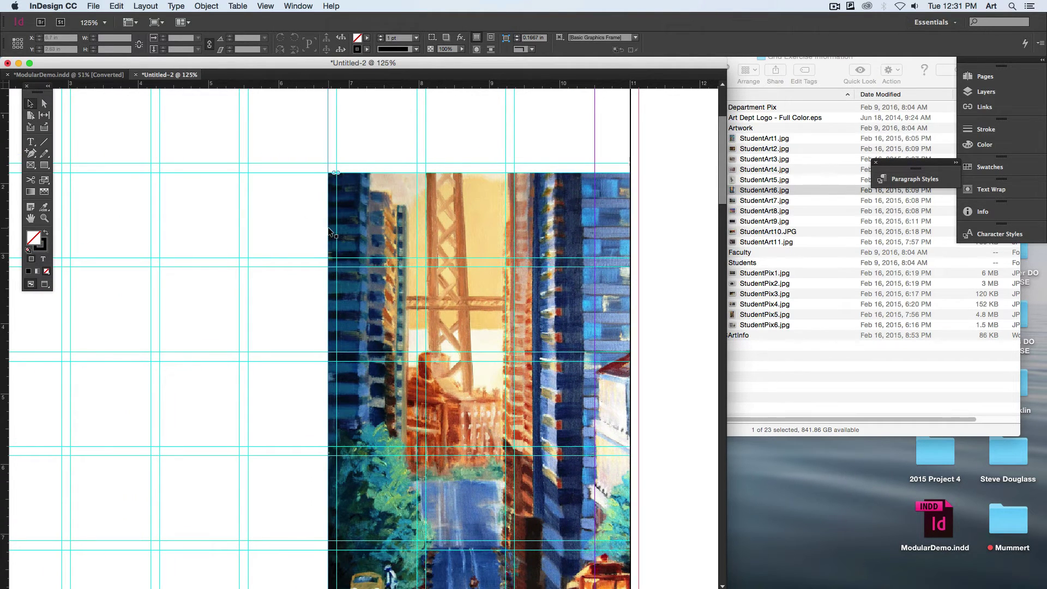
drag(354, 220, 361, 219)
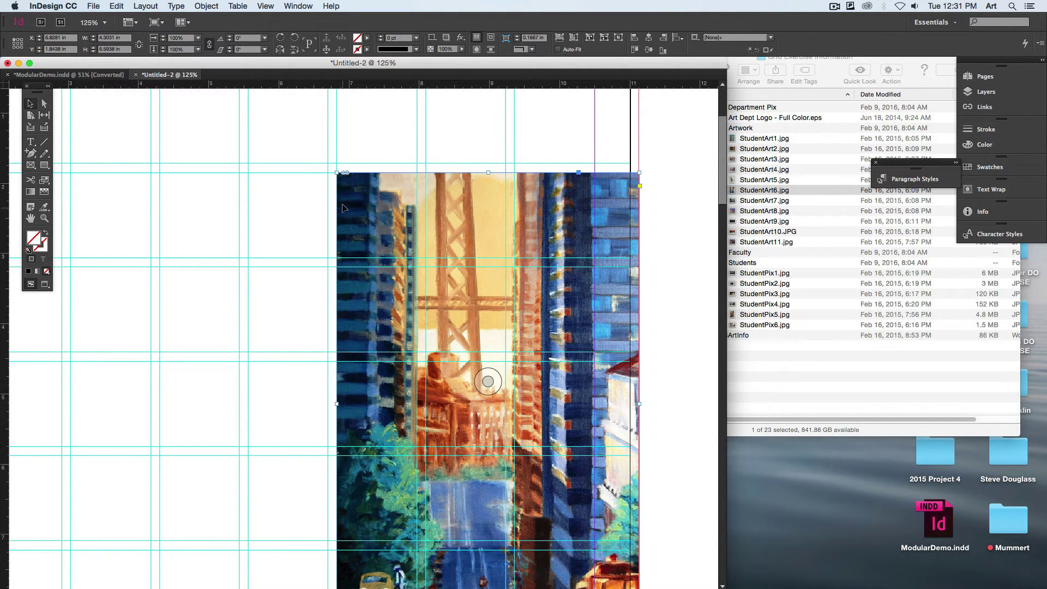
click(266, 249)
drag(296, 332, 542, 351)
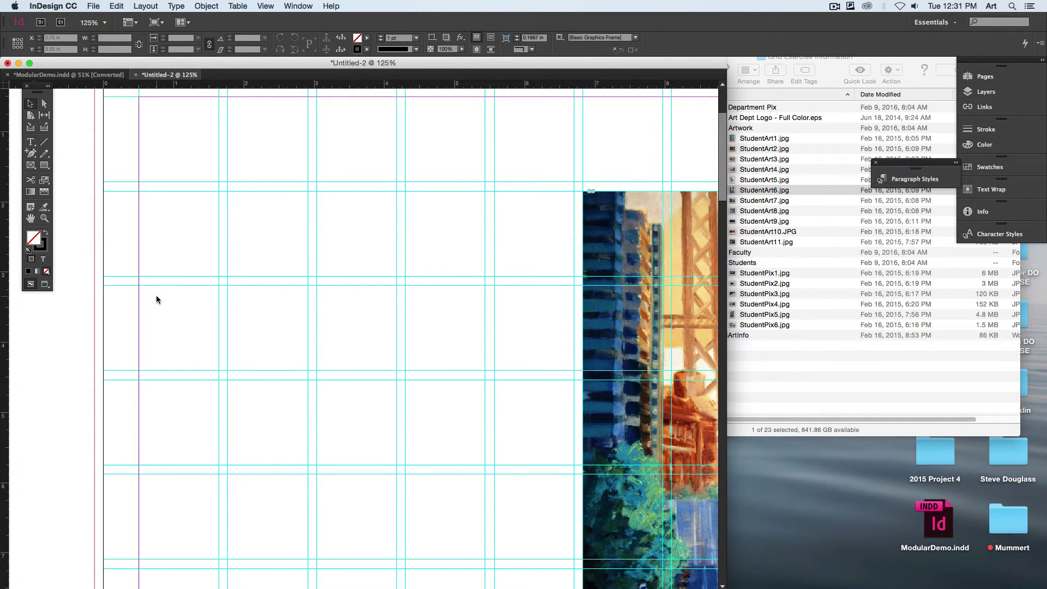
Draw empty rectangle frames on grid modules left of the painting, then view at 100%
click(30, 166)
mouse_move(139, 99)
mouse_down()
mouse_move(233, 250)
mouse_move(308, 276)
mouse_move(485, 465)
mouse_up()
scroll(441, 481, down, 5)
drag(325, 243, 157, 515)
click(30, 104)
drag(339, 403, 297, 365)
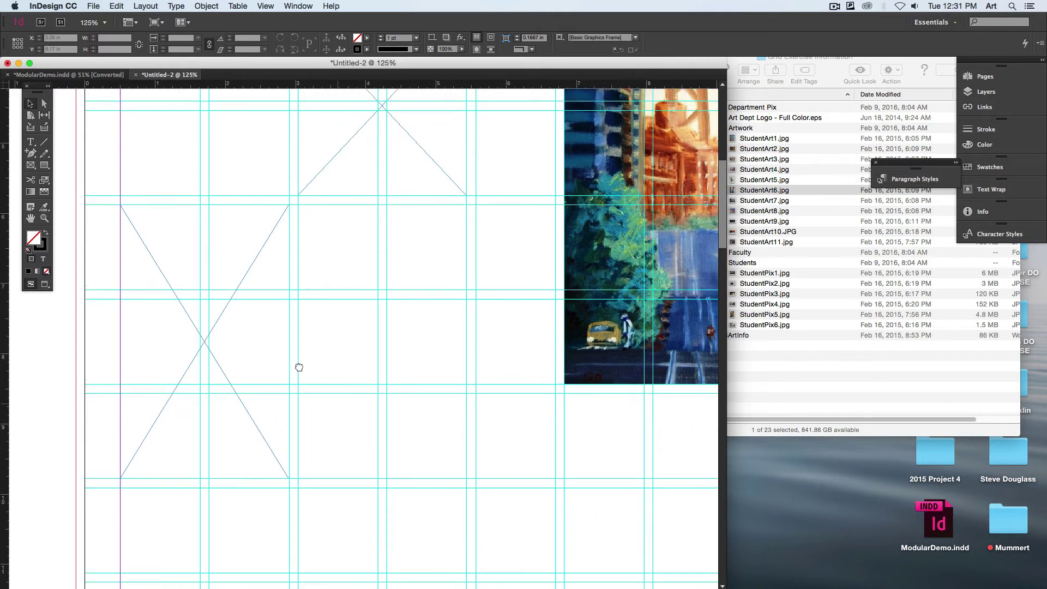
key(super+minus)
drag(323, 250, 325, 397)
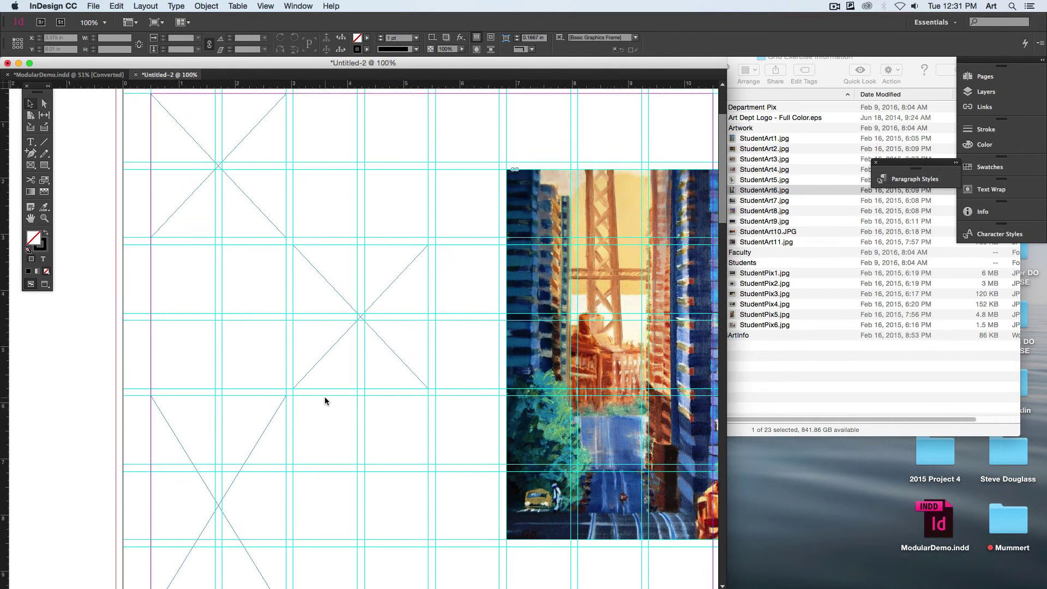
Load StudentPix5.jpg through StudentPix2.jpg from Grid Exercise Information > Art Department Pix > Students for placing
click(93, 6)
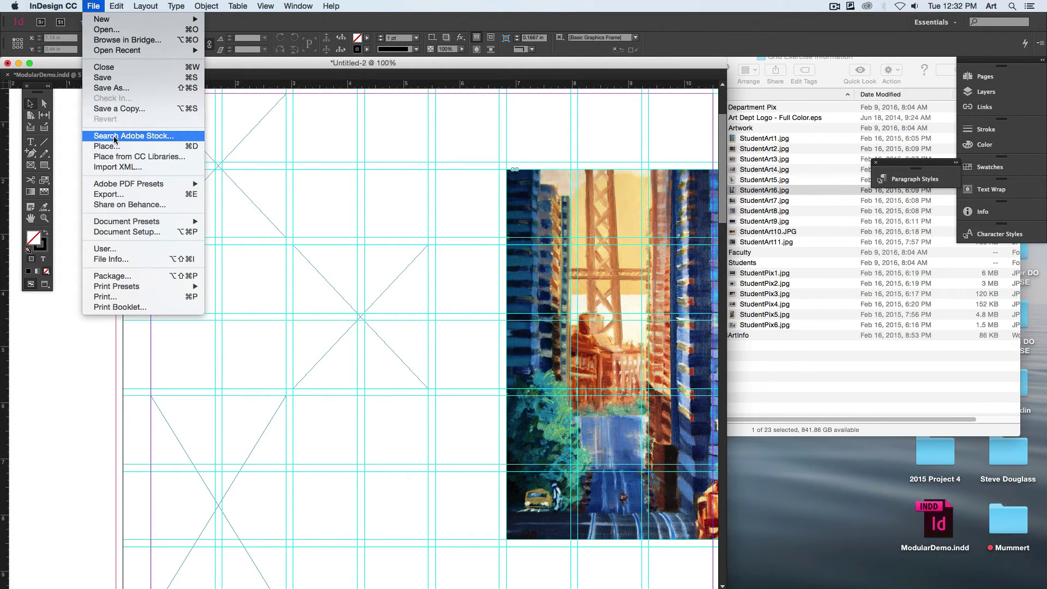
click(131, 146)
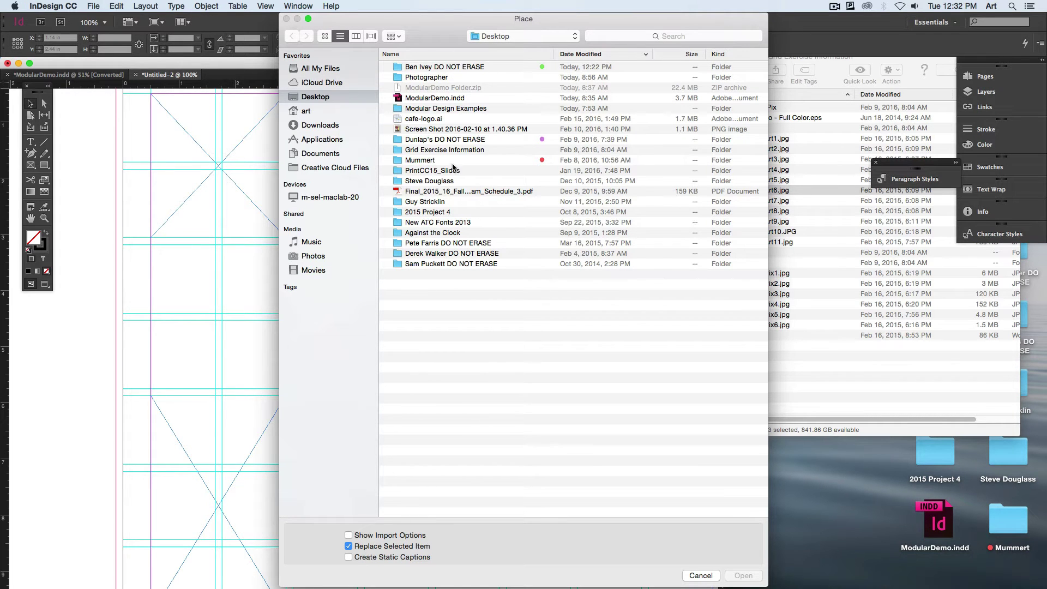
click(456, 151)
double_click(494, 151)
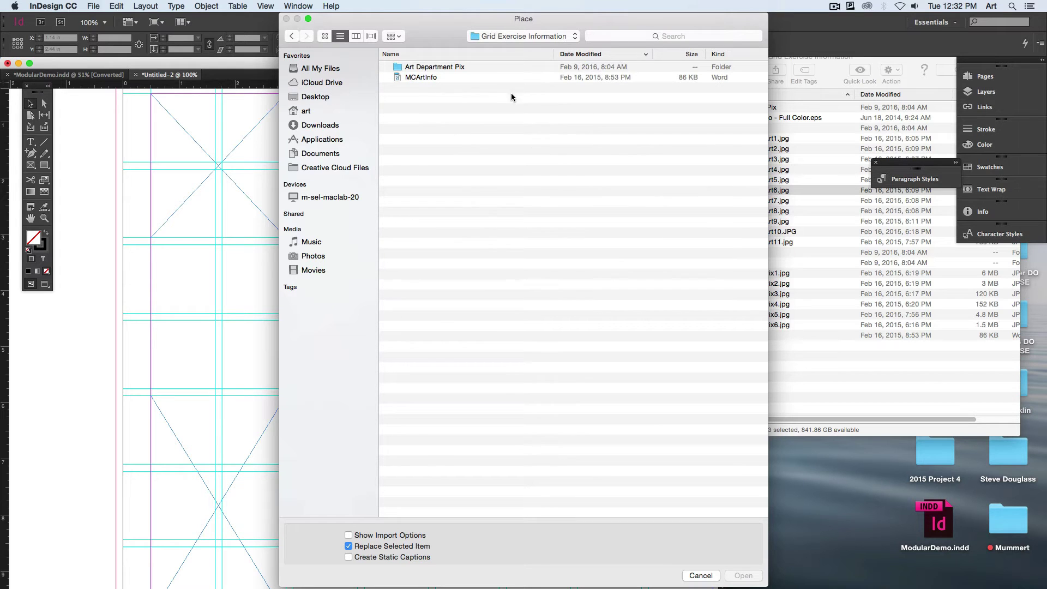
double_click(450, 66)
double_click(435, 66)
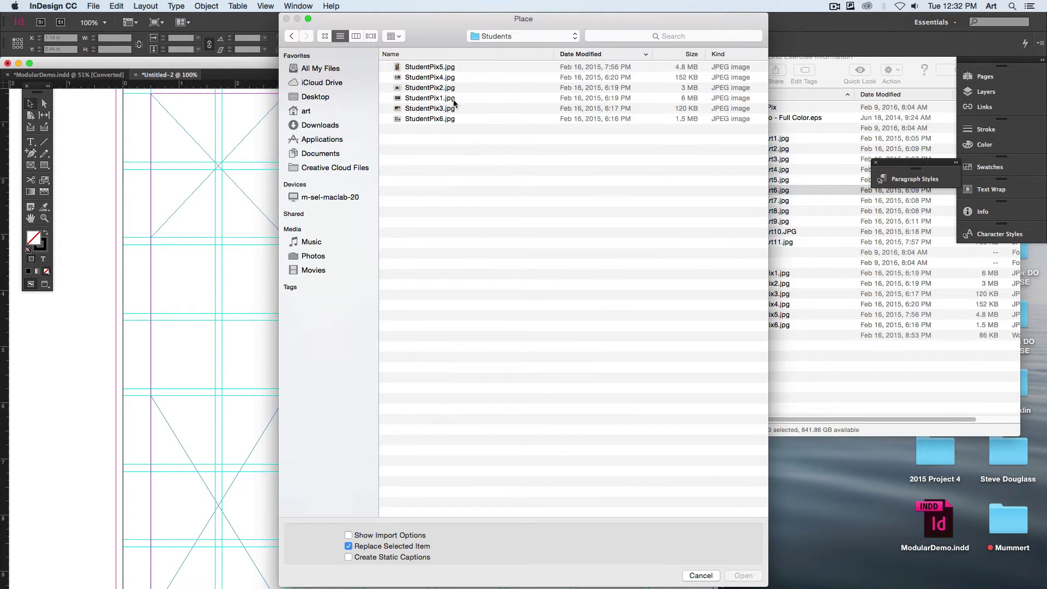
click(449, 71)
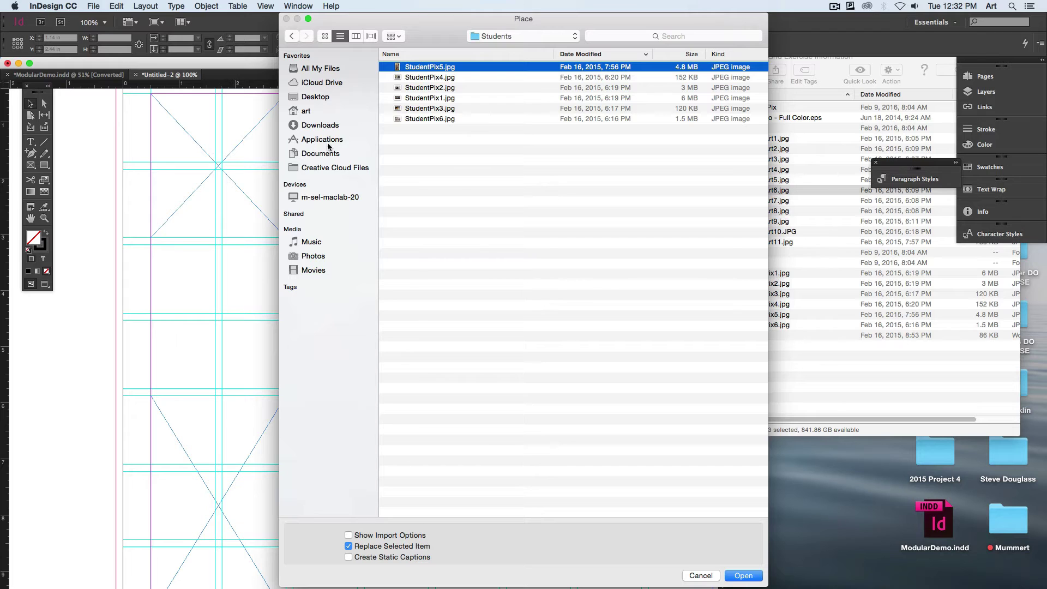
shift+click(431, 88)
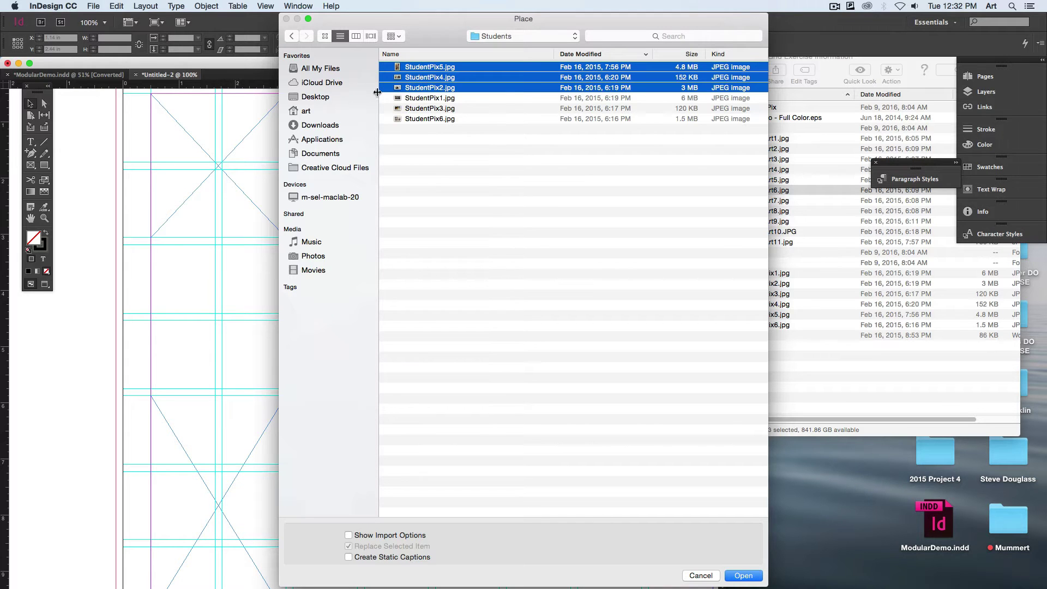
click(749, 574)
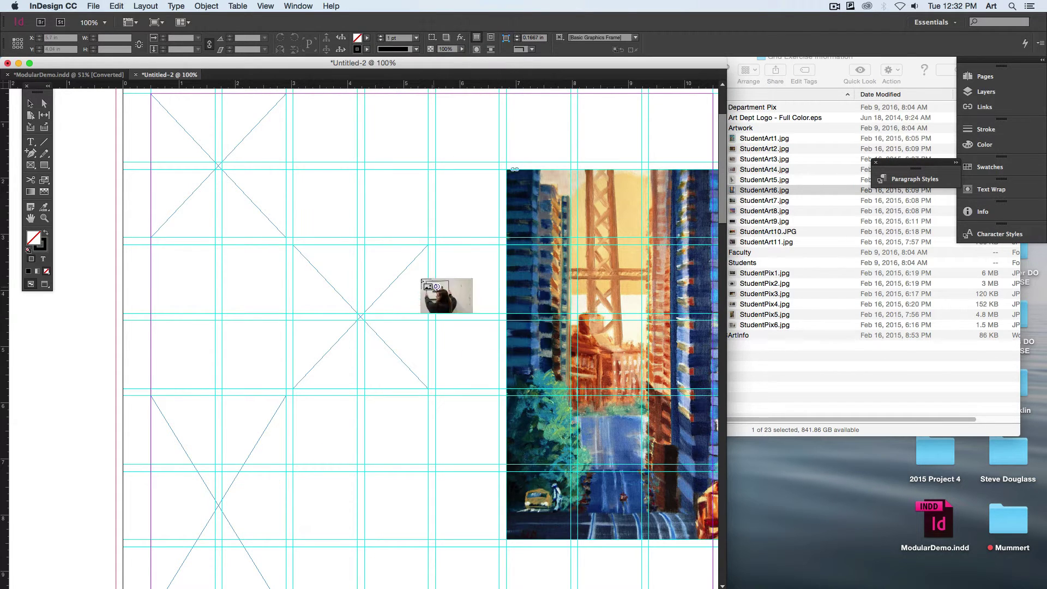
Place the three student photos into the top-left, middle and bottom-left frames
click(211, 132)
click(366, 269)
key(super+z)
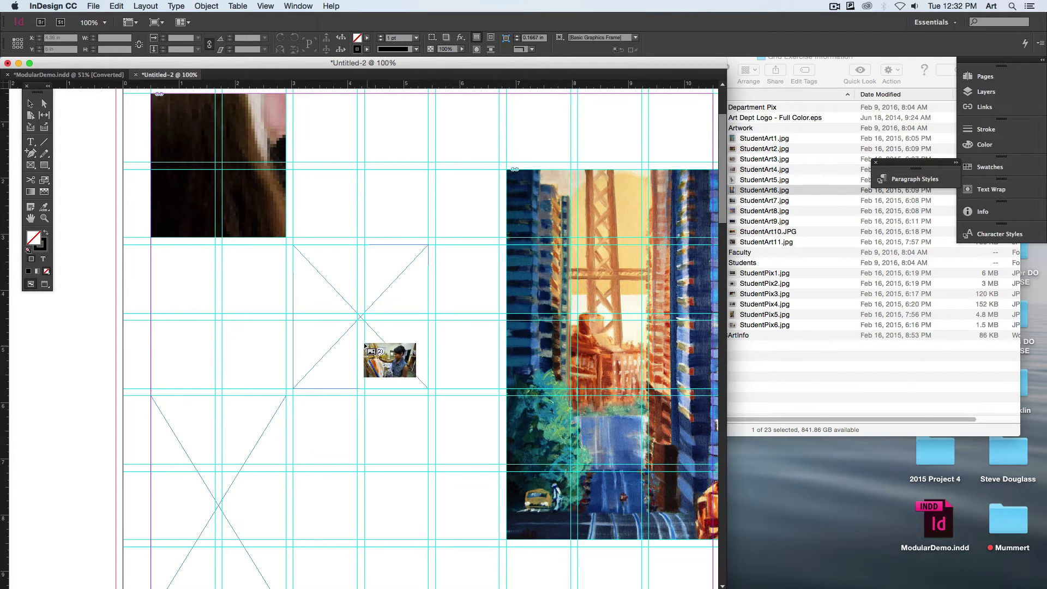
click(346, 349)
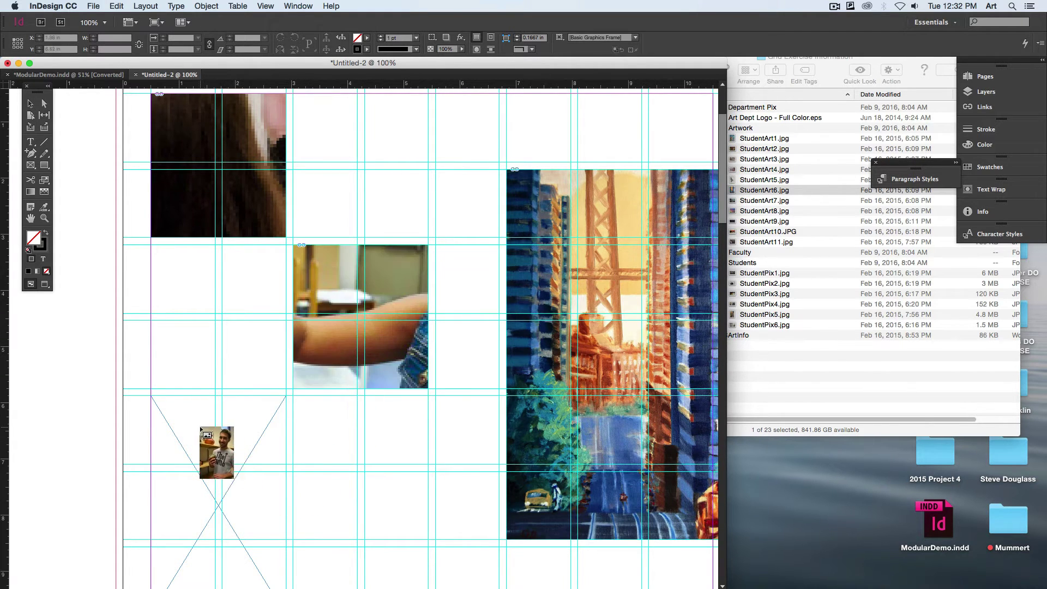
click(208, 437)
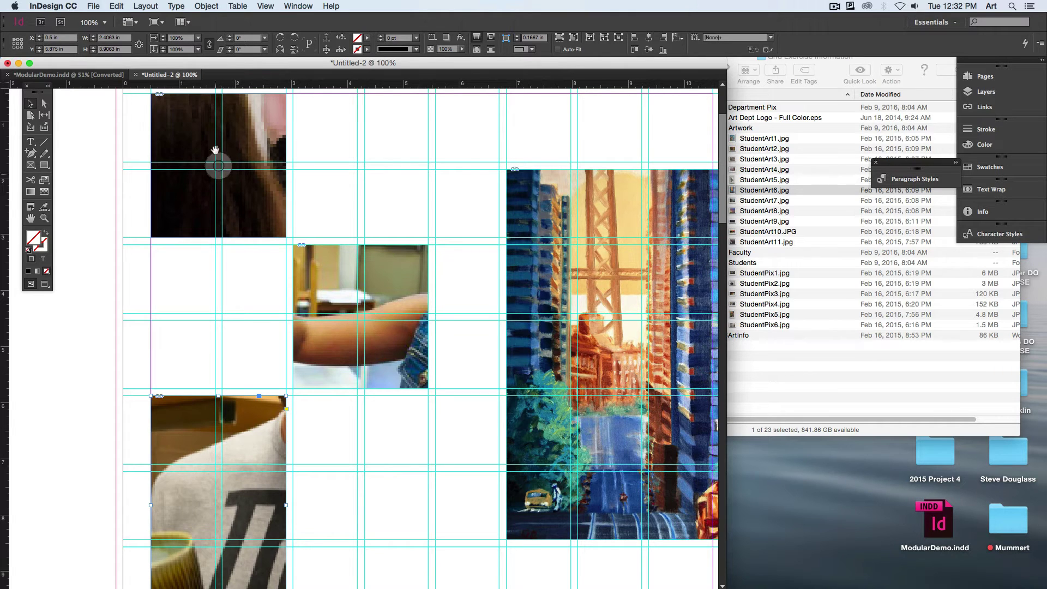
Fit each of the three photos so its whole image shows in its frame, then preview the page
click(228, 116)
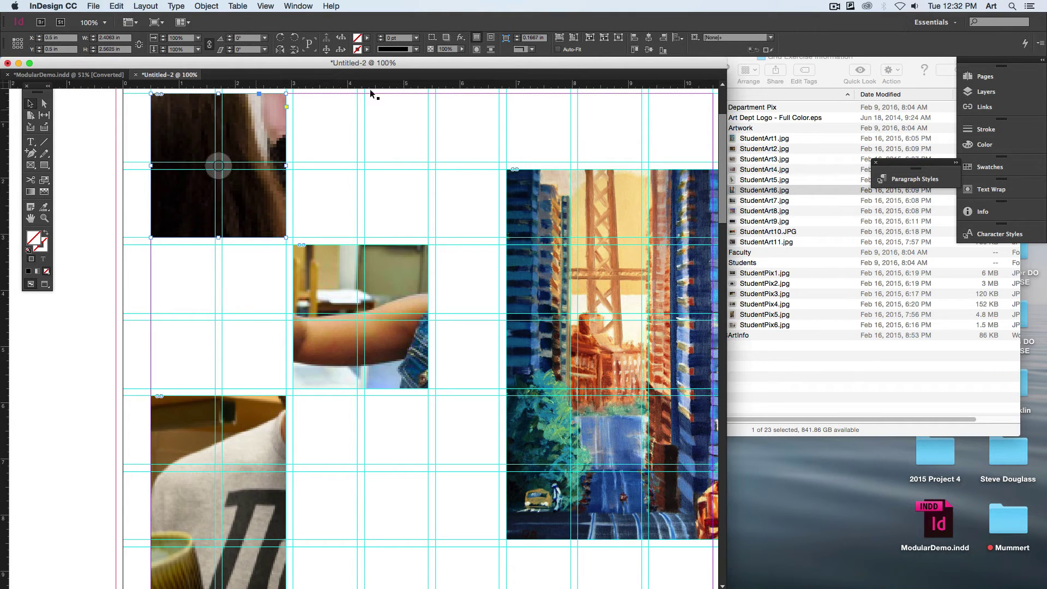
click(560, 37)
click(361, 277)
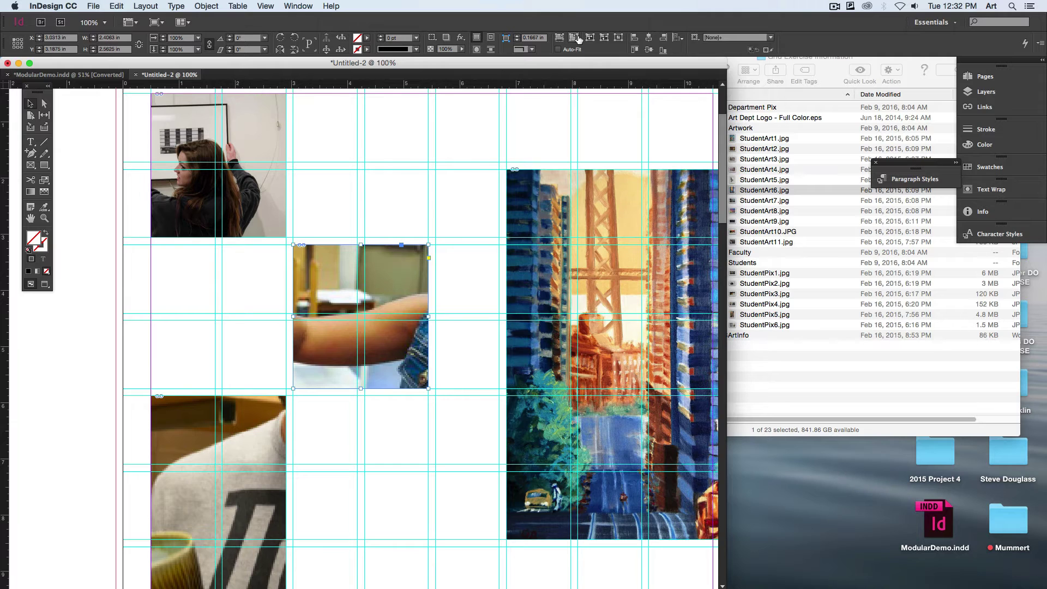
click(560, 37)
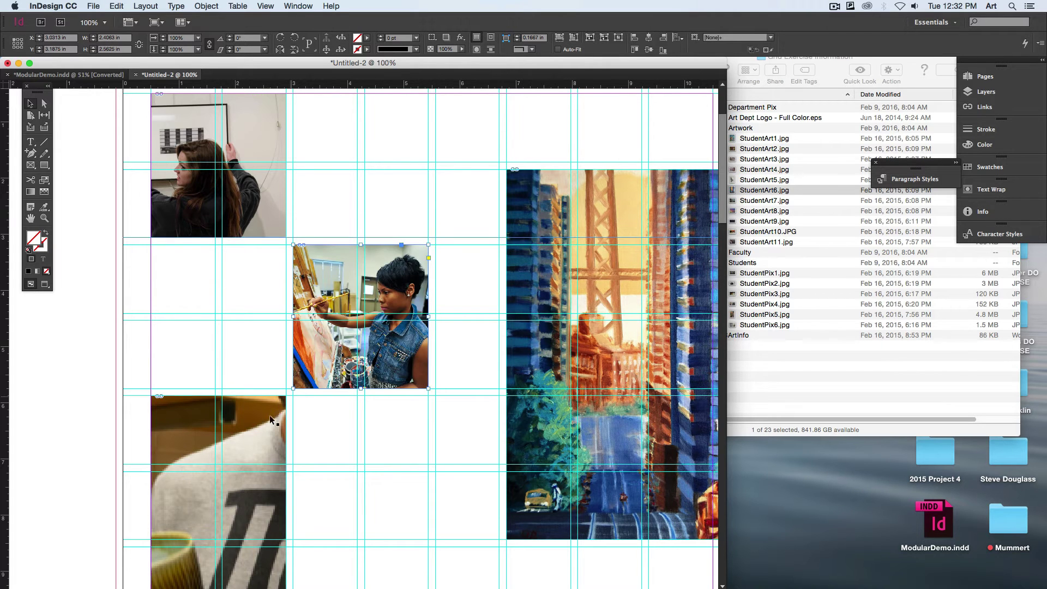
click(218, 490)
click(559, 37)
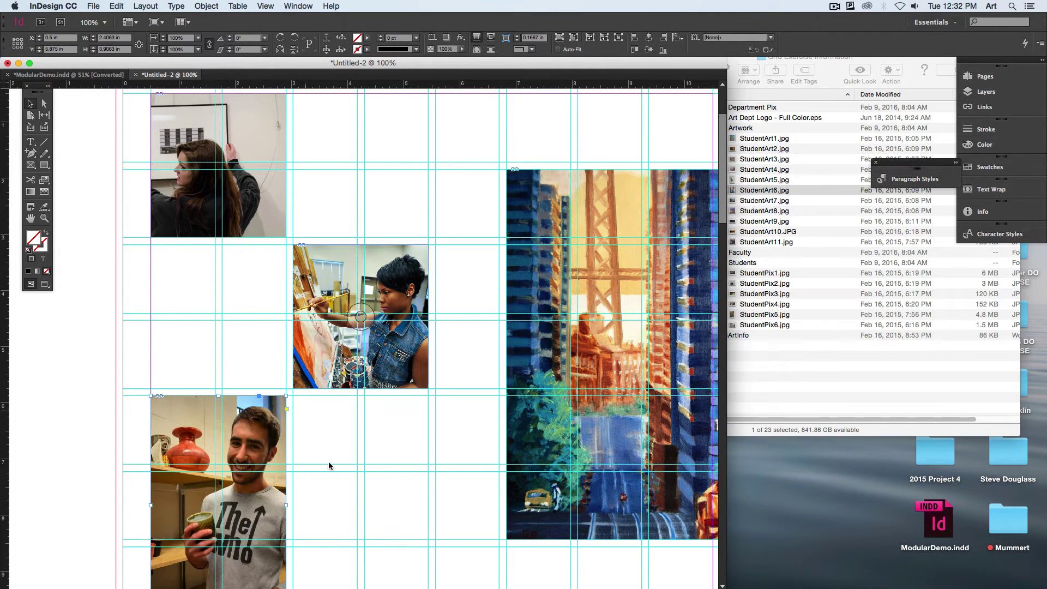
click(360, 507)
key(w)
key(super+0)
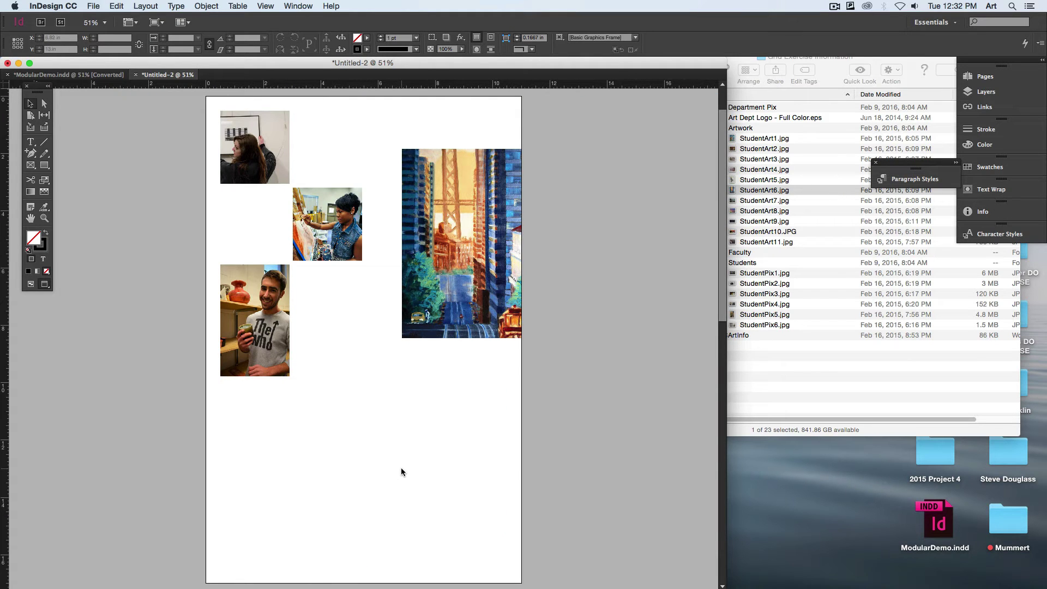
key(w)
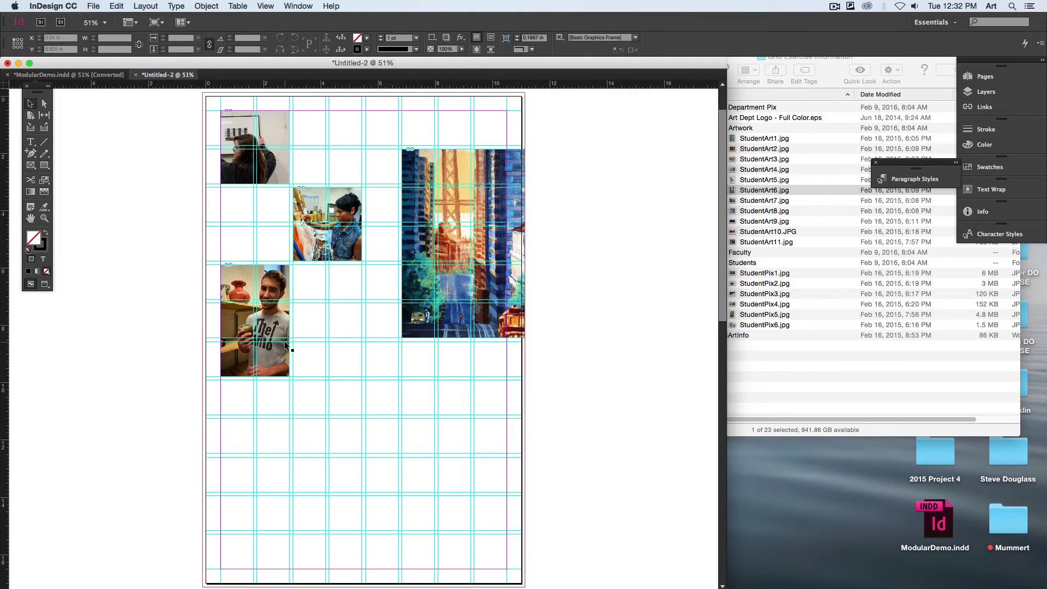
Enlarge the man's photo frame leftward and downward, then draw an empty rectangle frame around it
click(284, 345)
drag(219, 376, 248, 424)
click(244, 342)
click(281, 450)
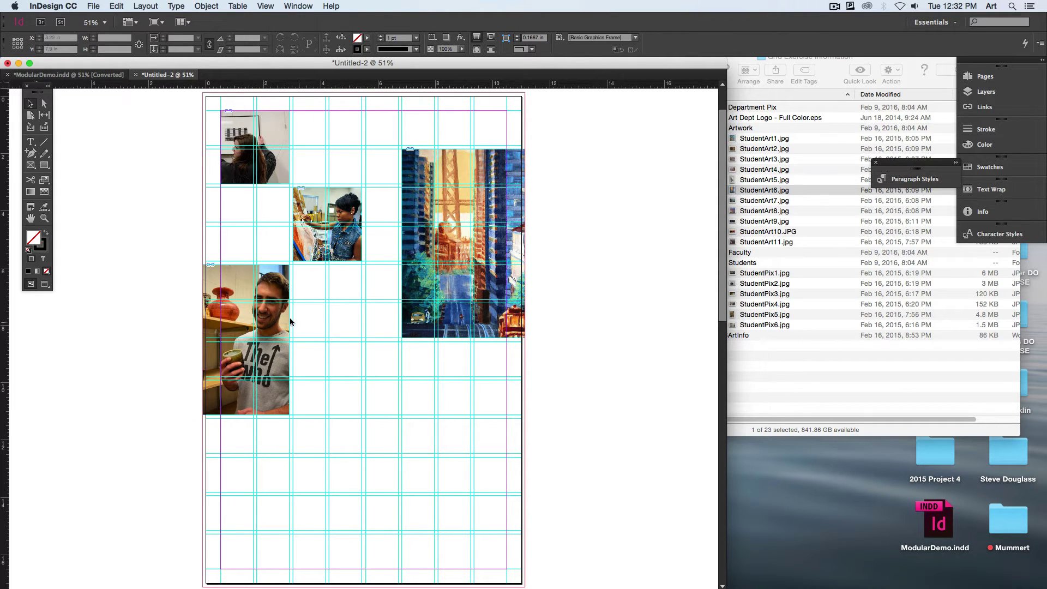
click(29, 166)
drag(200, 226, 325, 453)
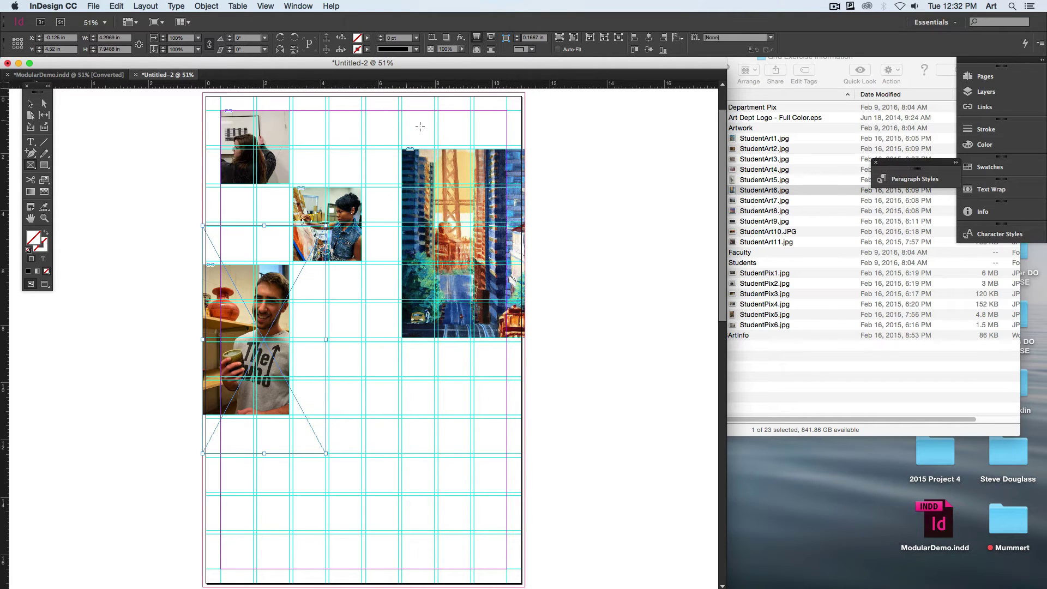
Fill the placeholder with navy sampled from the cityscape painting and send it to the back
click(365, 39)
click(365, 39)
click(402, 185)
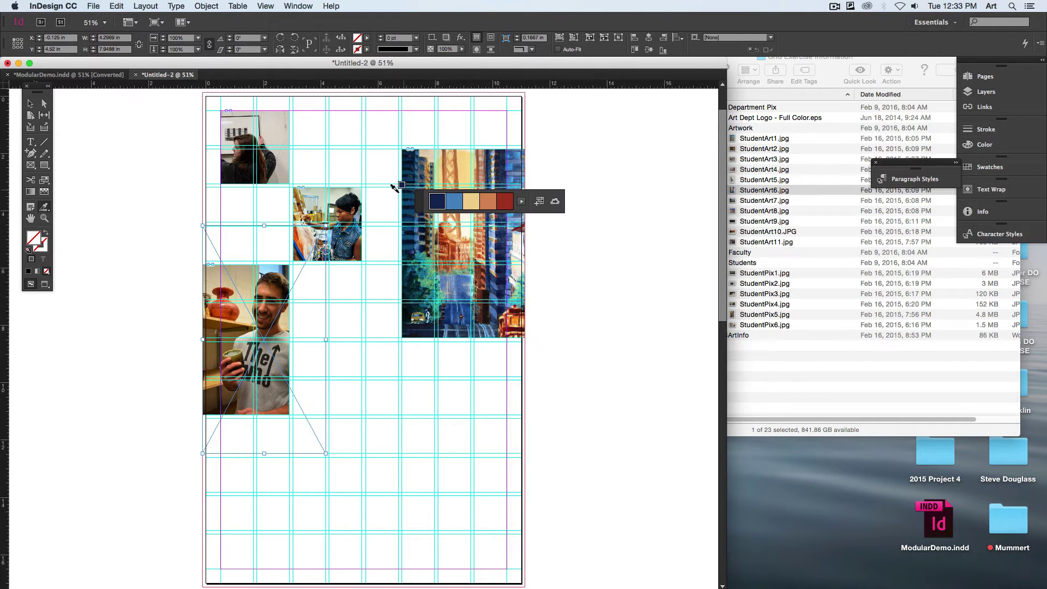
click(259, 237)
key(super+shift+bracketleft)
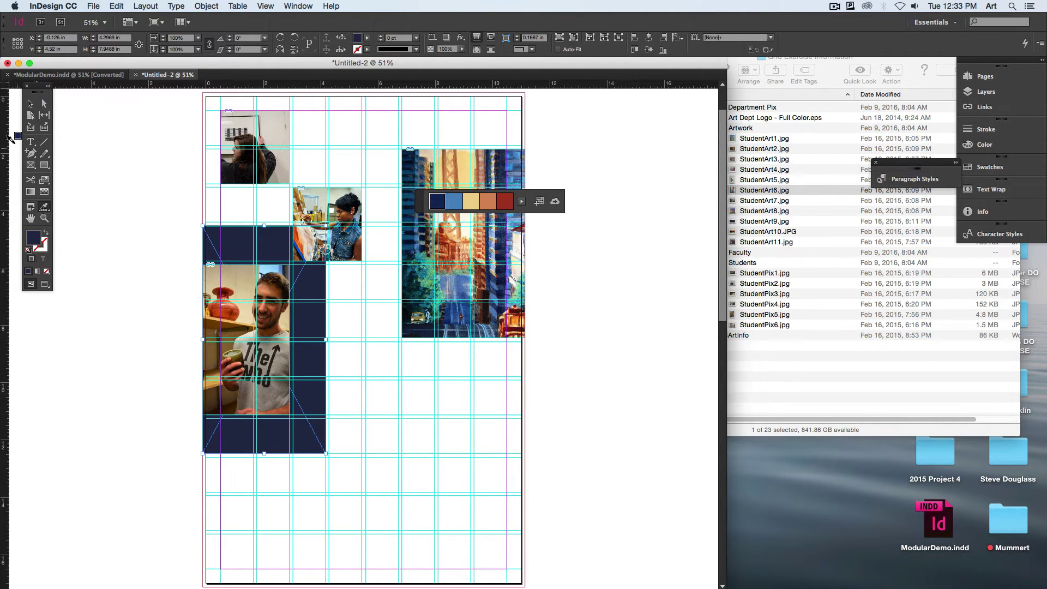
click(30, 103)
Fade the navy block to 35% opacity, judge it in preview, then delete it
key(w)
click(185, 263)
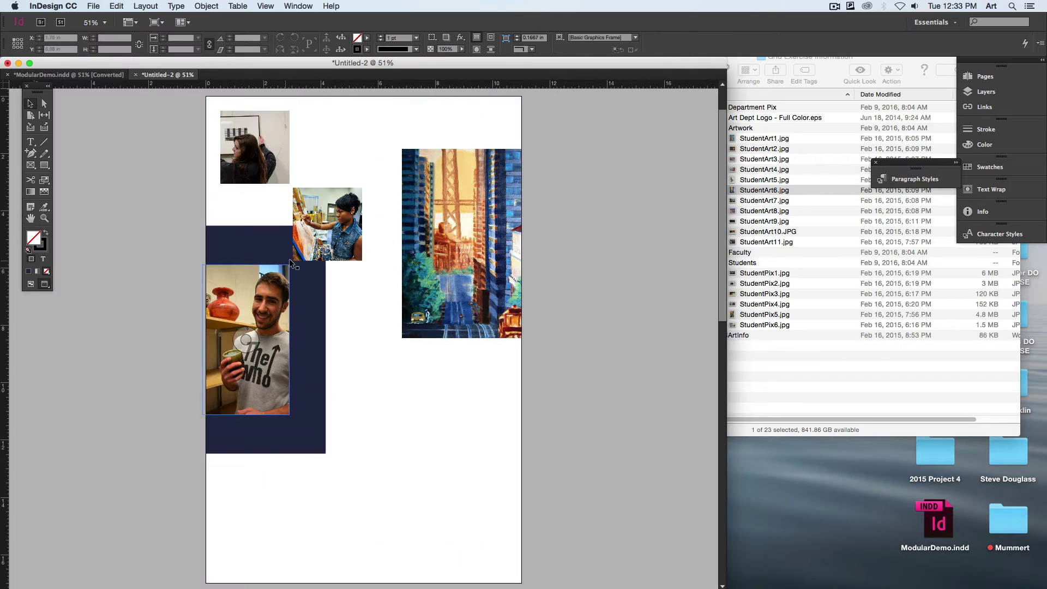
click(317, 309)
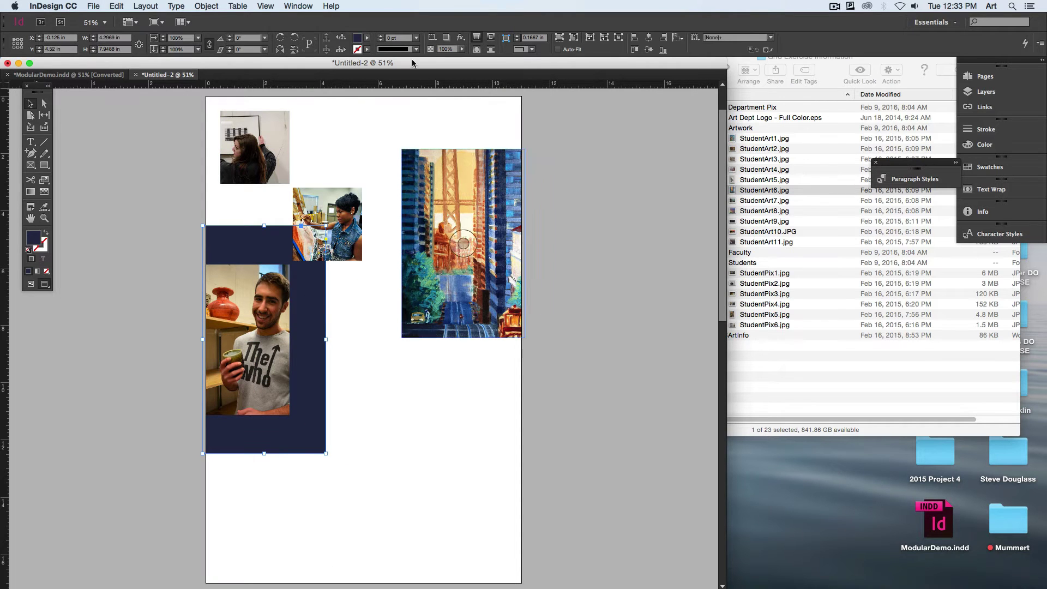
click(462, 49)
drag(439, 62, 427, 62)
click(120, 258)
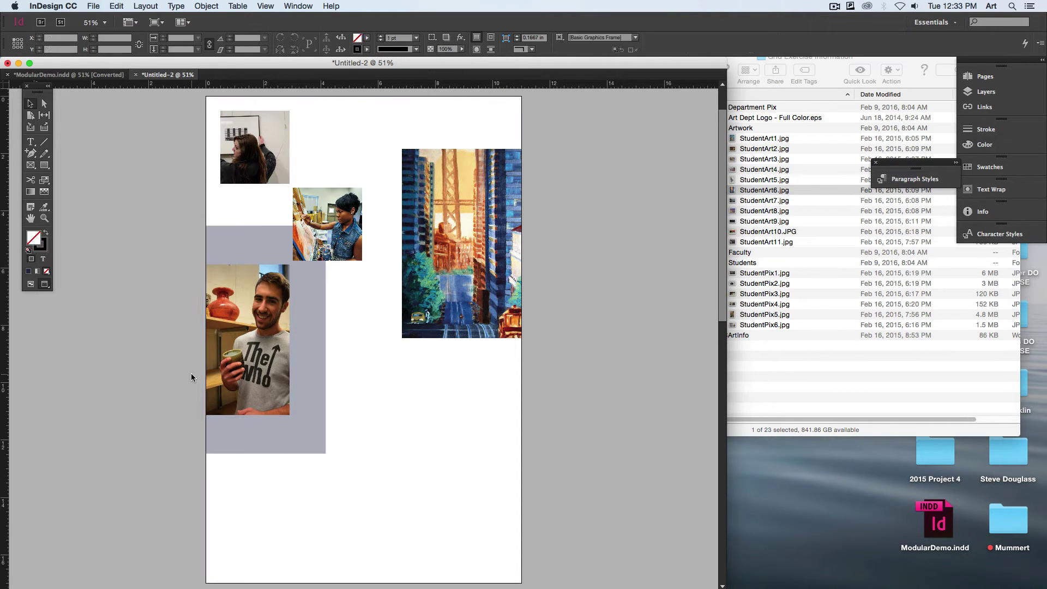
click(320, 372)
key(Delete)
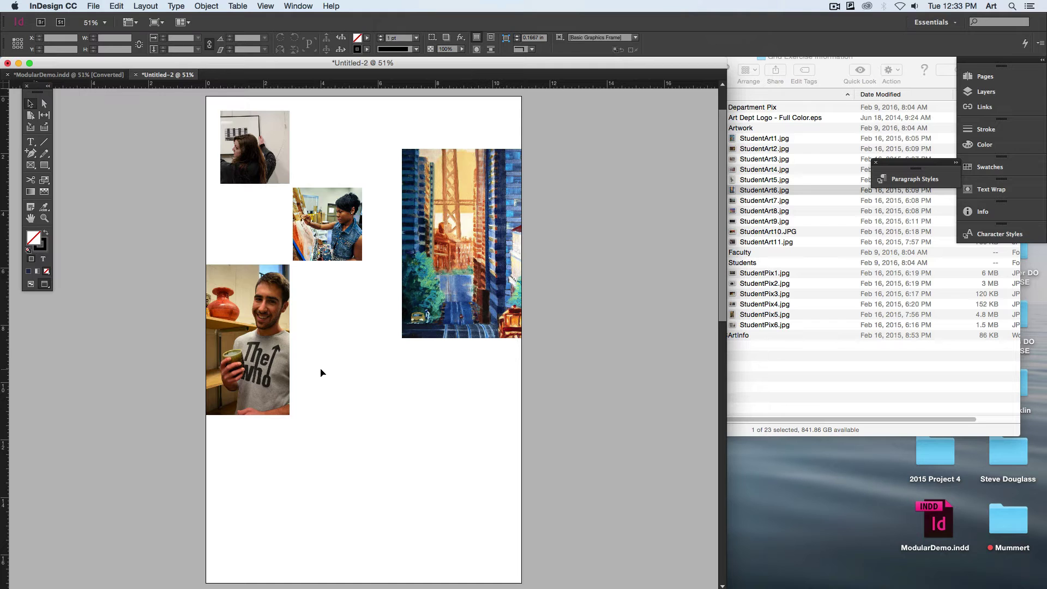
Zoom to 100% and create a text frame reading 'Mississippi College' below the painting
key(w)
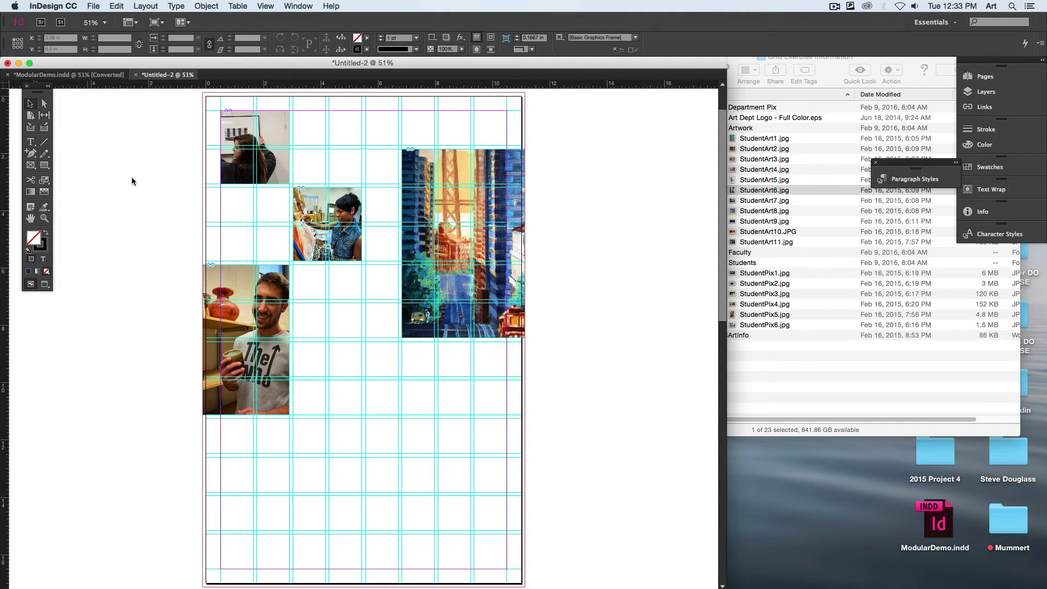
scroll(200, 350, down, 2)
click(270, 361)
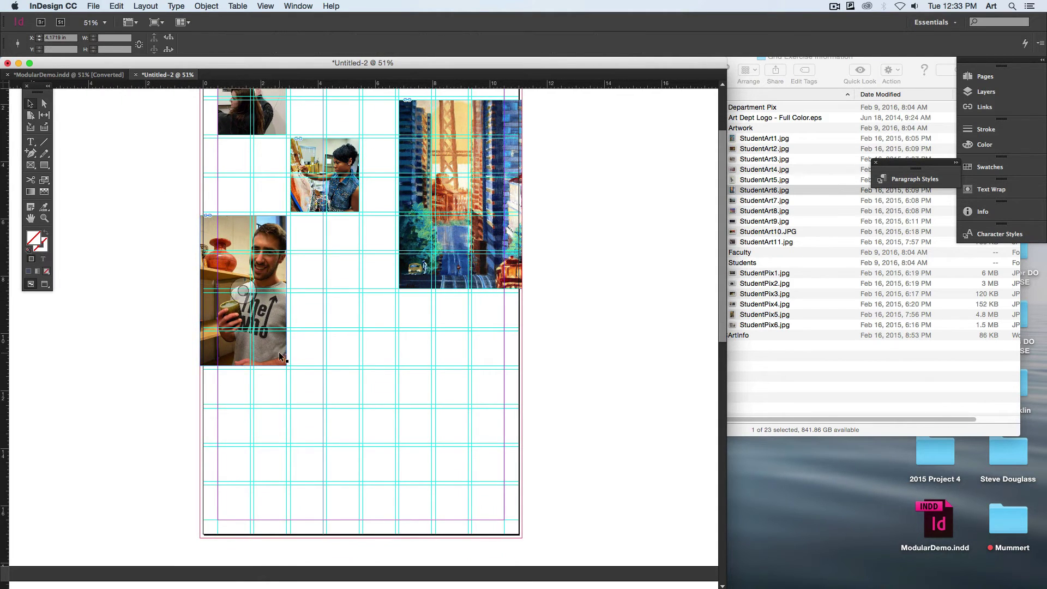
key(super+1)
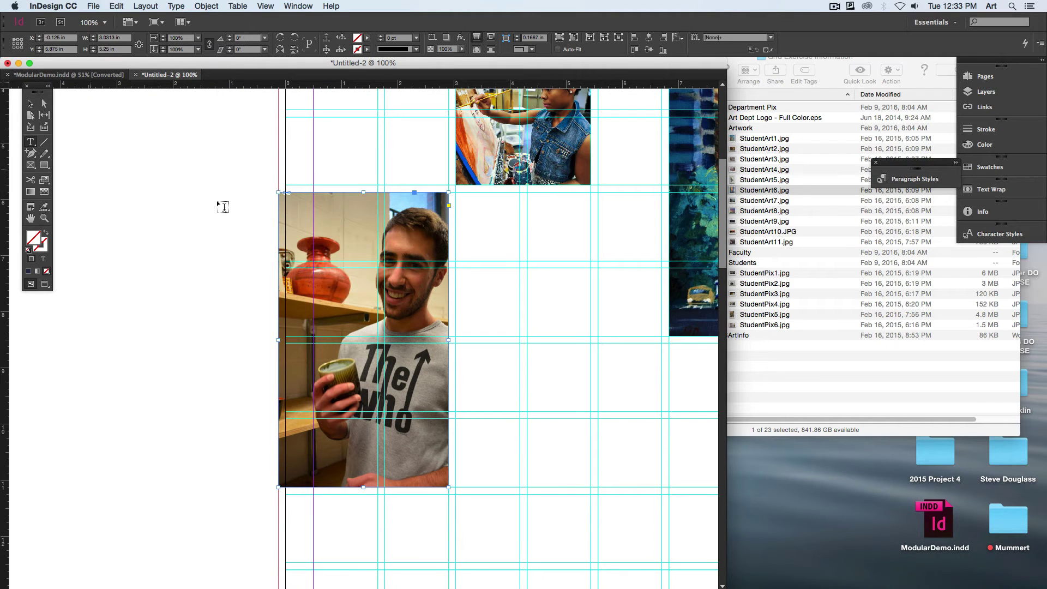
scroll(271, 220, down, 3)
scroll(272, 221, right, 6)
drag(352, 258, 556, 325)
text(Mississippi College)
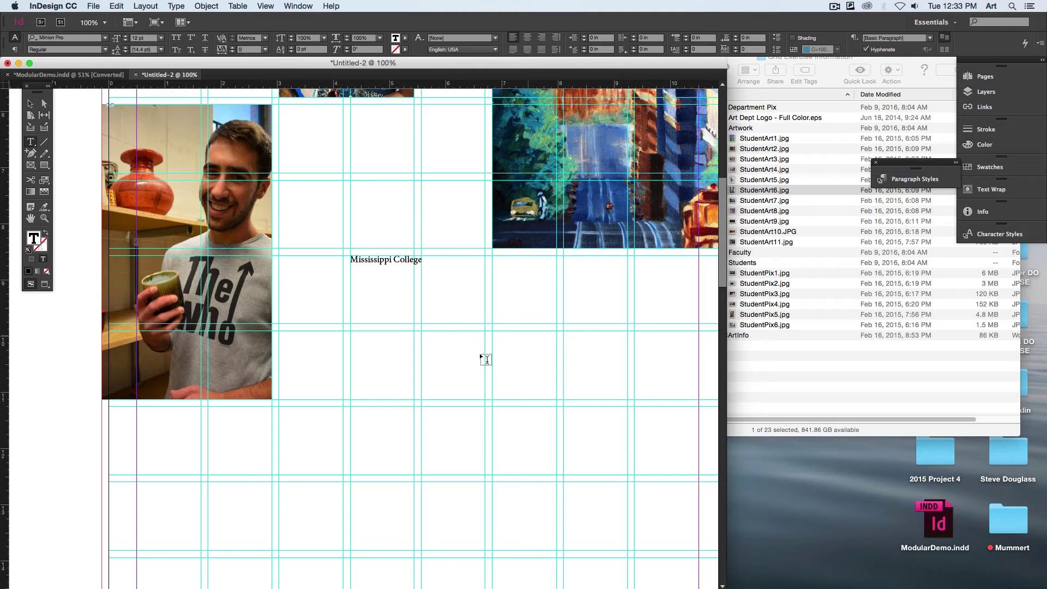
Resize the Mississippi College frame and duplicate it below, retyping the copy as 'Department'
click(29, 104)
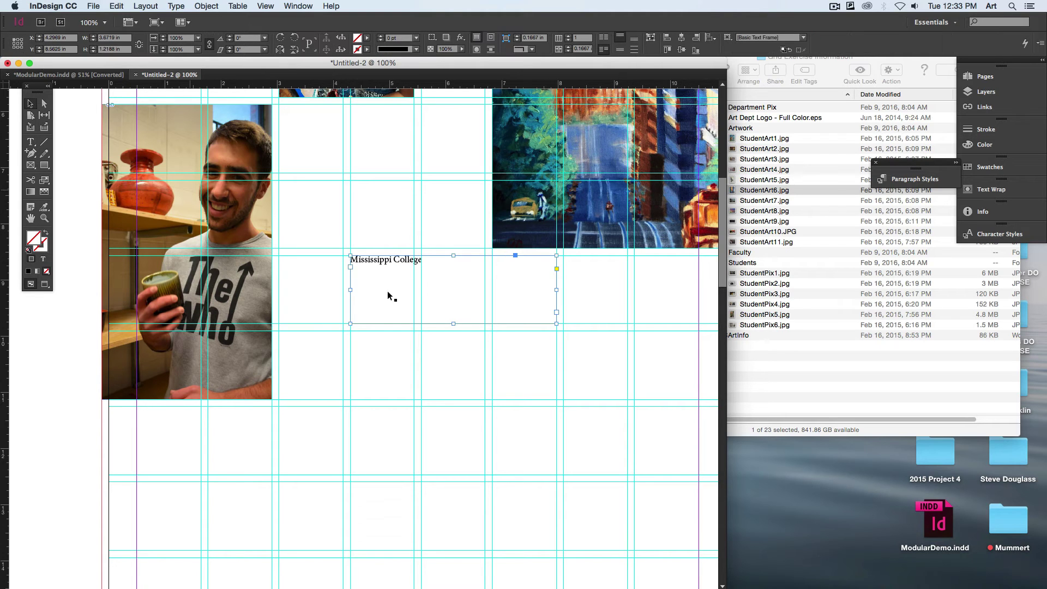
drag(556, 323, 557, 289)
drag(466, 279, 468, 376)
double_click(429, 373)
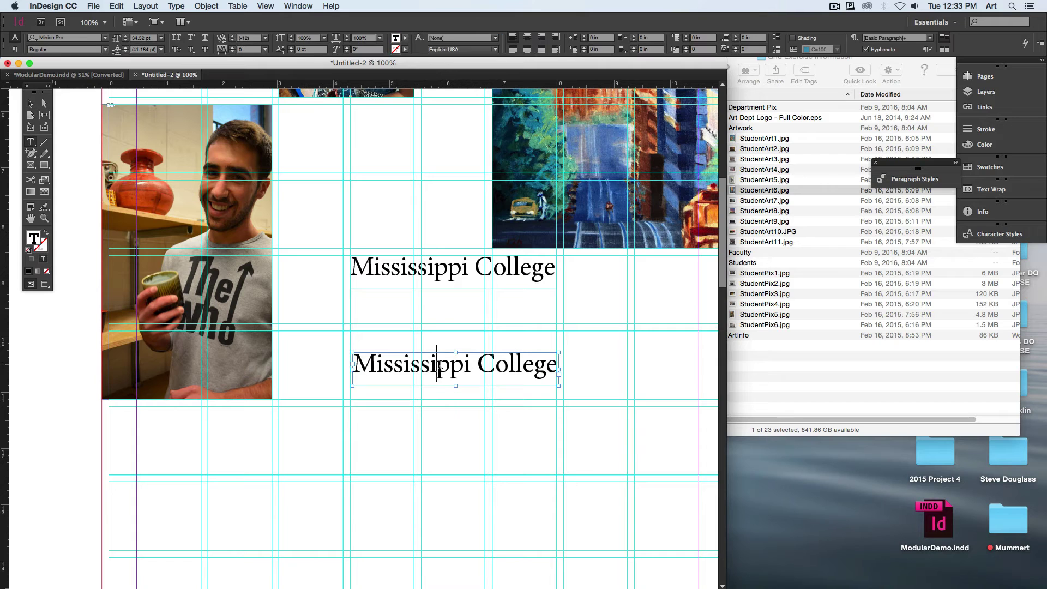
key(super+a)
text(D)
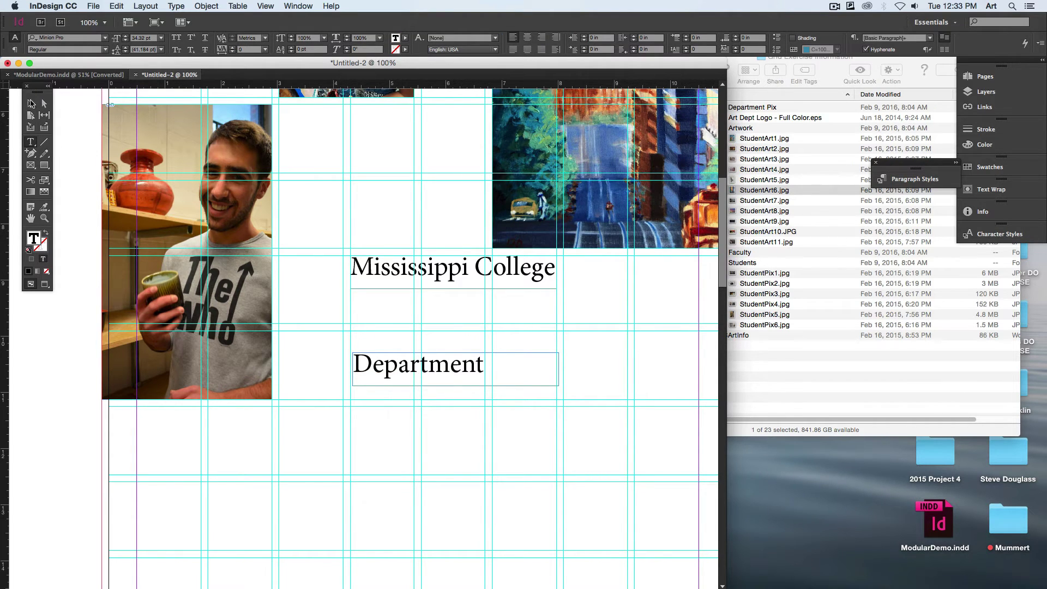
Duplicate the Department frame twice below and retype the copies as 'of' and 'Art'
click(31, 103)
drag(425, 386, 410, 496)
text(t)
text(of)
key(super+a)
text(o)
double_click(426, 491)
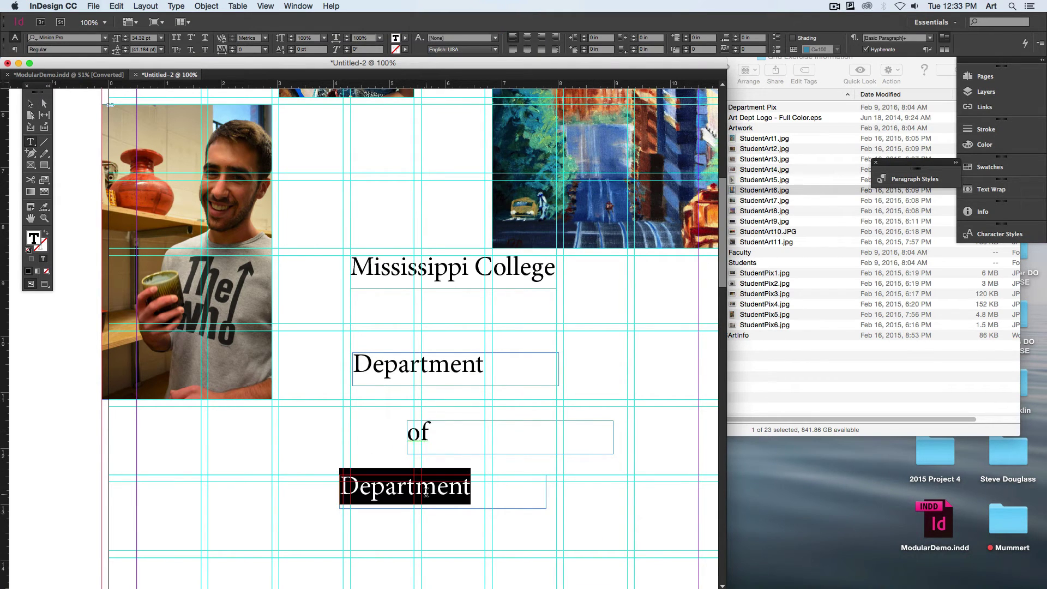
text(Art)
click(27, 106)
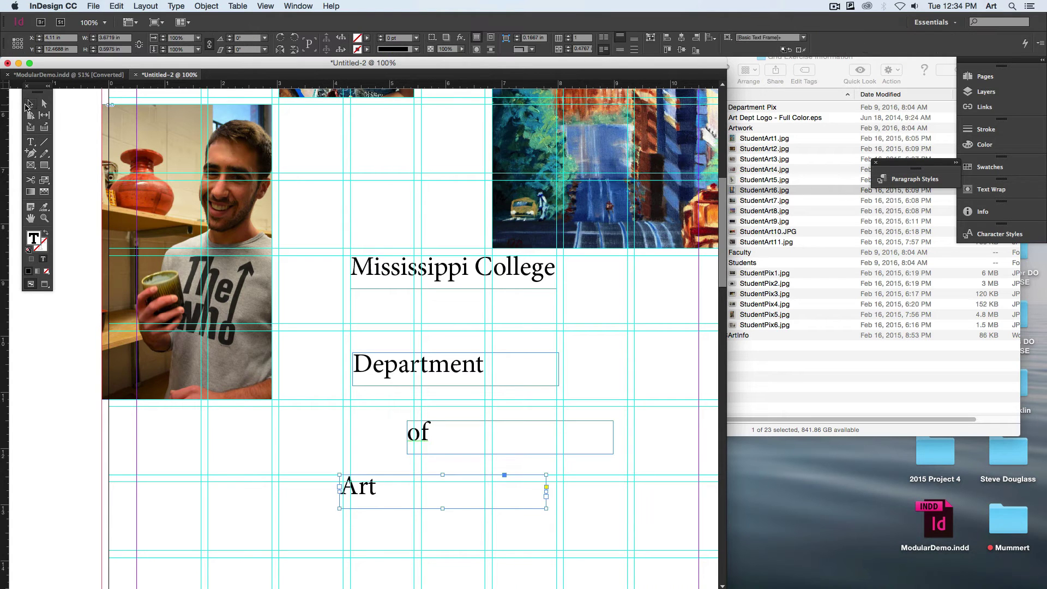
Zoom to 125% on the title text and undo an accidental column guide move
click(351, 205)
key(super+0)
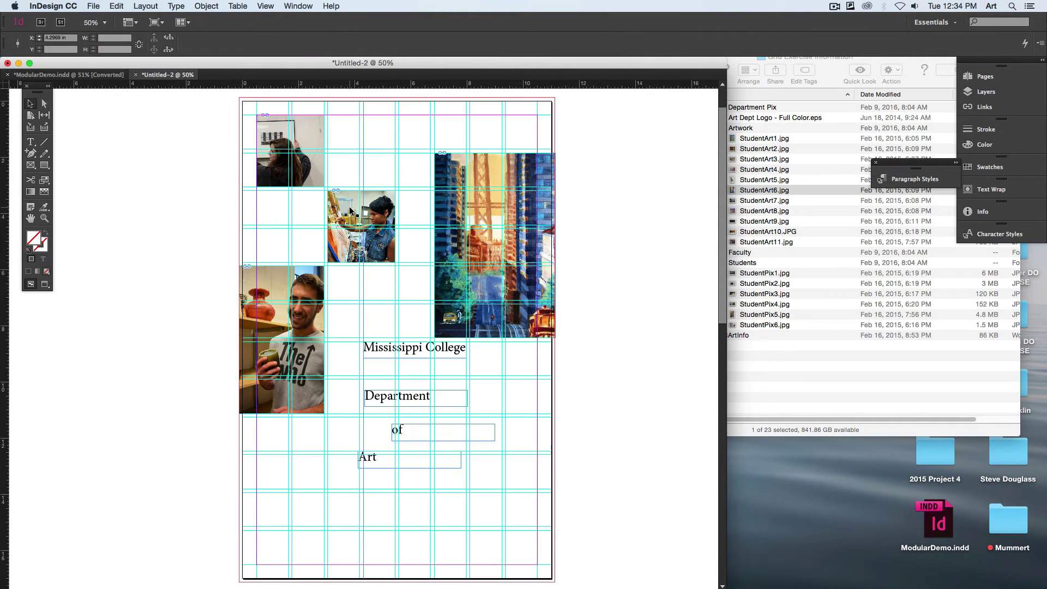
scroll(392, 315, down, 2)
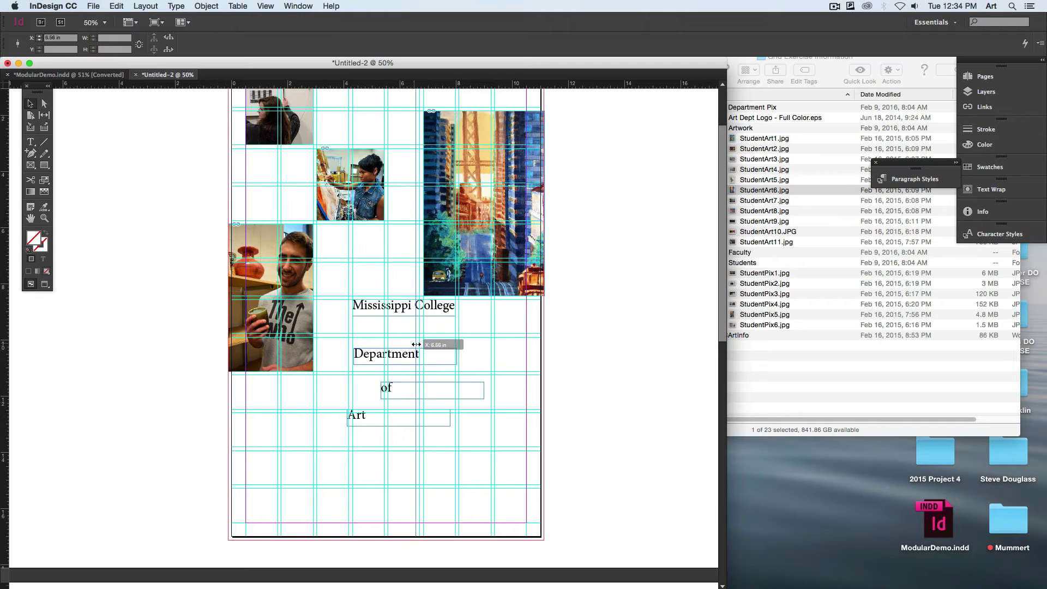
click(449, 362)
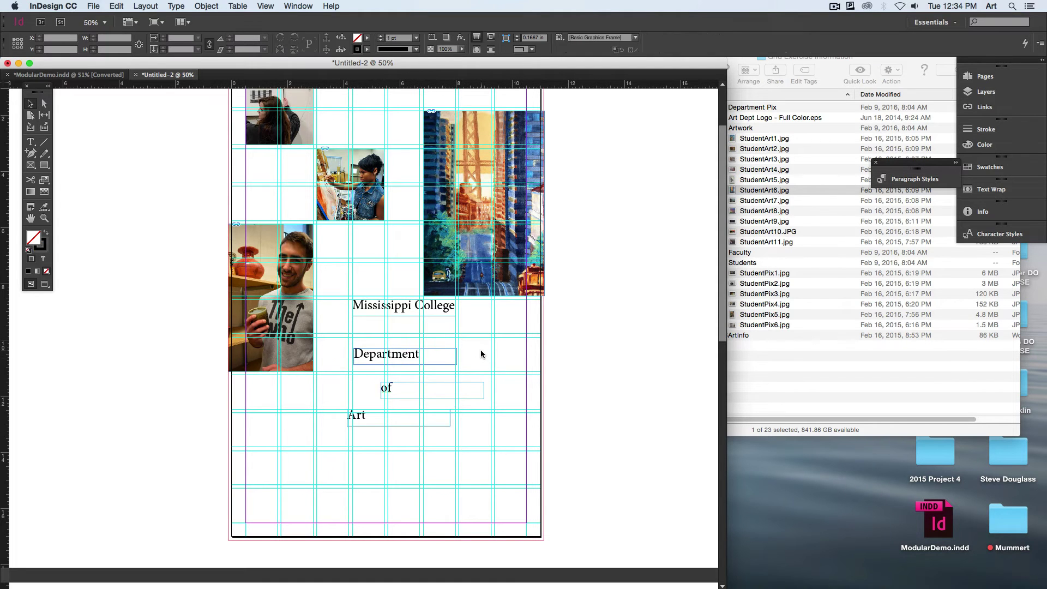
key(super+1)
key(super+equal)
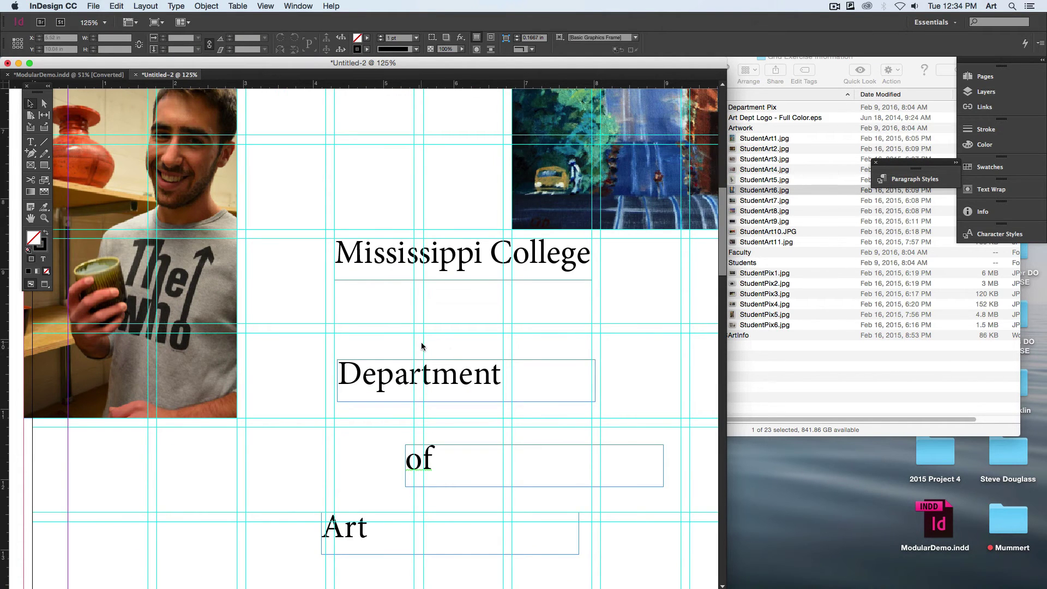
drag(422, 346, 467, 345)
key(super+z)
click(449, 313)
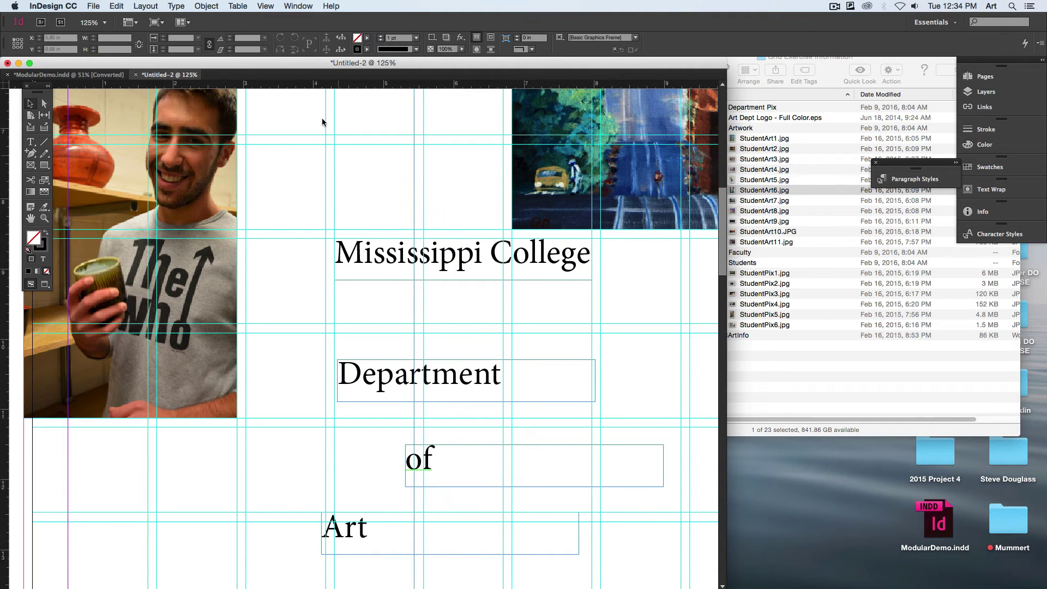
Lock the guides via View > Grids & Guides > Lock Guides
click(258, 5)
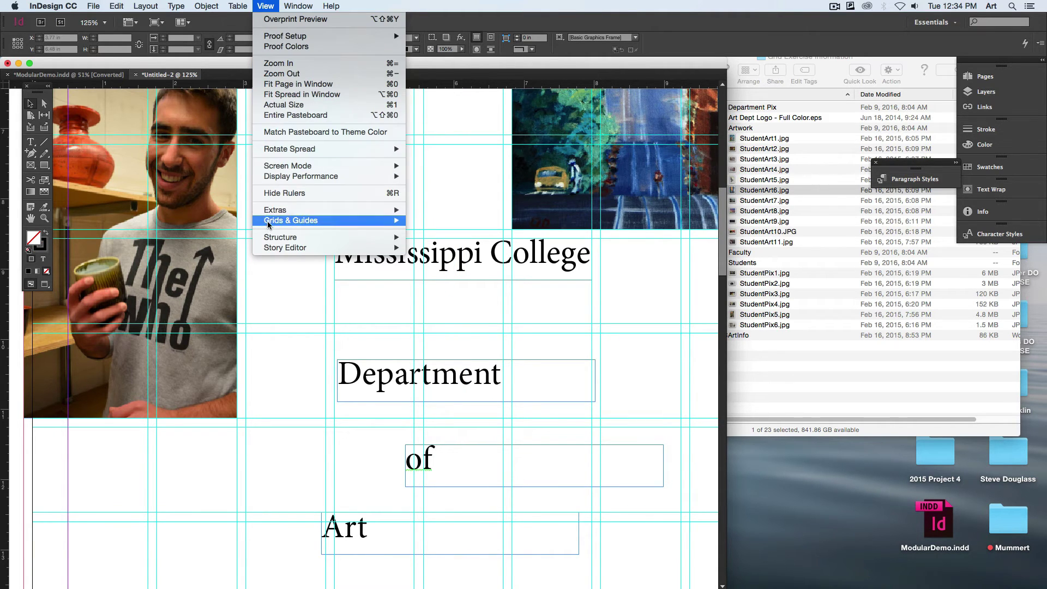
mouse_move(382, 221)
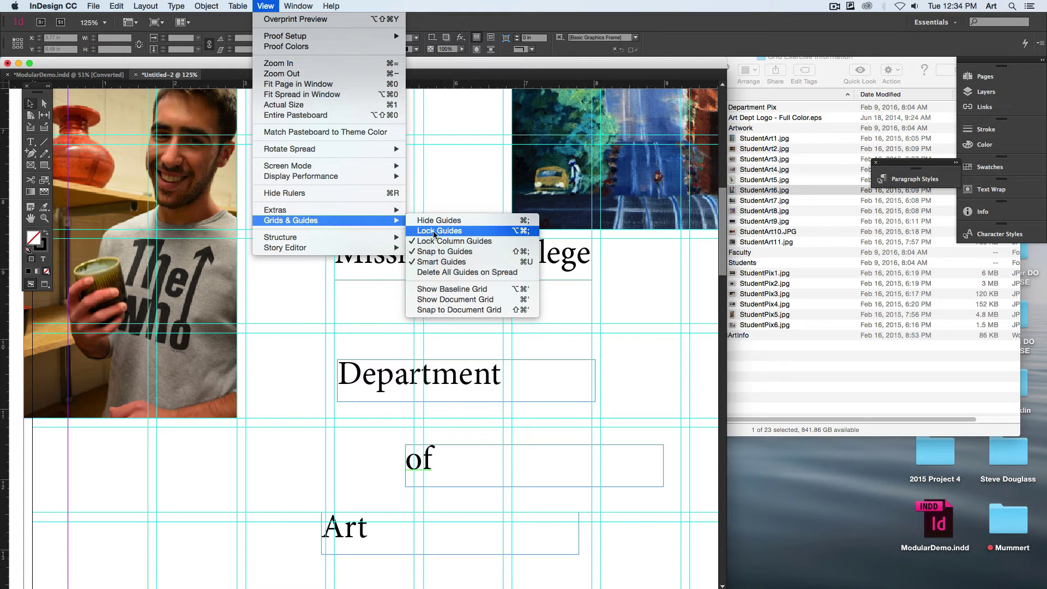
click(435, 231)
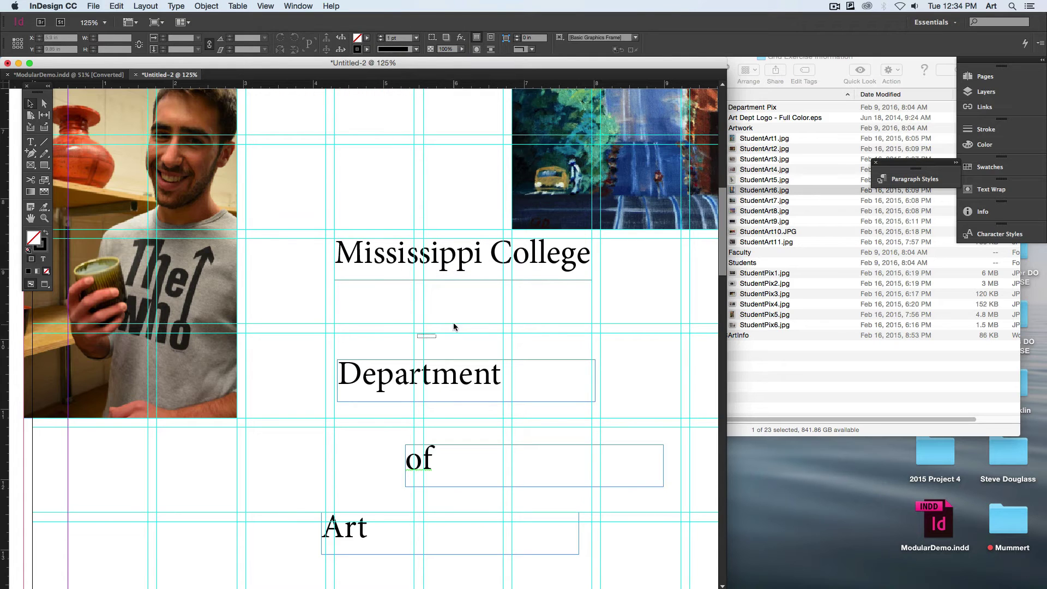
Move 'Department' under Mississippi College and scale it up, then scale 'of' to 200%
drag(472, 381, 381, 310)
drag(502, 330, 690, 381)
scroll(604, 414, down, 2)
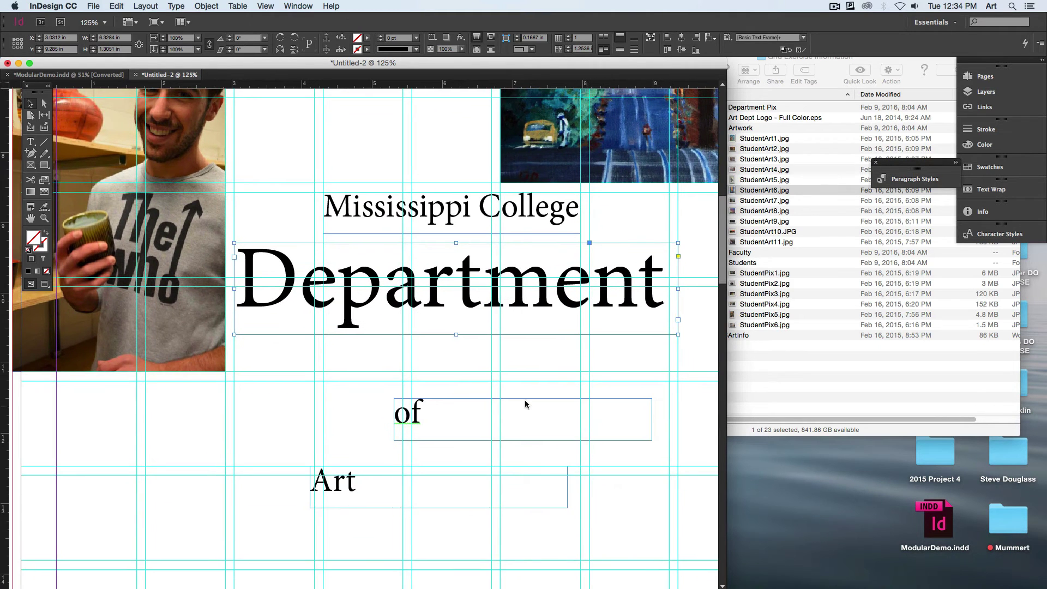
click(505, 421)
drag(505, 421, 483, 344)
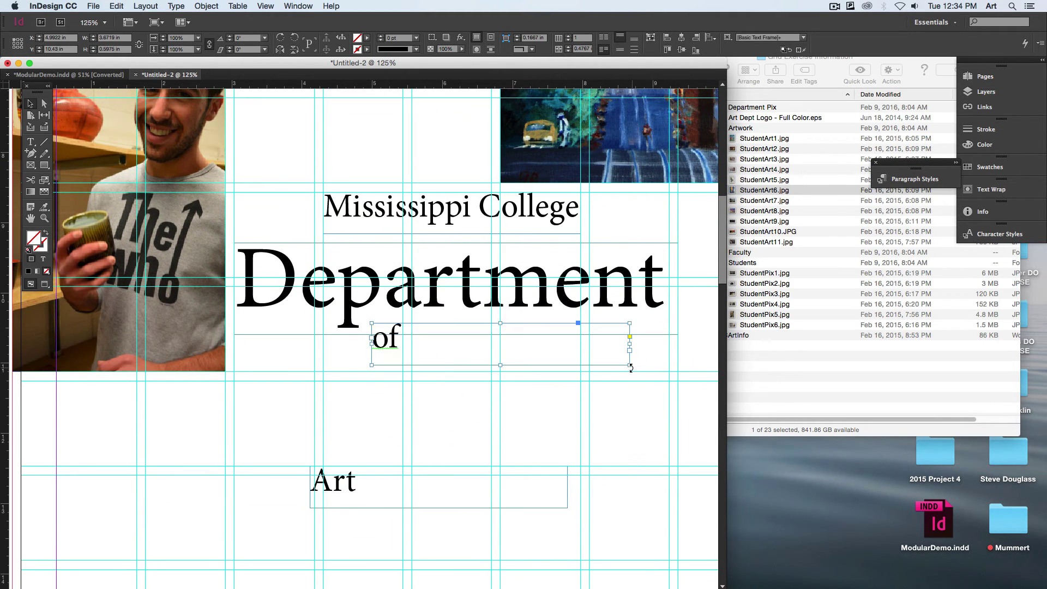
drag(631, 366, 679, 403)
key(super+z)
drag(629, 365, 453, 377)
Move 'Art' up beneath 'of', scale it largest, and nudge it into place
drag(402, 484, 406, 398)
drag(572, 423, 604, 539)
drag(483, 451, 447, 415)
key(Down)
key(Left)
key(Down)
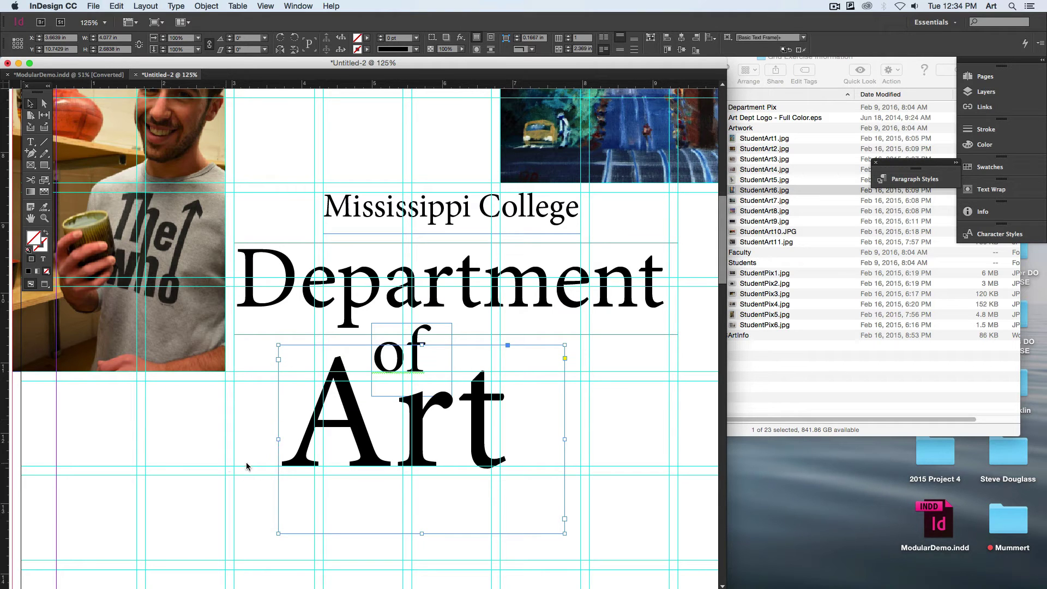
key(Up)
key(Up)
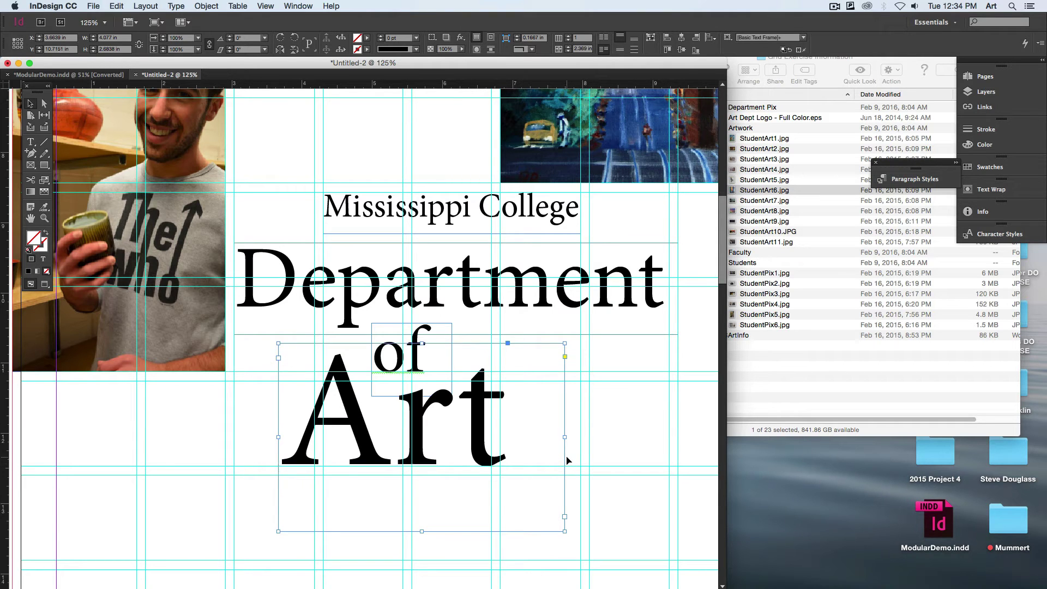
Preview the whole page and move Mississippi College down slightly
key(w)
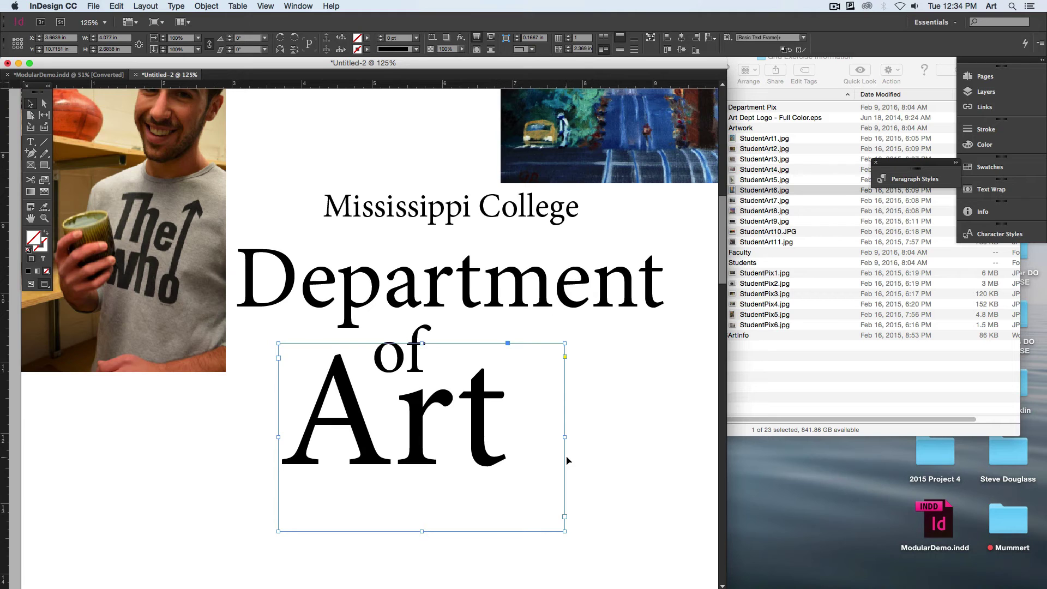
key(super+0)
drag(391, 349, 388, 363)
drag(493, 428, 513, 476)
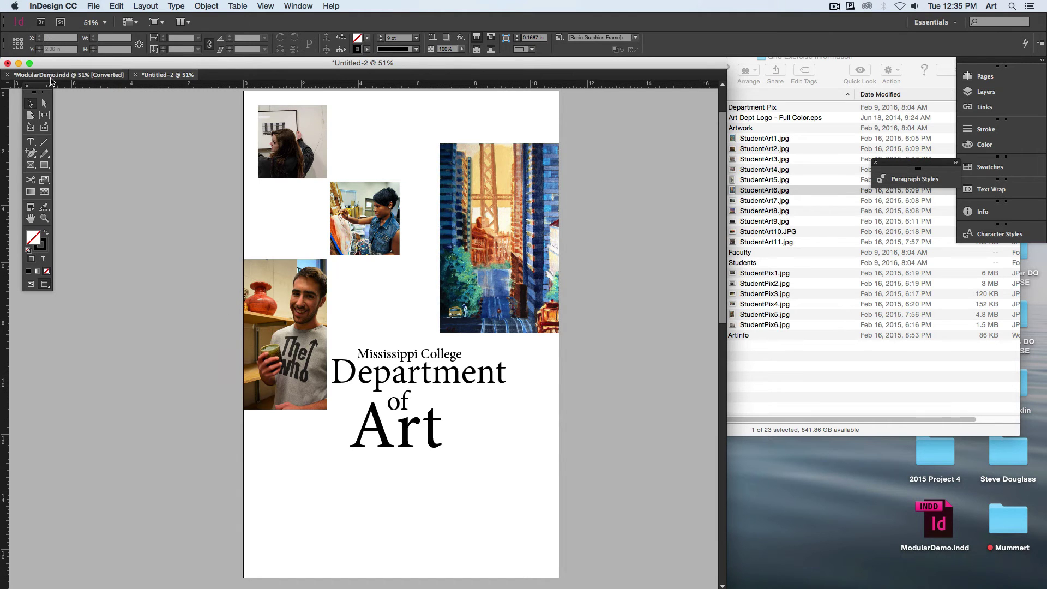
Copy the degree text frame from ModularDemo.indd and paste it into Untitled-2
click(69, 75)
scroll(348, 211, up, 10)
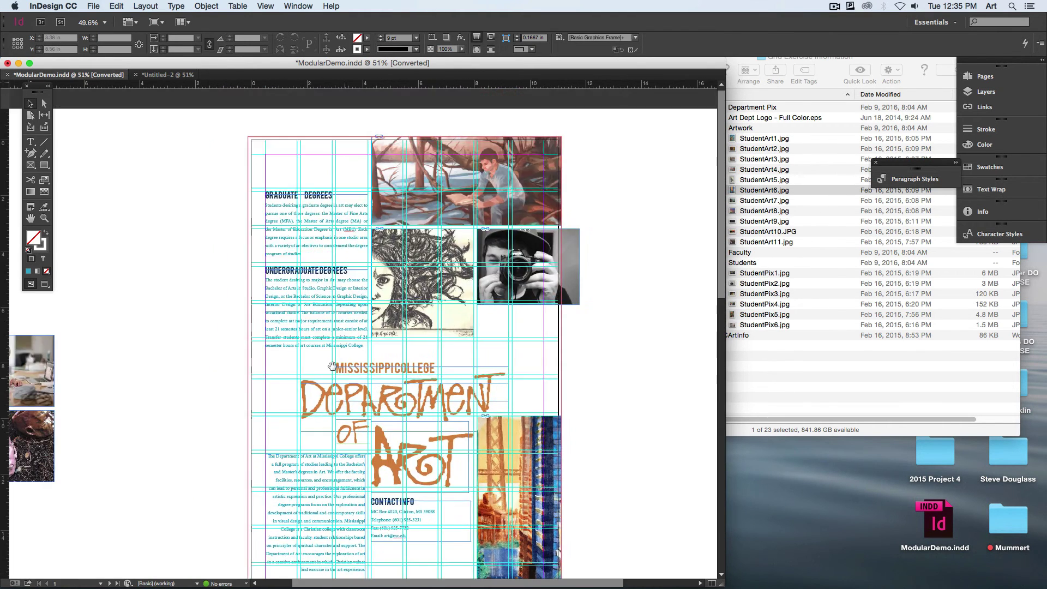
click(302, 325)
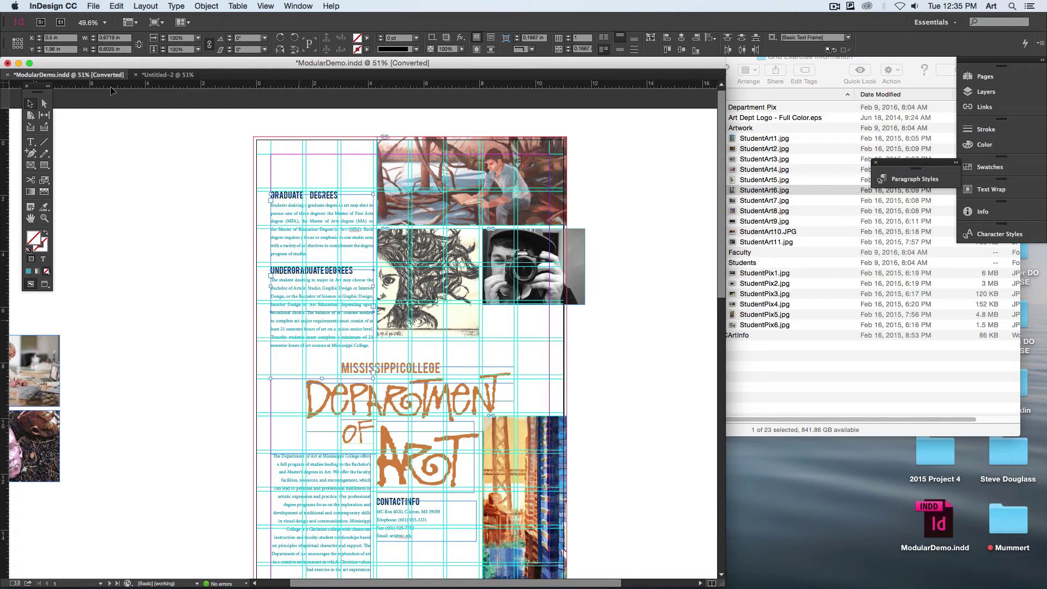
click(149, 75)
key(ctrl+v)
click(599, 352)
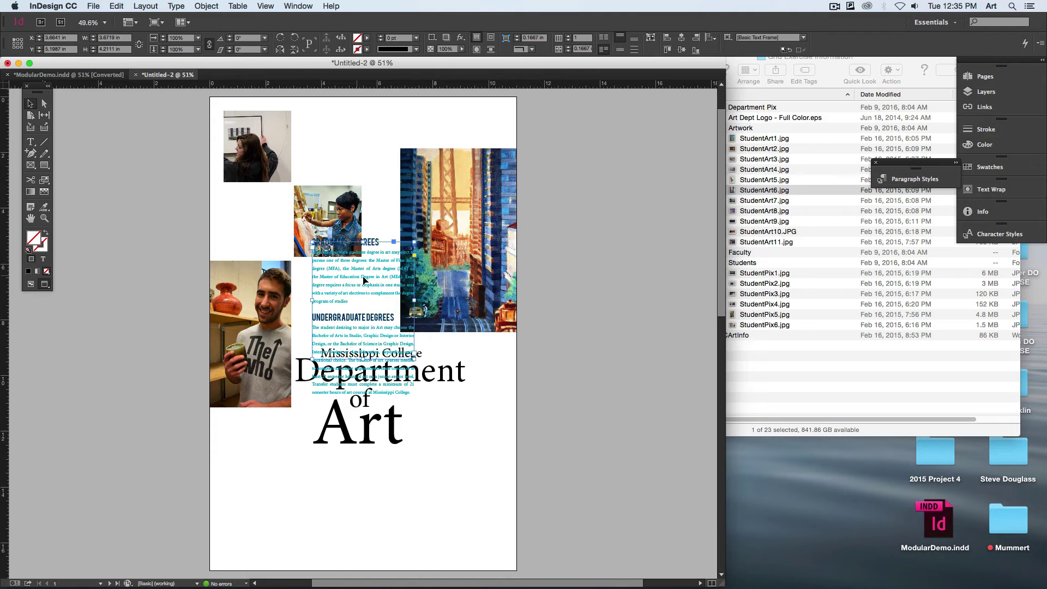
Position Graduate and Undergraduate Degrees text beside the photos and scale the title frames to about 123%
drag(367, 283, 351, 157)
drag(349, 349, 332, 298)
drag(461, 480, 349, 352)
shift+click(365, 329)
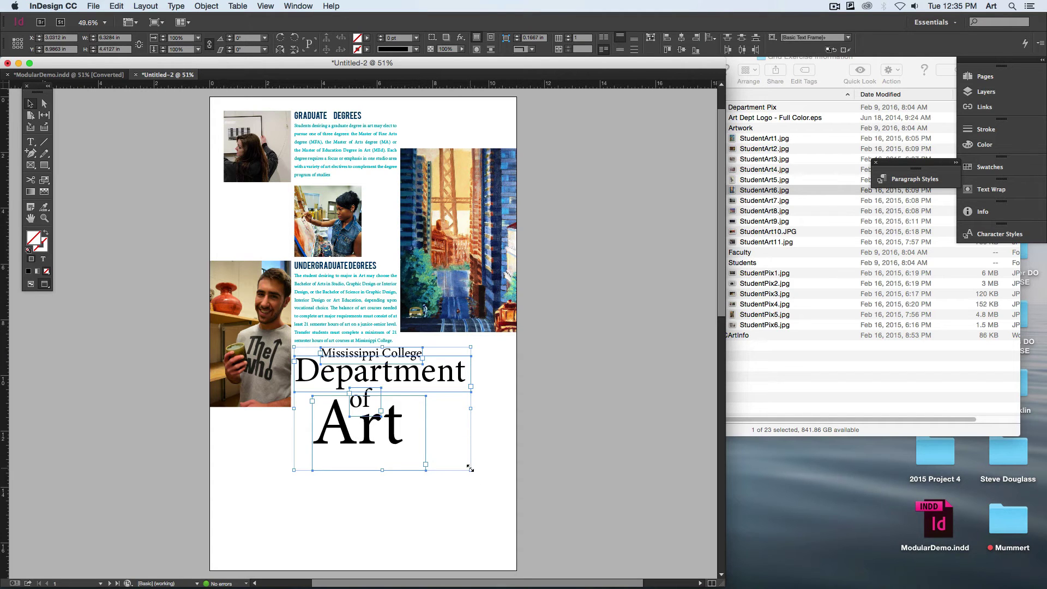
drag(471, 469, 507, 499)
click(537, 490)
Align the painting's top with the Graduate photo and move Graduate Degrees text beneath it
scroll(536, 490, down, 2)
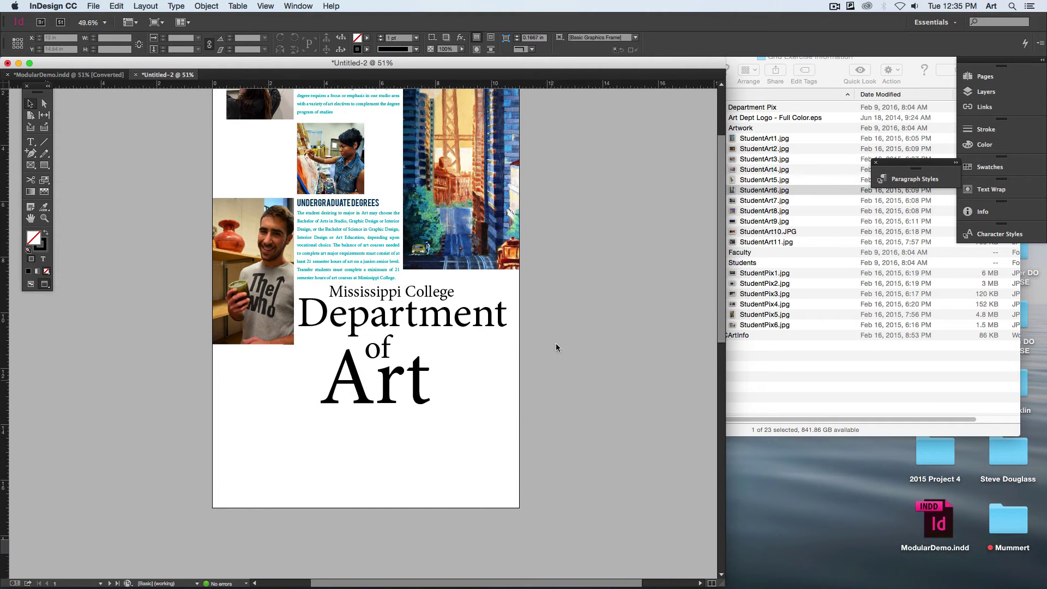
scroll(559, 335, up, 3)
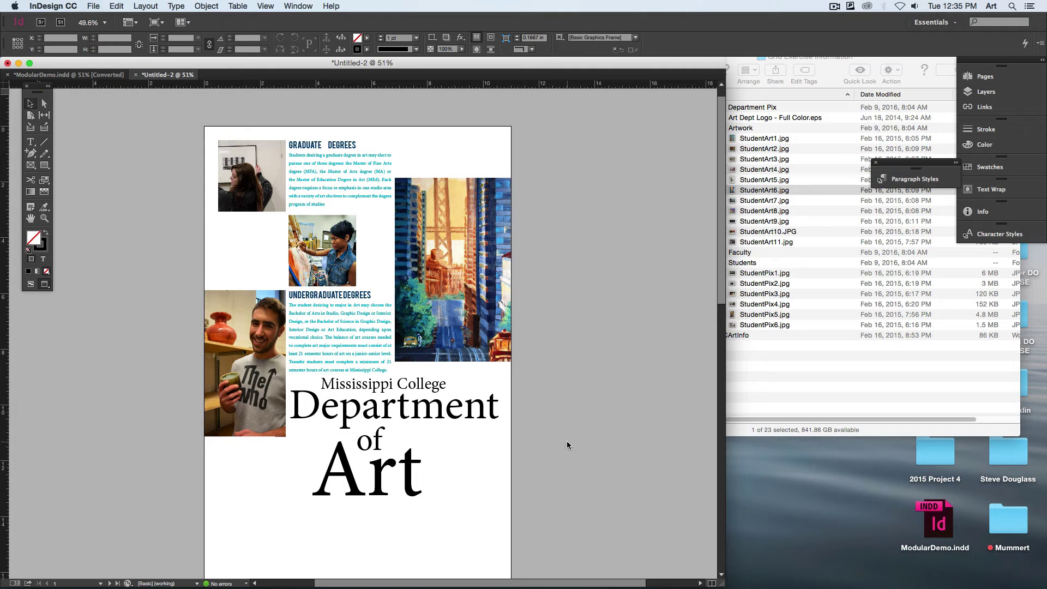
key(w)
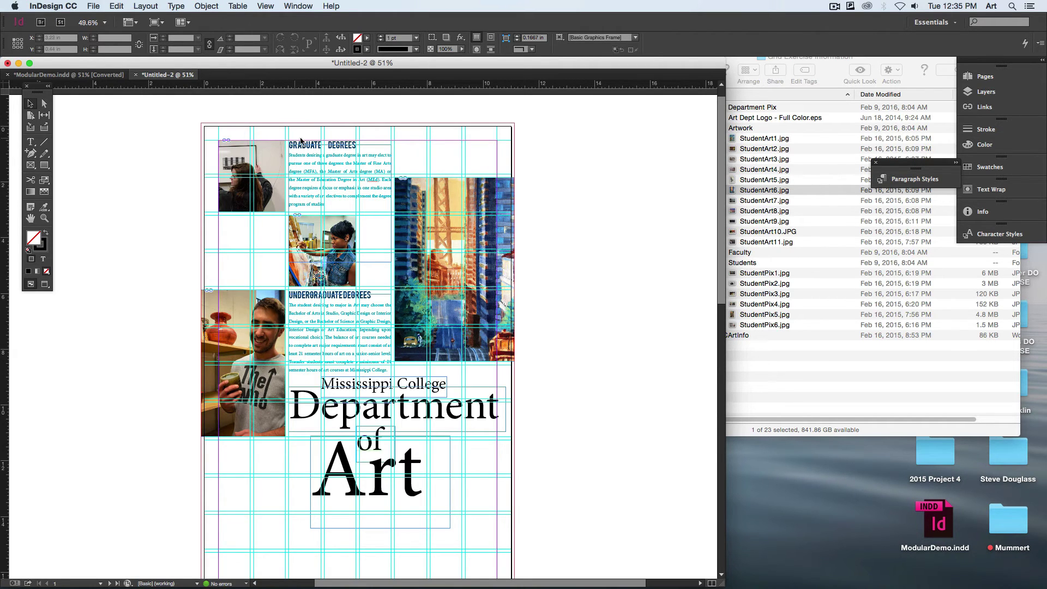
key(w)
mouse_move(482, 273)
mouse_down()
mouse_move(472, 190)
mouse_move(491, 218)
mouse_move(516, 208)
mouse_up()
click(377, 251)
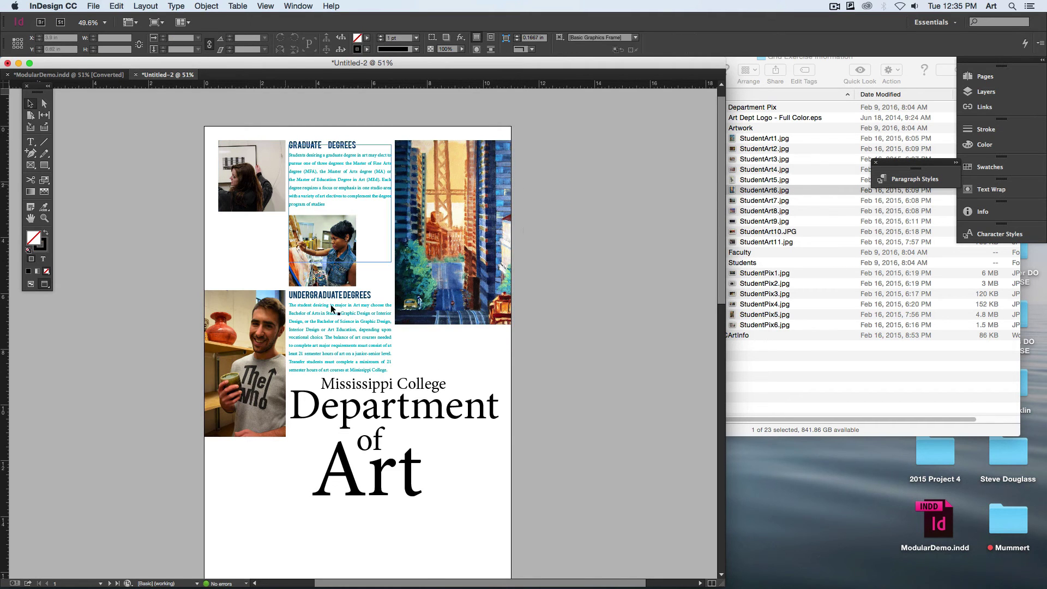
mouse_move(329, 153)
mouse_down()
mouse_move(379, 234)
mouse_move(472, 343)
mouse_move(441, 426)
mouse_move(439, 350)
mouse_up()
Move the title words lower on the page
drag(461, 498, 420, 361)
click(351, 384)
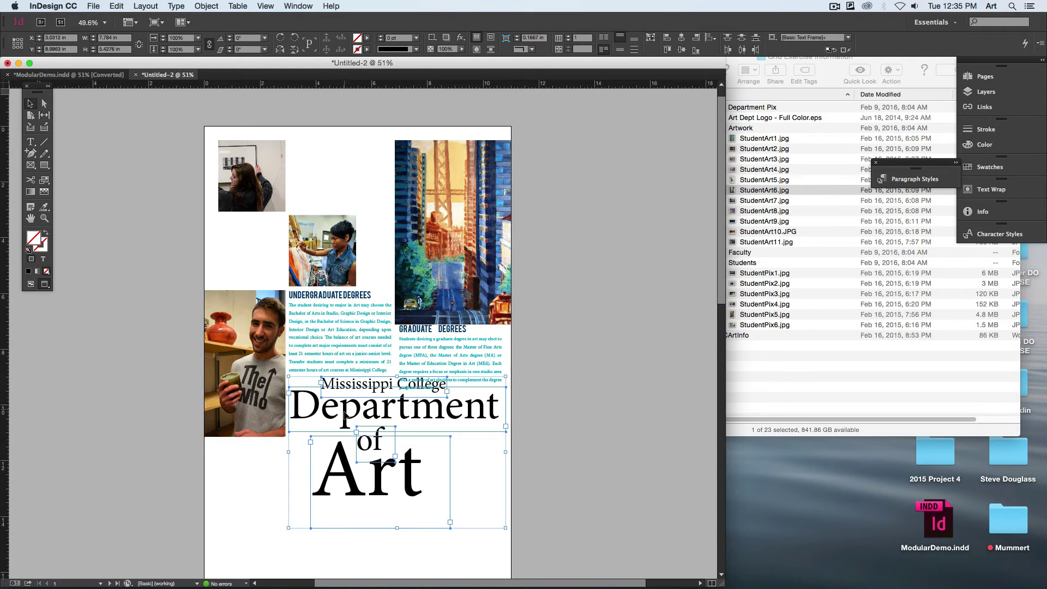
drag(348, 415, 347, 441)
click(573, 427)
Fit the woman's top-left photo frame to its image, enlarge it toward the corner, and return to ModularDemo
scroll(570, 327, down, 4)
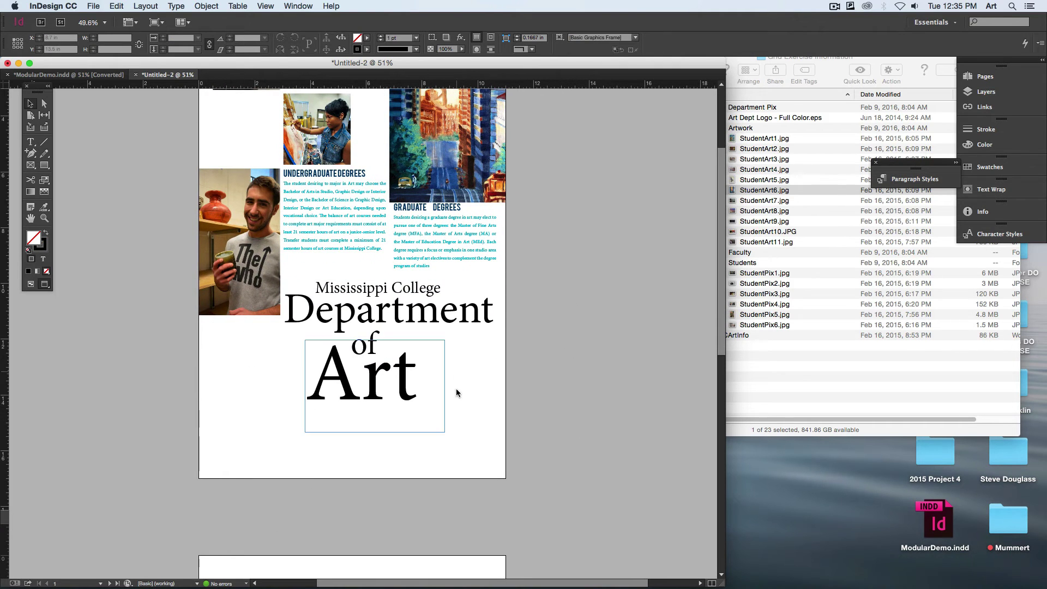
scroll(251, 305, up, 4)
drag(248, 292, 249, 222)
click(212, 151)
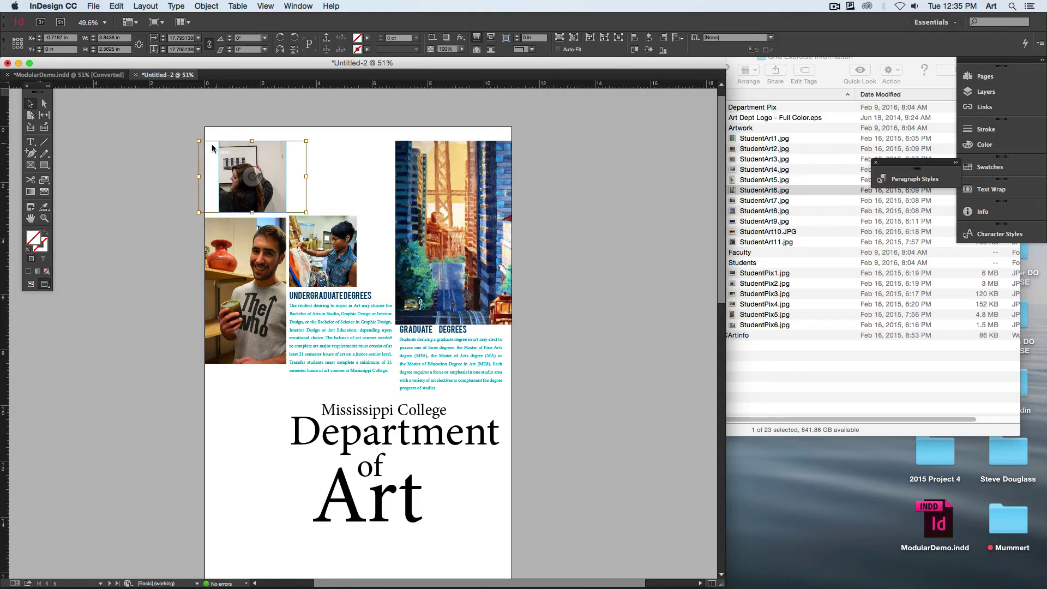
key(super+alt+c)
drag(219, 141, 204, 128)
click(131, 129)
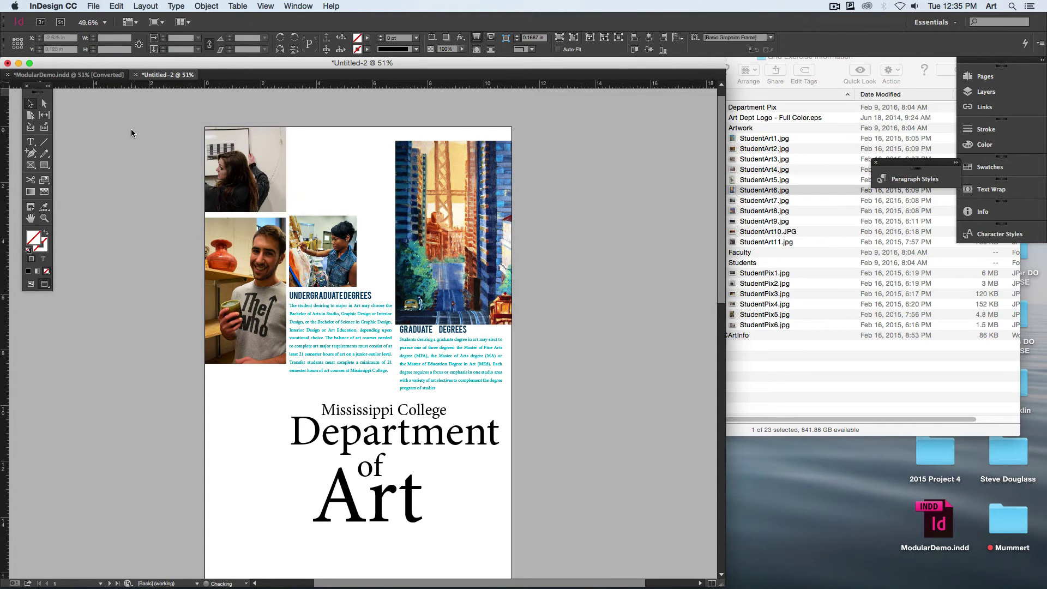
click(61, 73)
Preview ModularDemo.indd without guides, scroll through it, then return to Untitled-2
key(w)
click(225, 289)
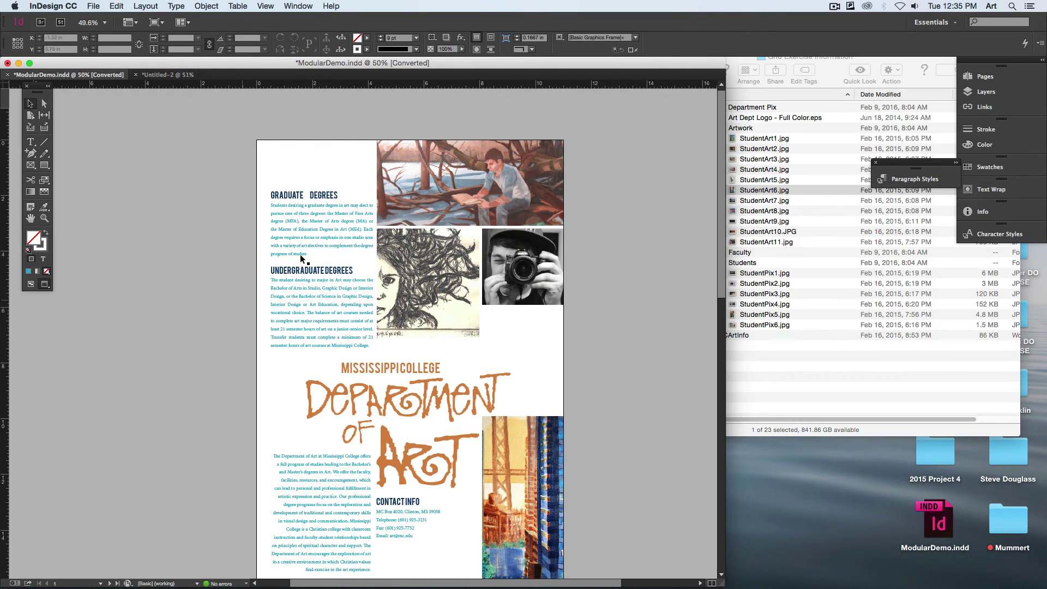
scroll(487, 510, down, 3)
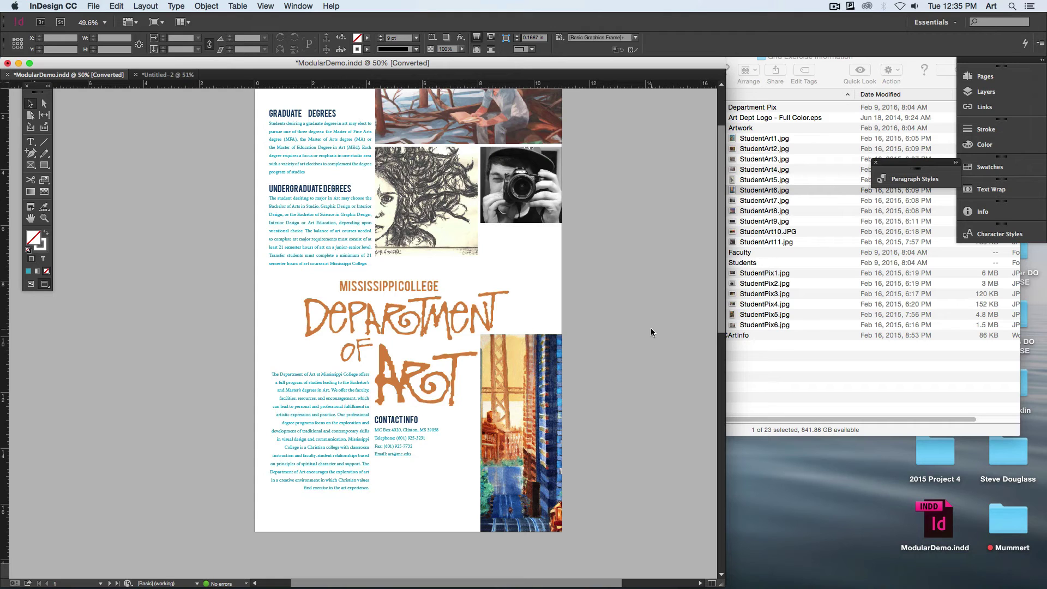
key(w)
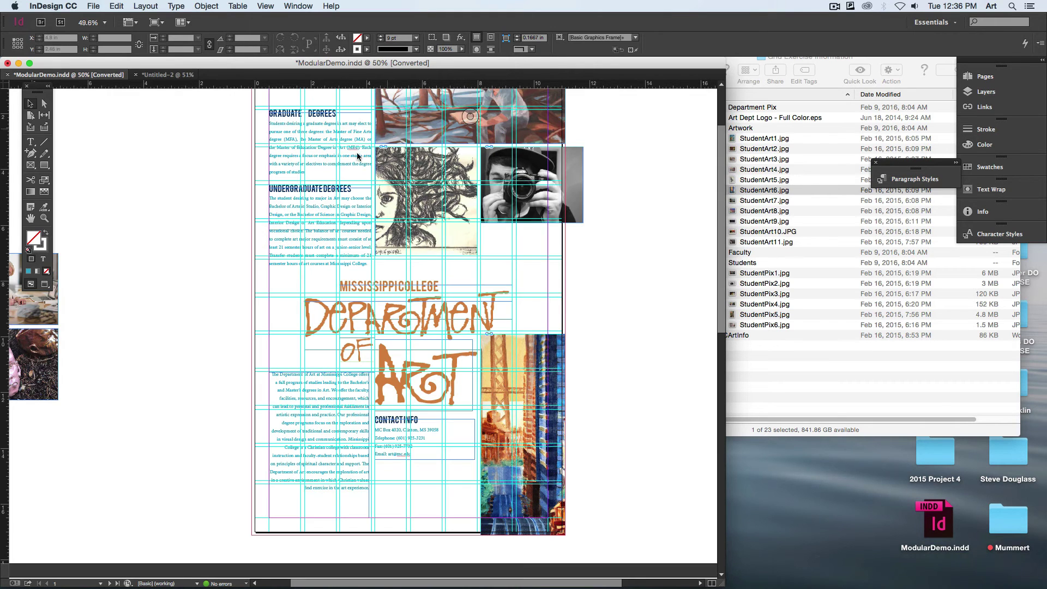
click(153, 76)
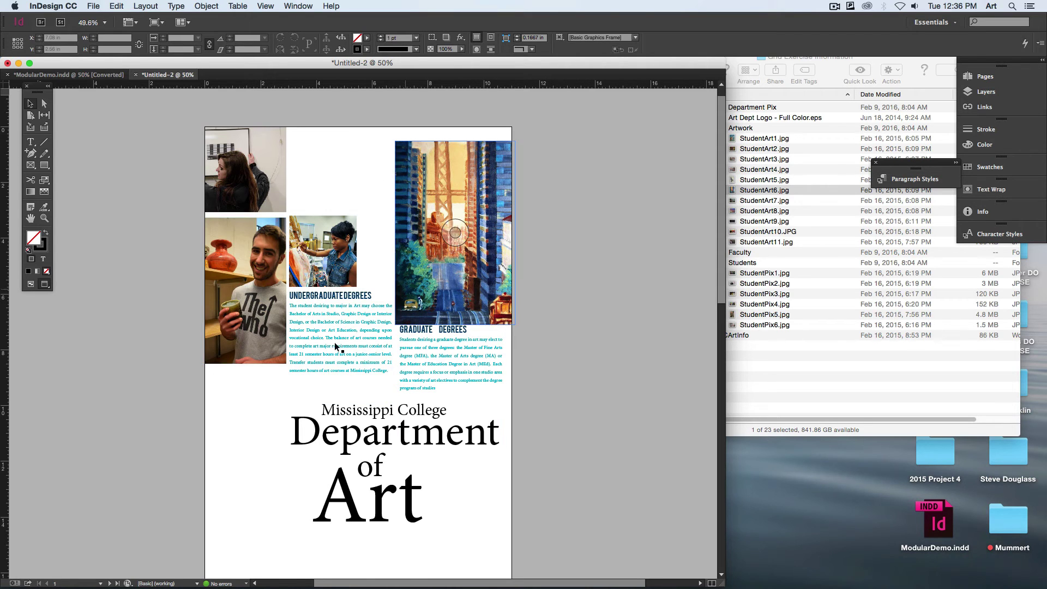
Scroll to Untitled-2's empty page 2 with guides and its 8 x 6 modular grid visible
scroll(573, 437, down, 3)
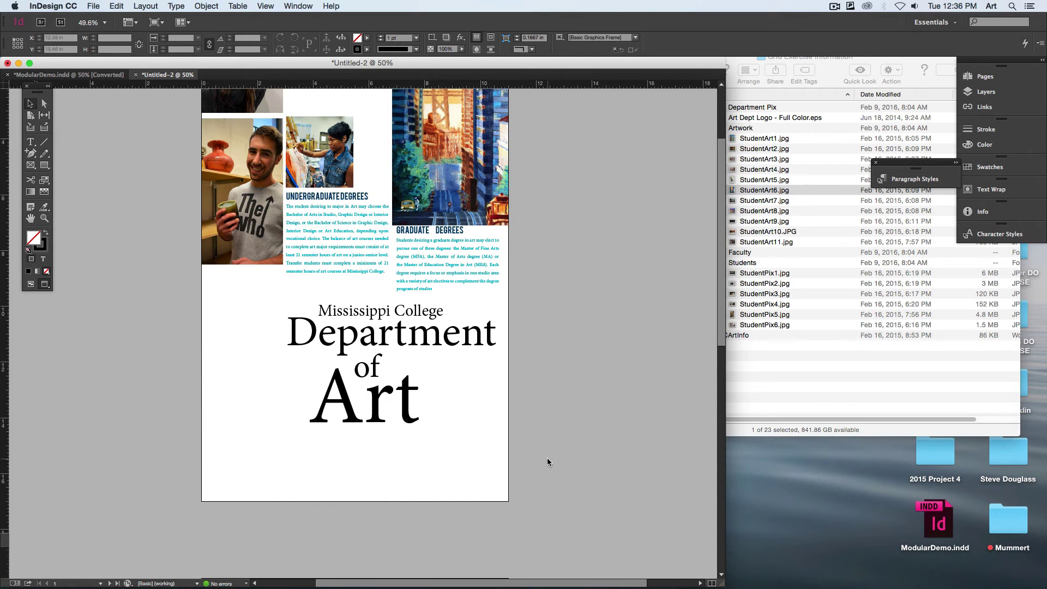
key(w)
scroll(546, 461, down, 12)
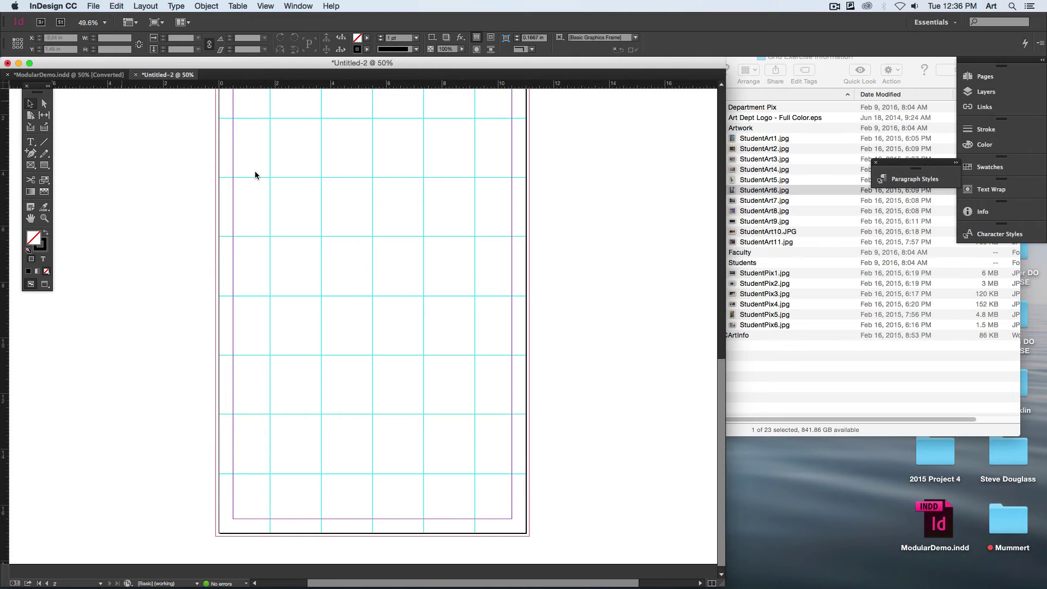
Bring ModularDemo.indd forward and view its green faculty-photo page at 75% with guides showing
click(55, 74)
scroll(231, 386, down, 10)
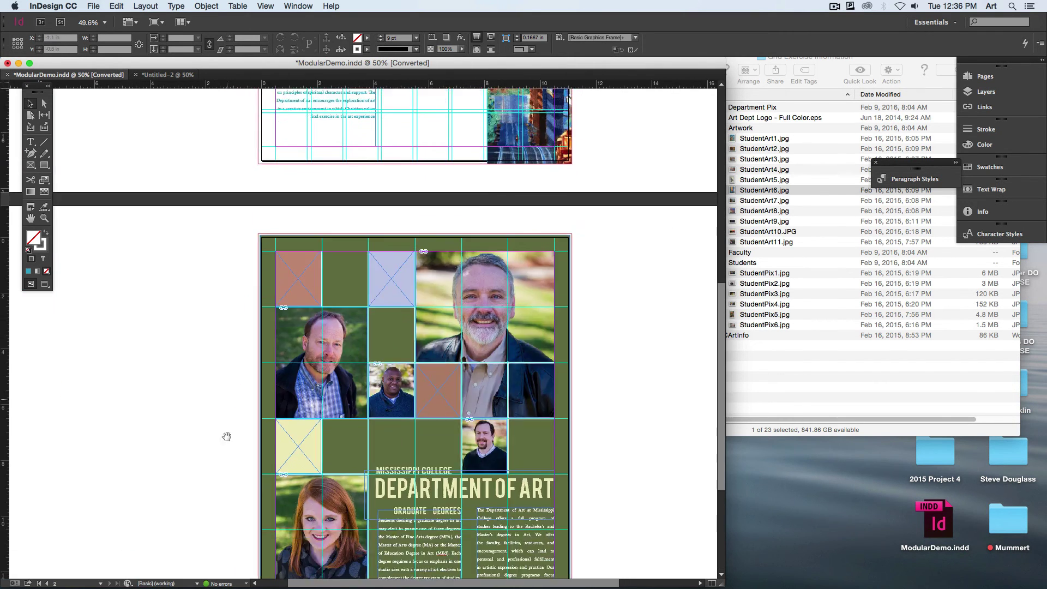
key(w)
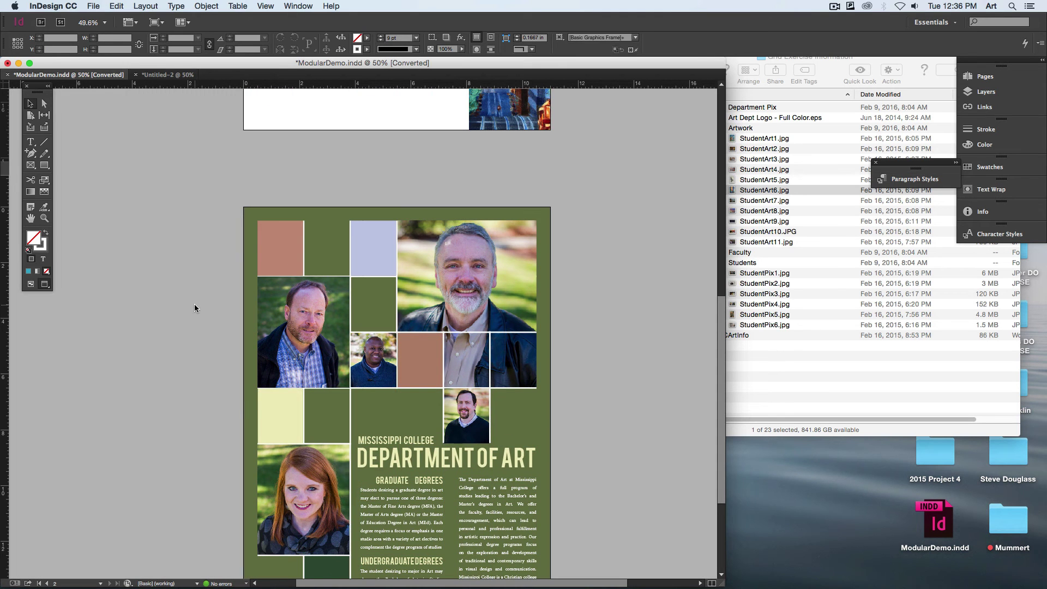
key(super+equal)
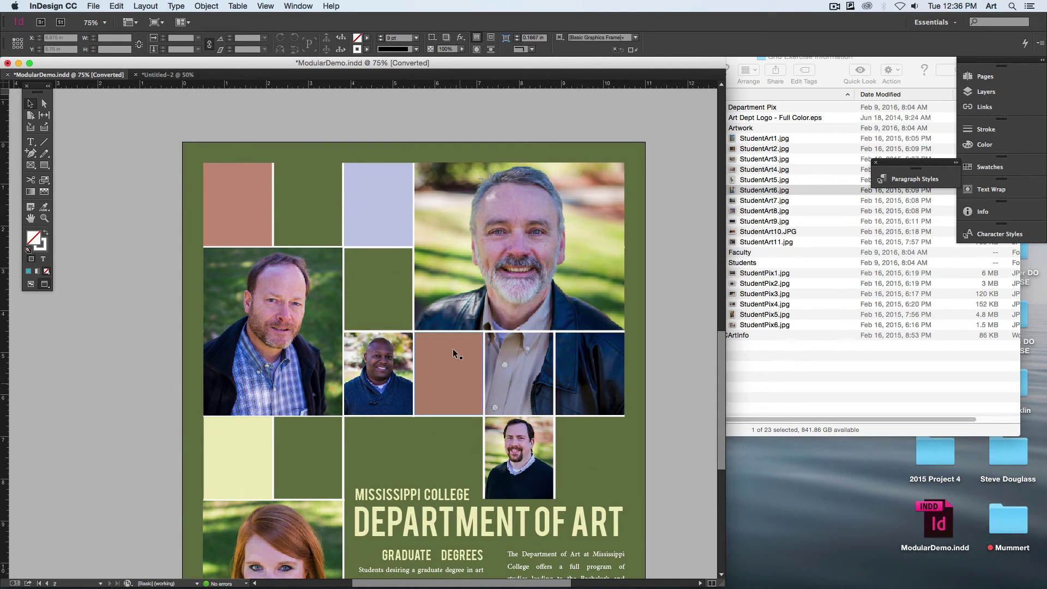
scroll(447, 471, down, 5)
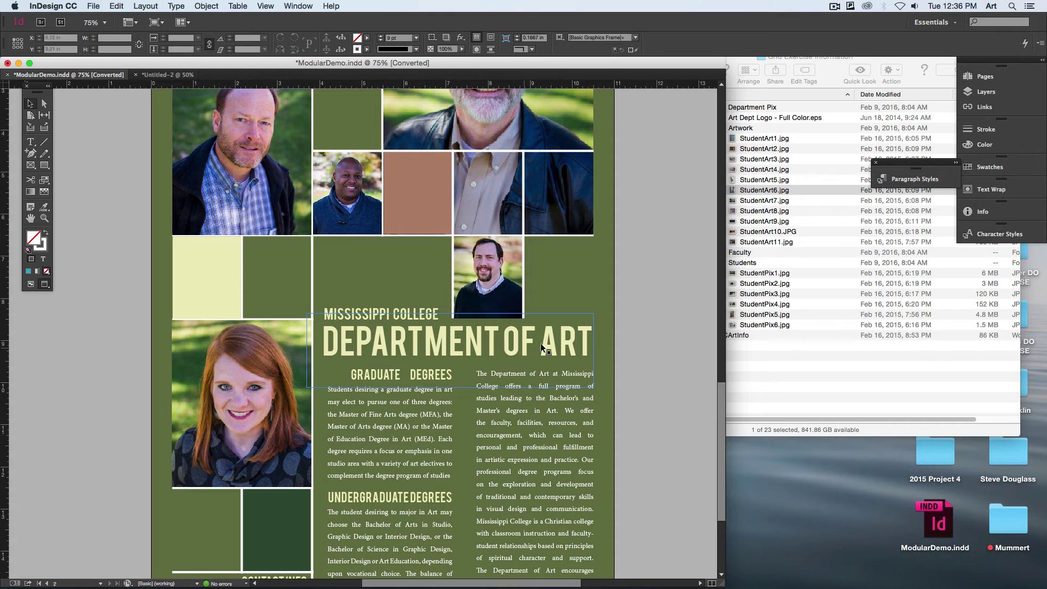
scroll(528, 459, down, 3)
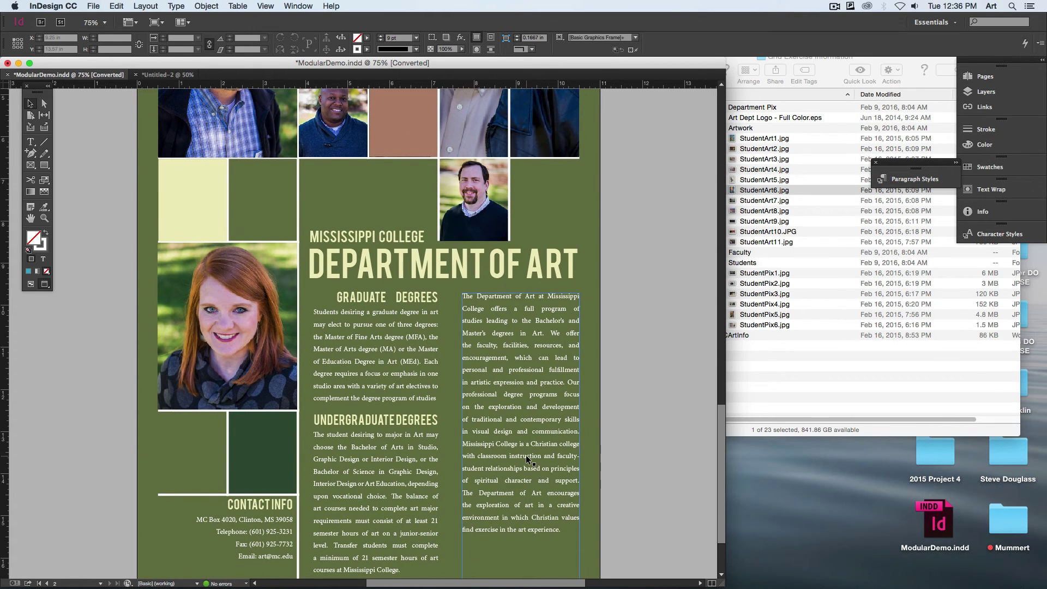
scroll(439, 463, up, 4)
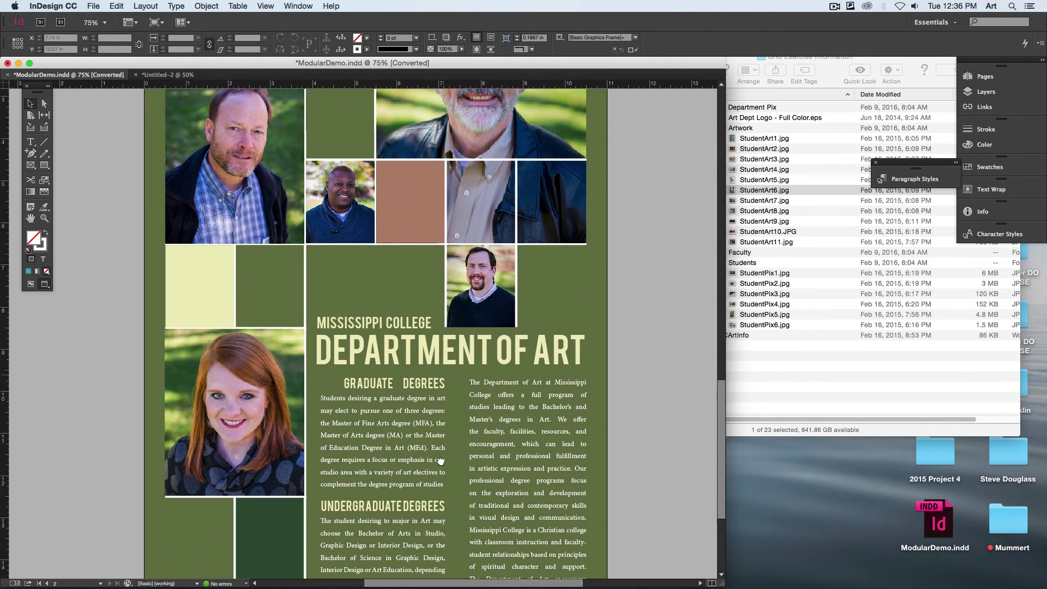
scroll(443, 463, up, 1)
scroll(404, 437, up, 3)
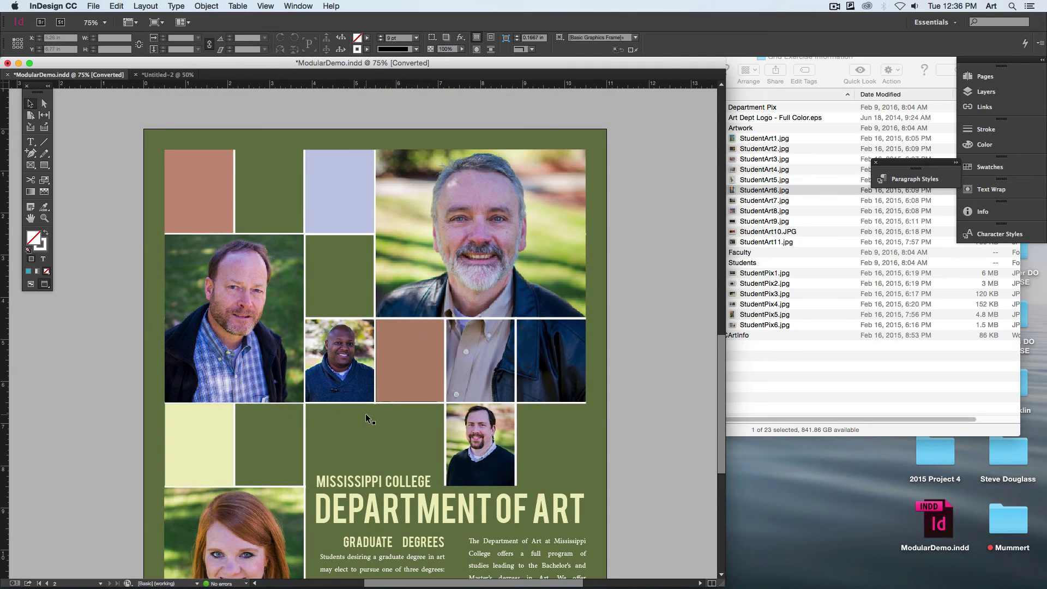
key(super+minus)
scroll(367, 349, down, 4)
key(super+equal)
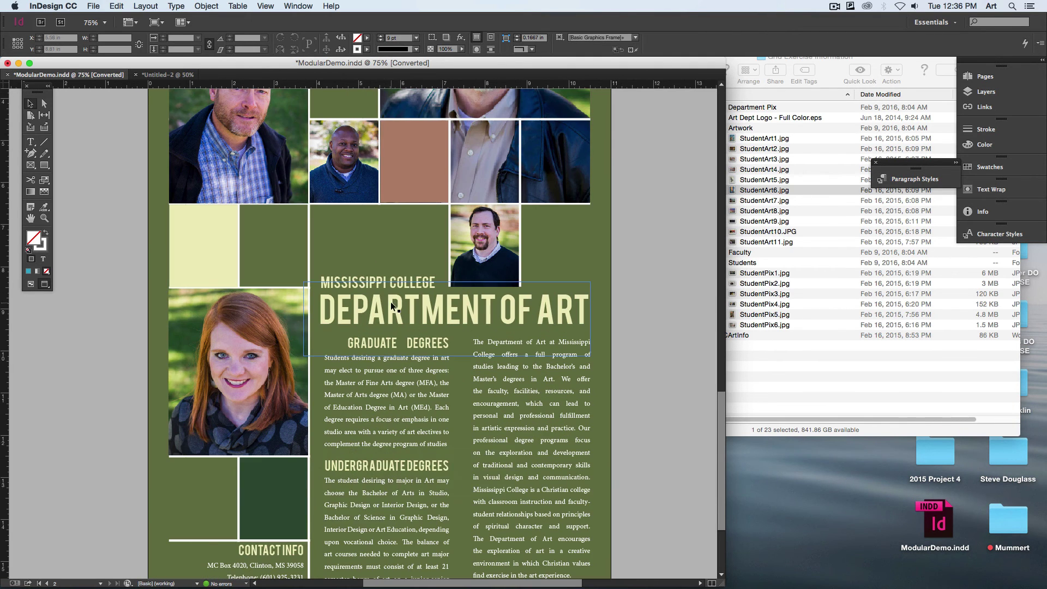
key(w)
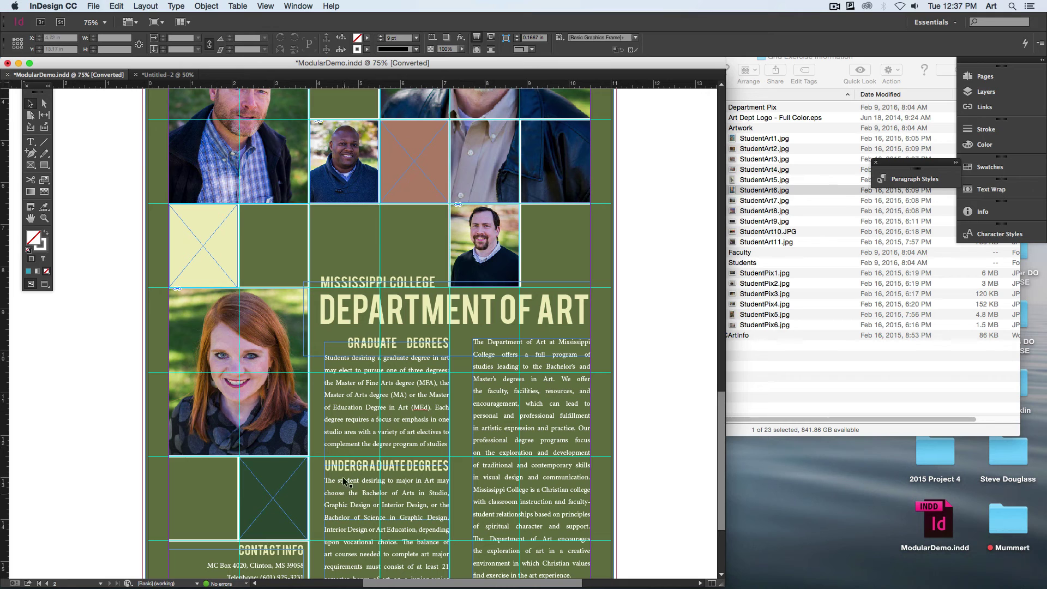
Widen the Graduate Degrees and Undergraduate Degrees text frames leftward to match each other
scroll(349, 444, down, 5)
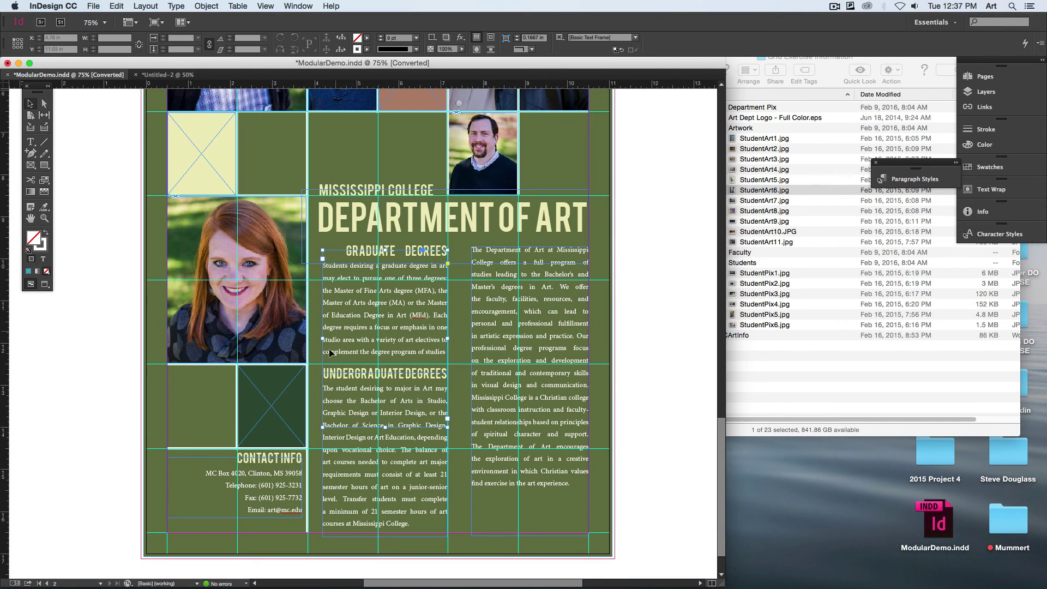
click(323, 335)
drag(323, 338, 308, 337)
click(335, 481)
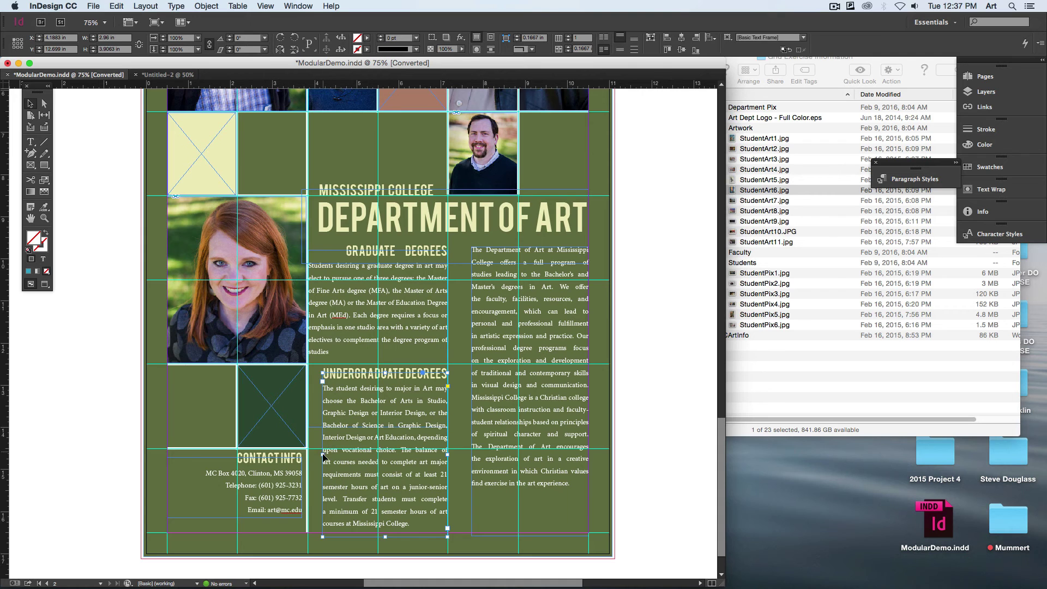
drag(323, 454, 309, 454)
click(666, 451)
Shift both degree text blocks slightly right so they line up with each other
key(w)
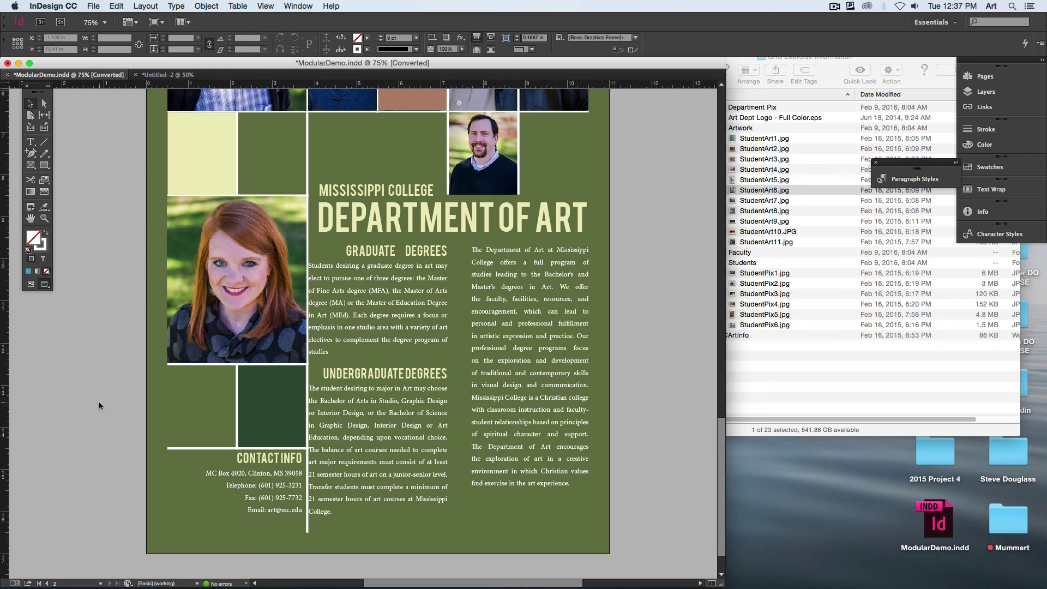
drag(361, 442, 376, 441)
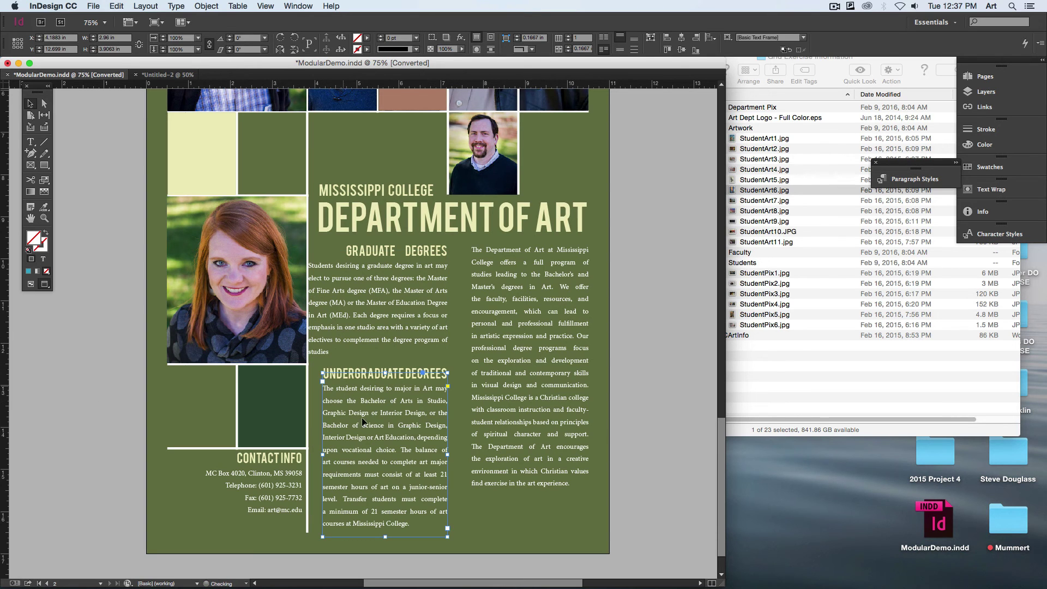
drag(349, 305, 364, 305)
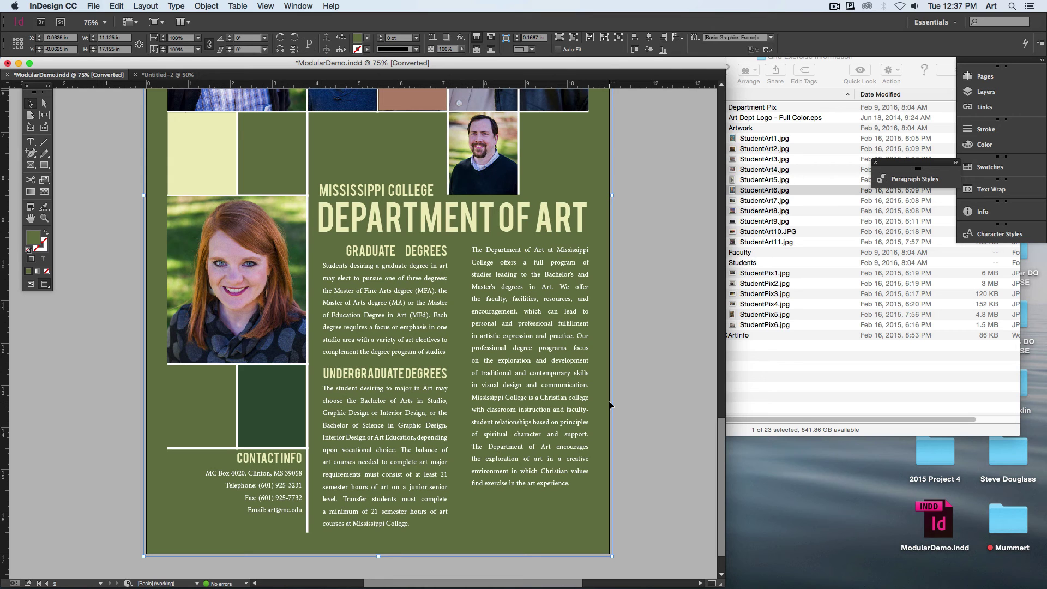
scroll(620, 233, up, 10)
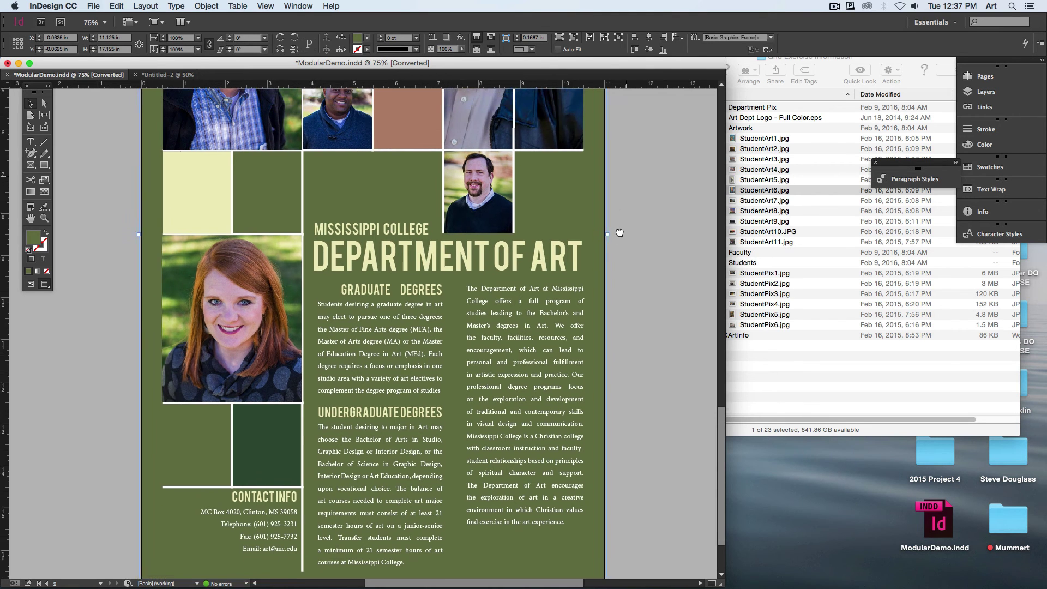
Fit the page in the window and enlarge the brown block over the large faculty photo
key(super+0)
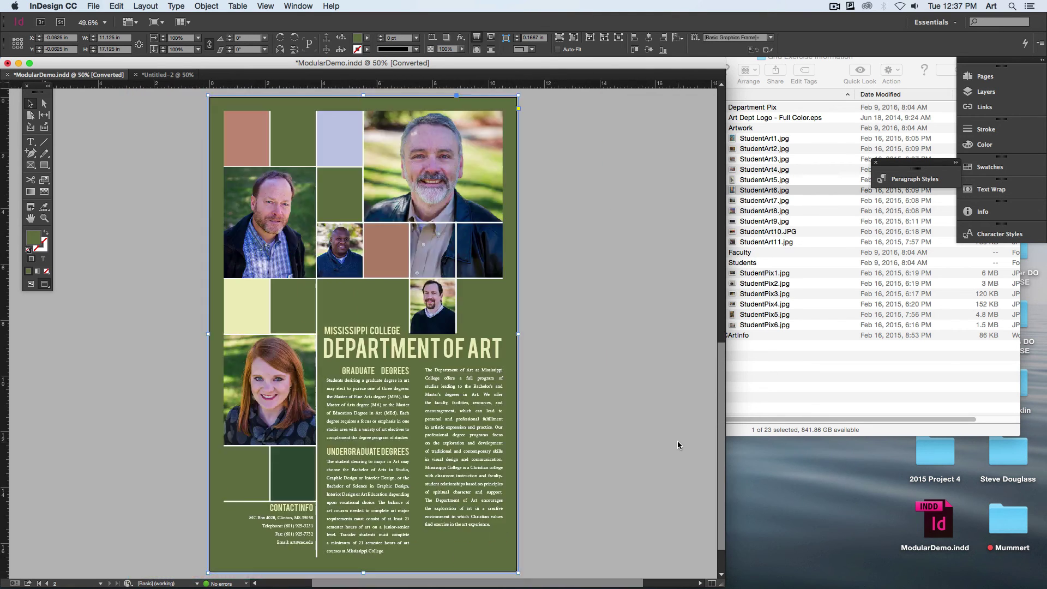
click(357, 116)
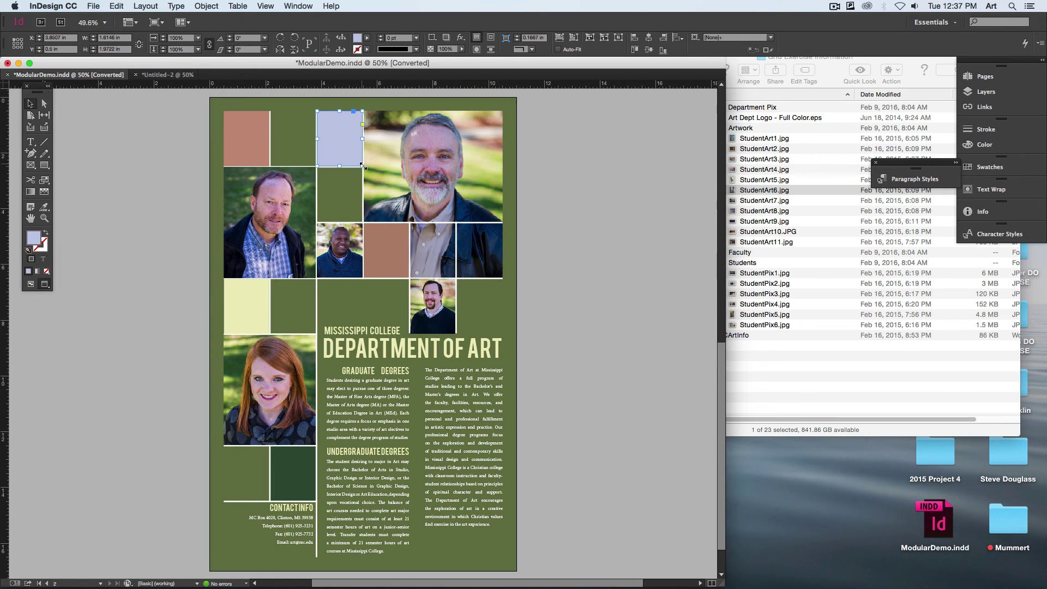
click(382, 257)
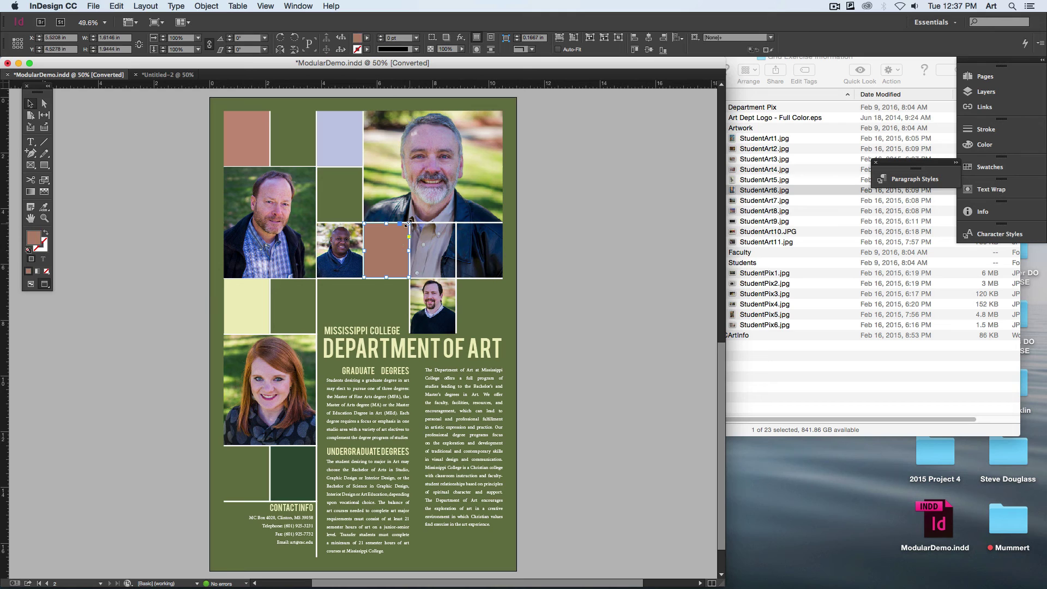
key(super+f)
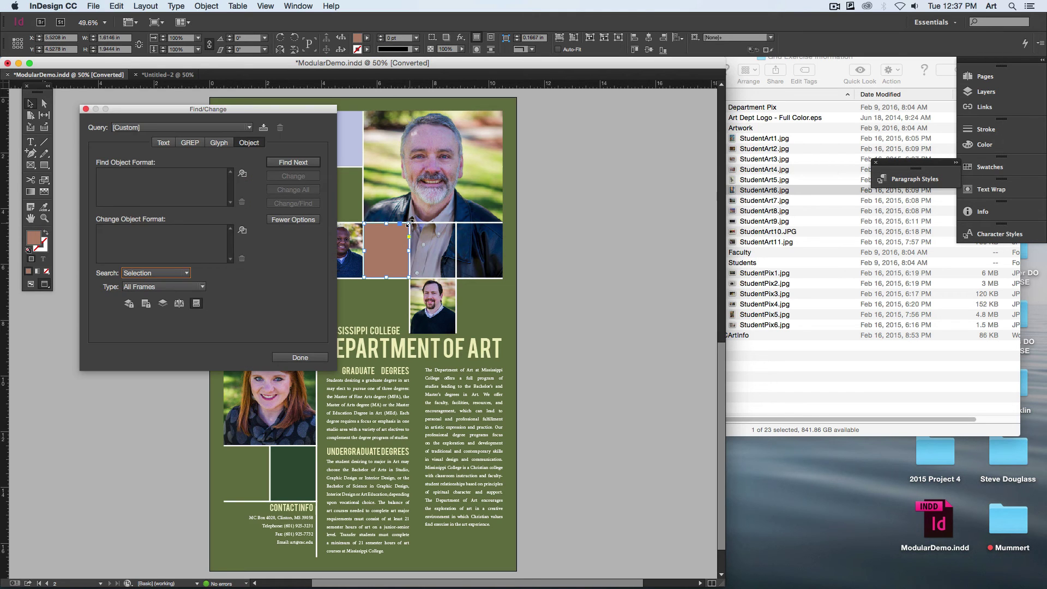
key(Escape)
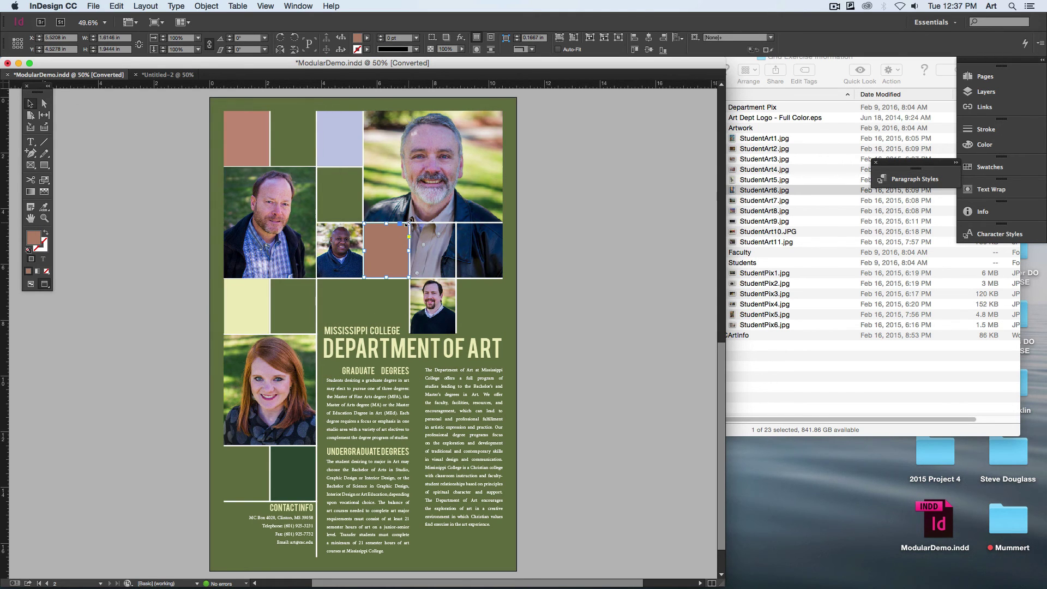
drag(409, 223, 388, 167)
key(w)
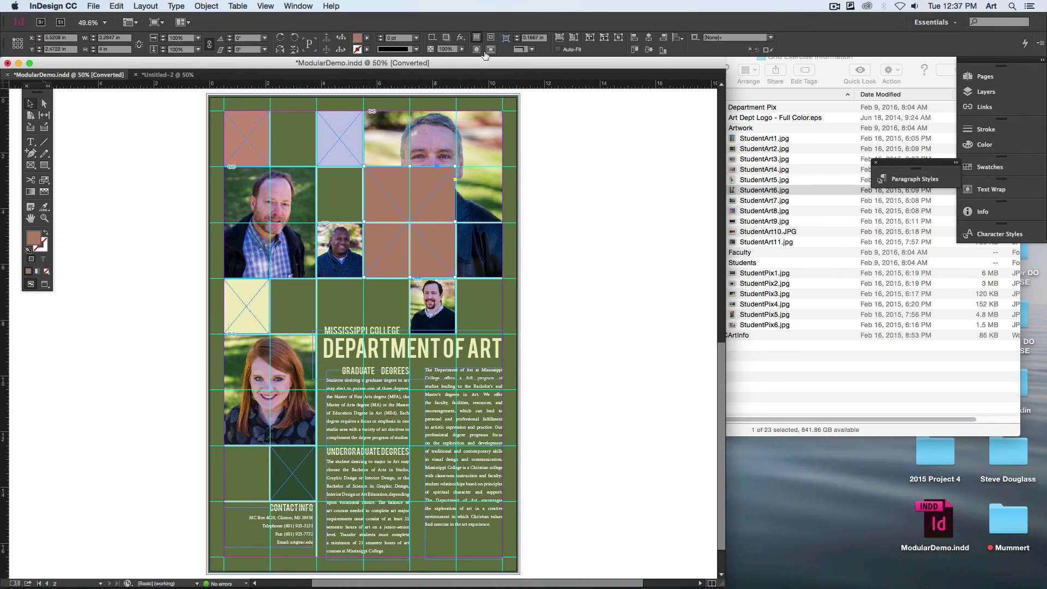
Set the brown block's transparency blend mode to Color, tinting the bearded man's photo
click(461, 38)
click(506, 42)
click(815, 157)
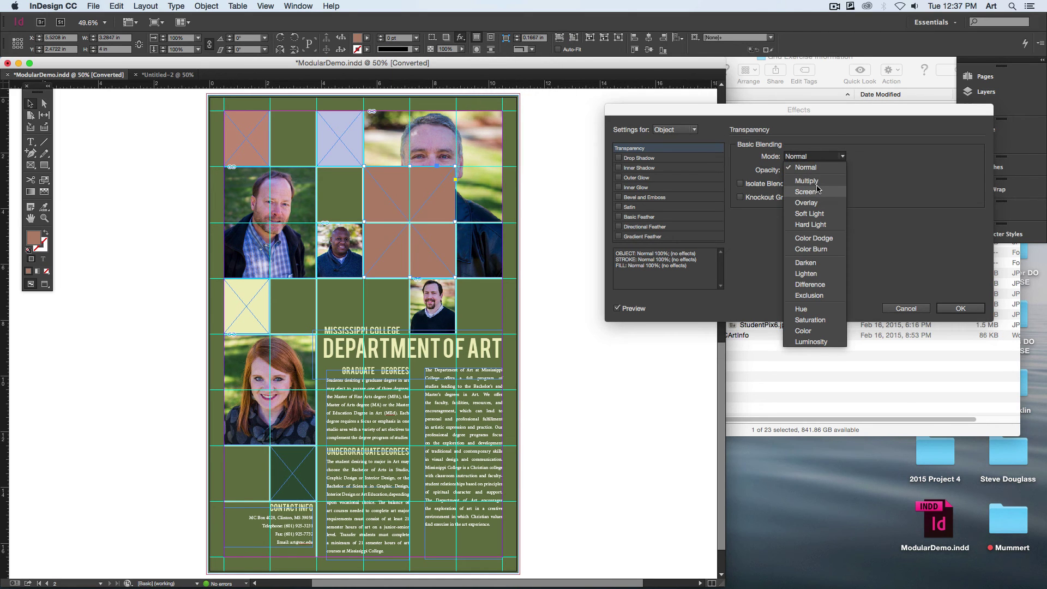
click(812, 181)
click(814, 157)
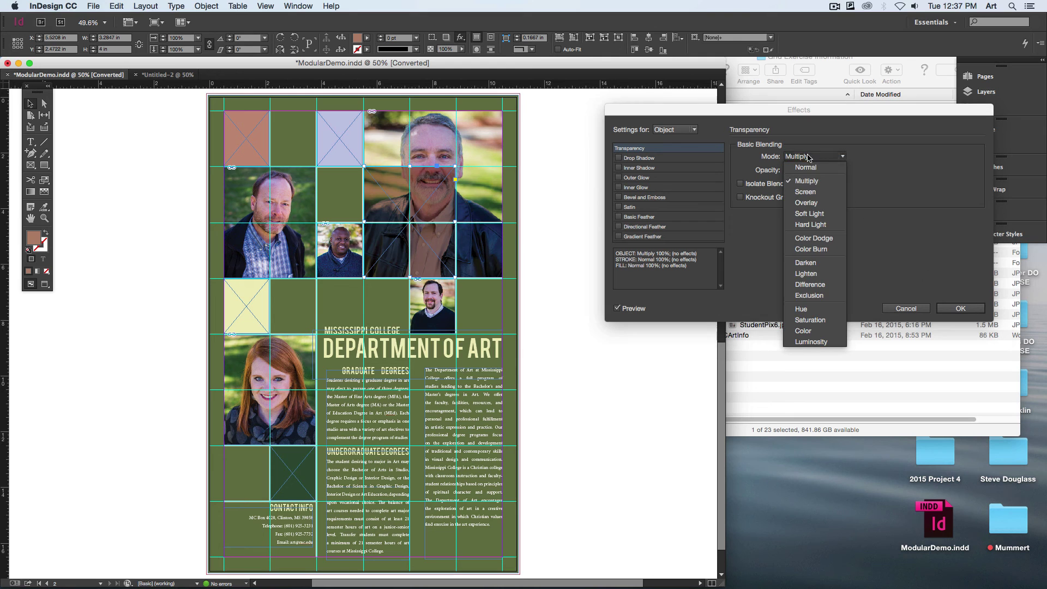
click(830, 329)
click(960, 309)
click(635, 280)
key(w)
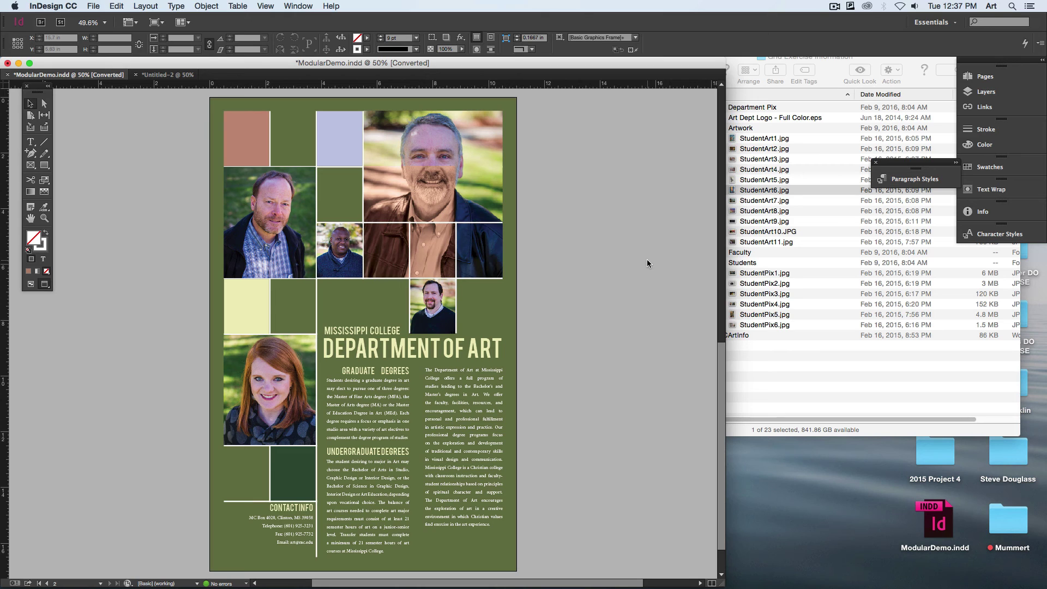
Draw a new brown block and send it backward behind the large photo
mouse_move(458, 166)
mouse_down()
mouse_move(376, 289)
mouse_move(362, 291)
mouse_move(369, 330)
mouse_up()
key(super+bracketleft)
click(604, 390)
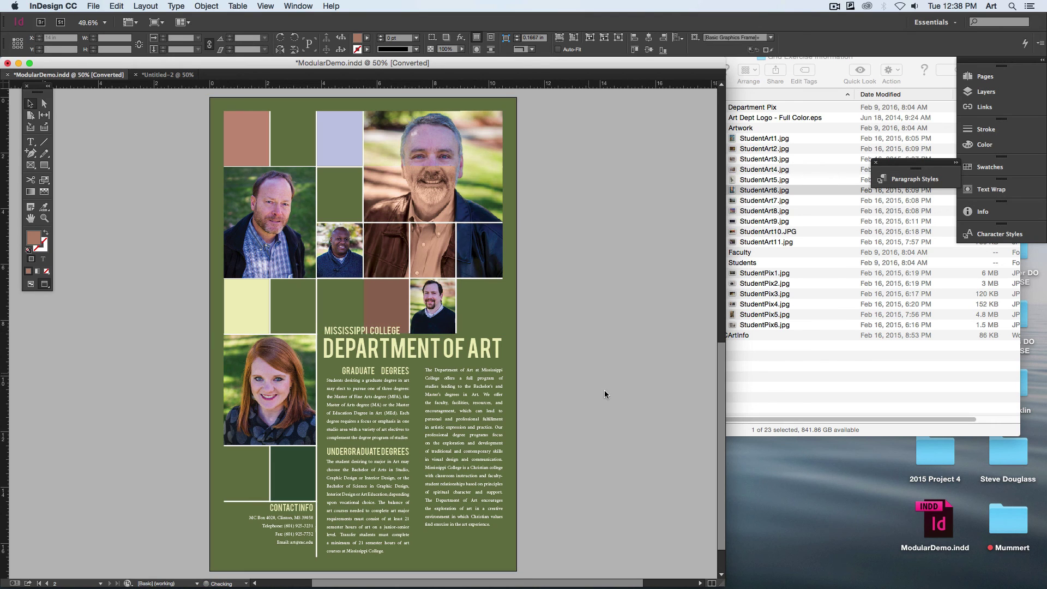
Stretch the pale yellow block over the left photo and set it to Overlay blend mode
click(242, 293)
drag(270, 278, 317, 223)
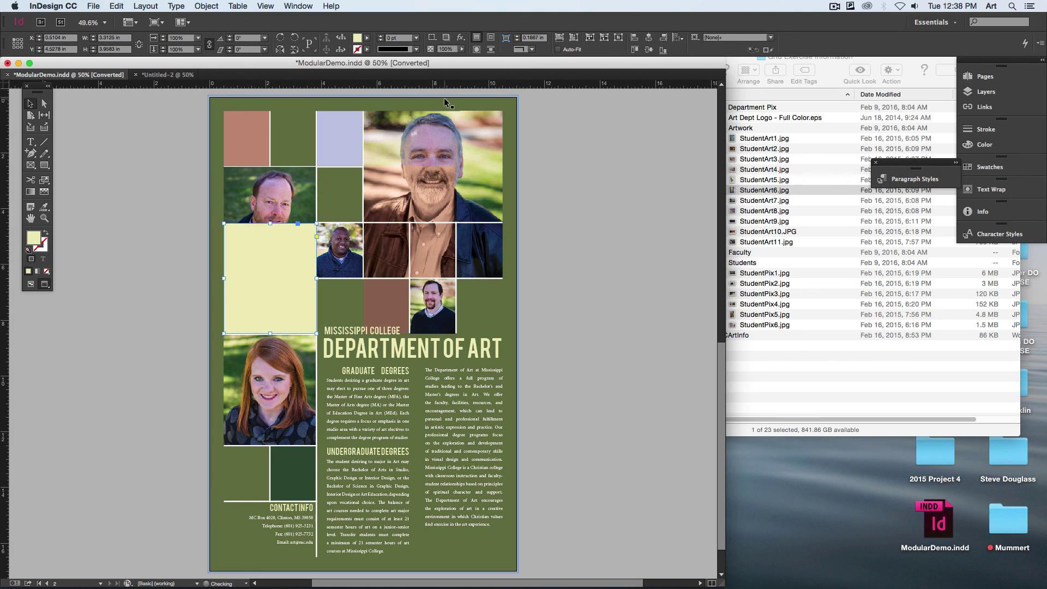
click(461, 37)
click(491, 42)
click(814, 157)
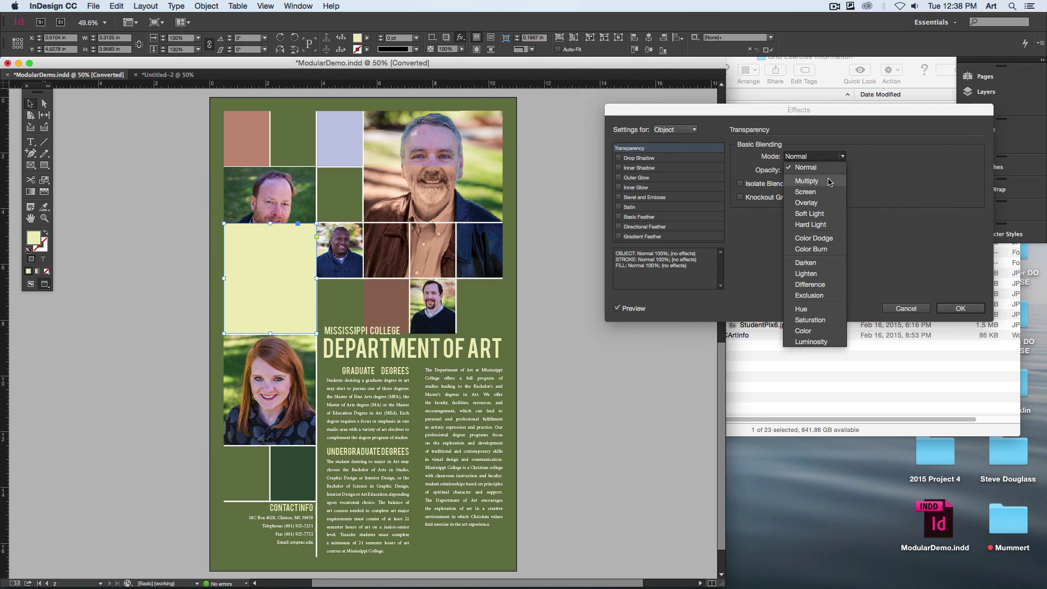
key(Escape)
key(Down)
key(Down)
key(Down)
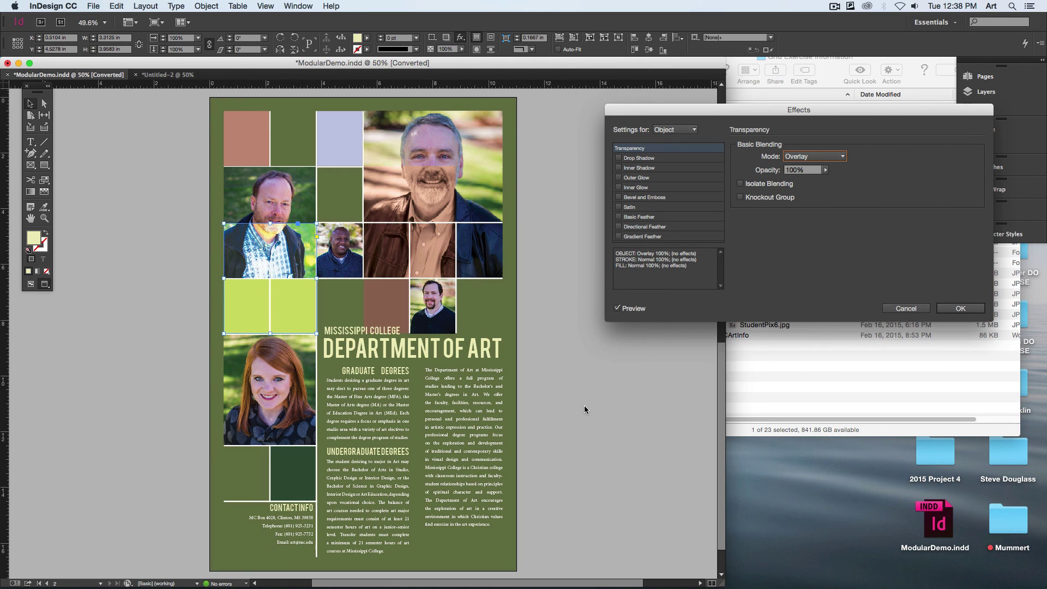
key(Return)
click(590, 347)
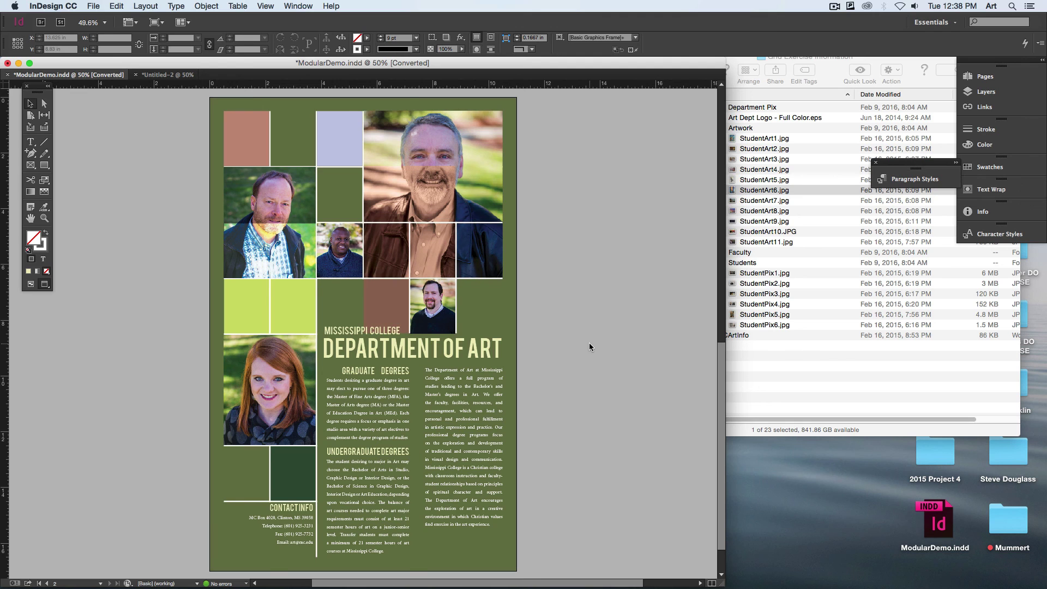
key(w)
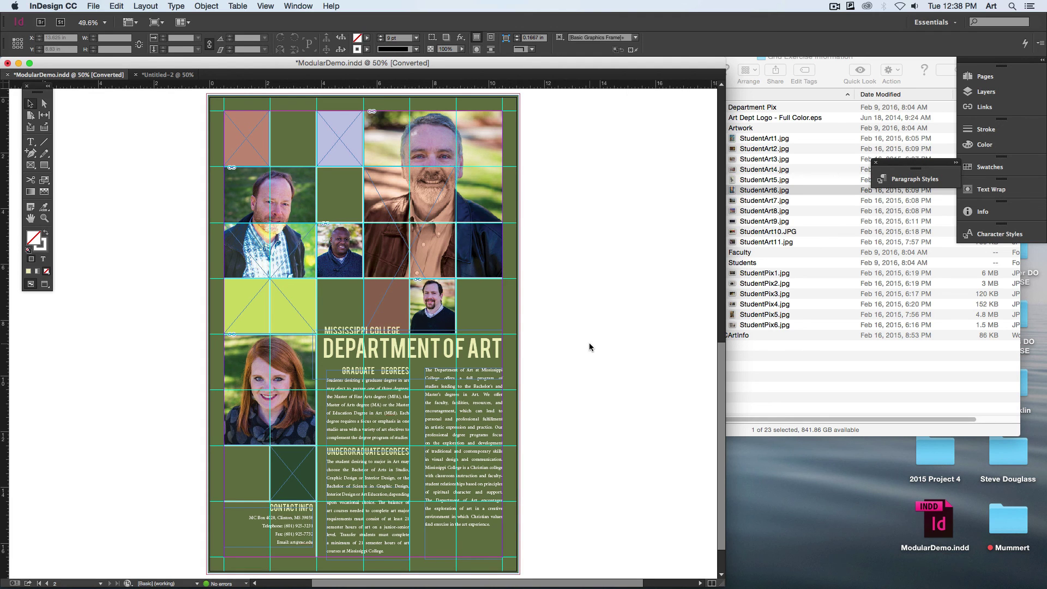
Bring page 1 into view, start File > Package, and save the document as ModularDemo.indd
drag(582, 225, 548, 467)
key(w)
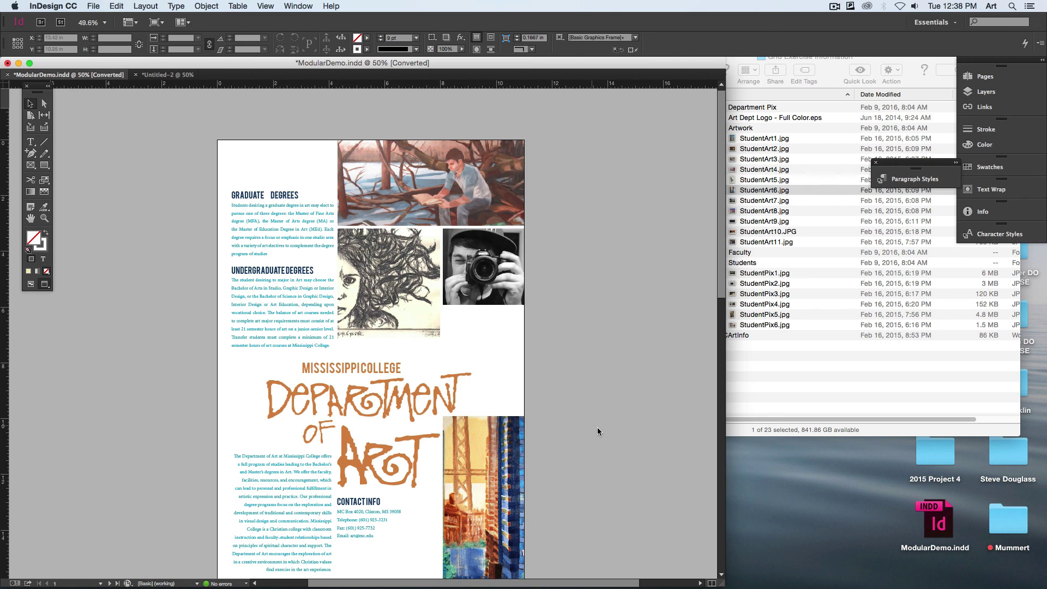
click(89, 5)
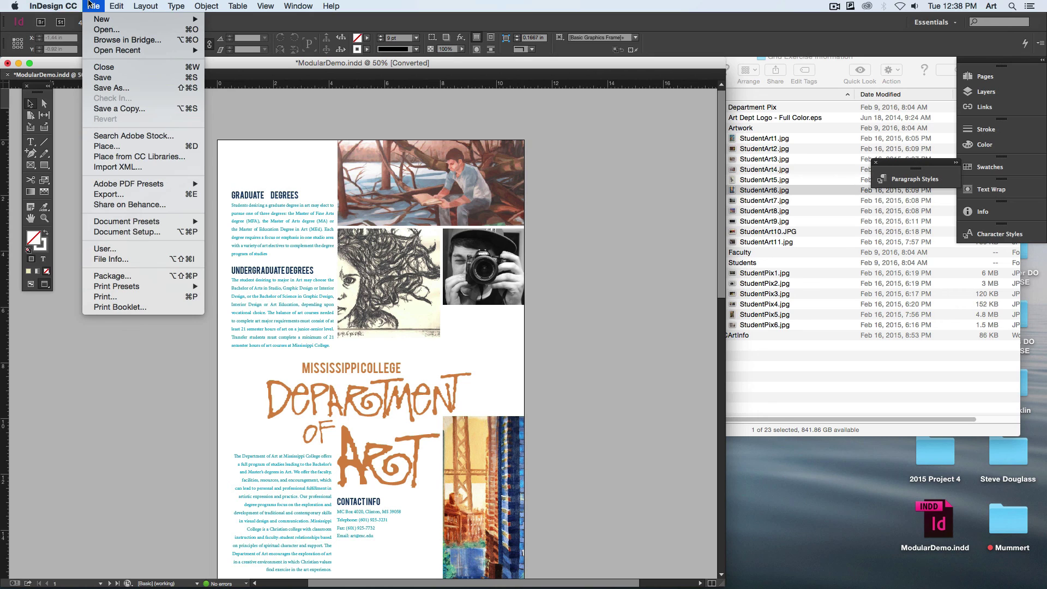
click(117, 276)
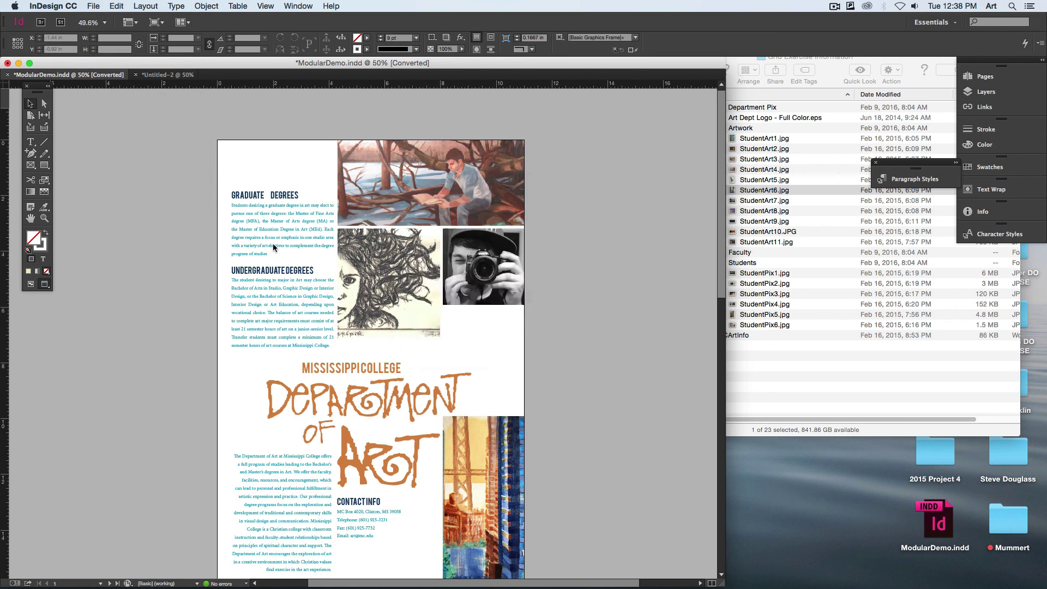
key(Return)
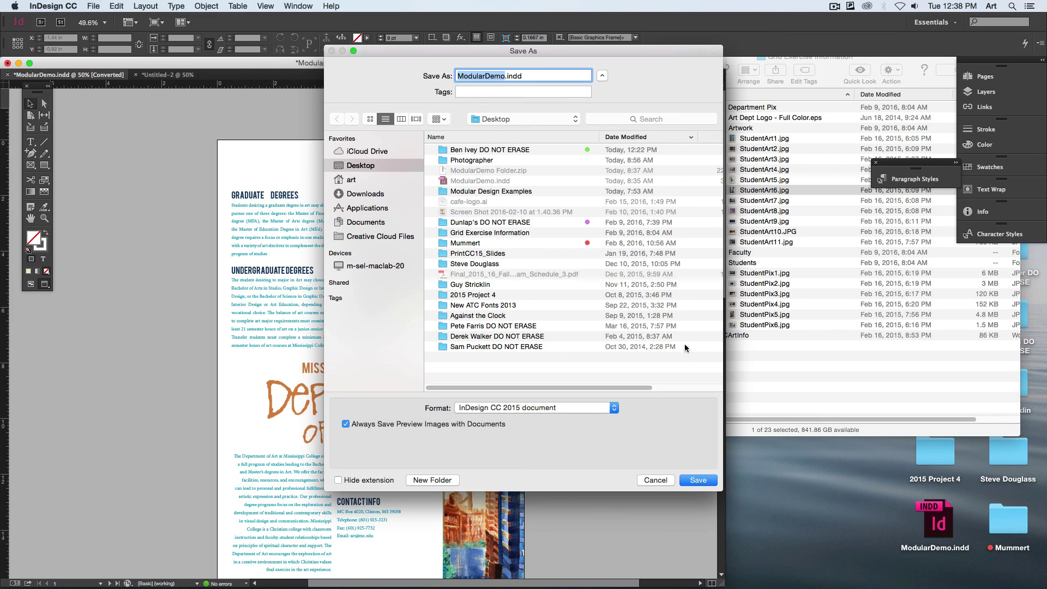
click(708, 483)
Replace the existing ModularDemo.indd and package it with IDML and PDF, accepting the font and transparency warnings
key(Return)
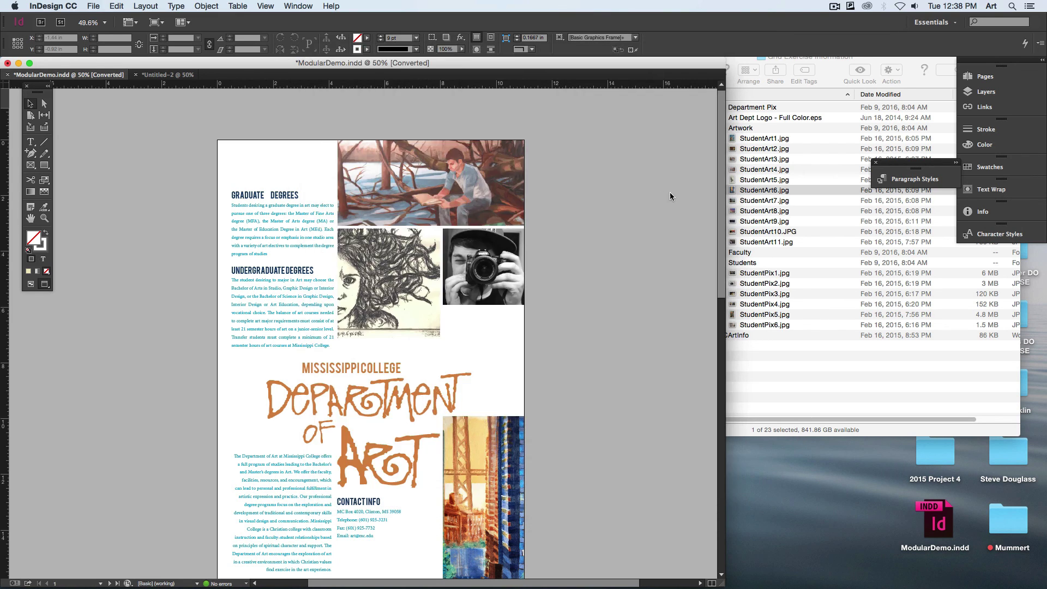
click(642, 229)
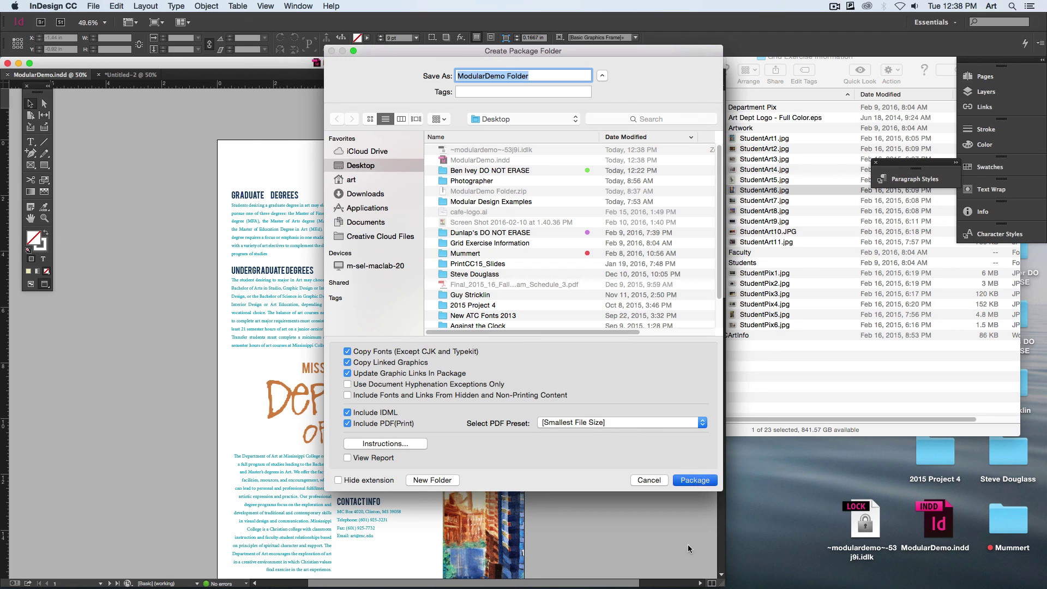
click(699, 480)
click(630, 350)
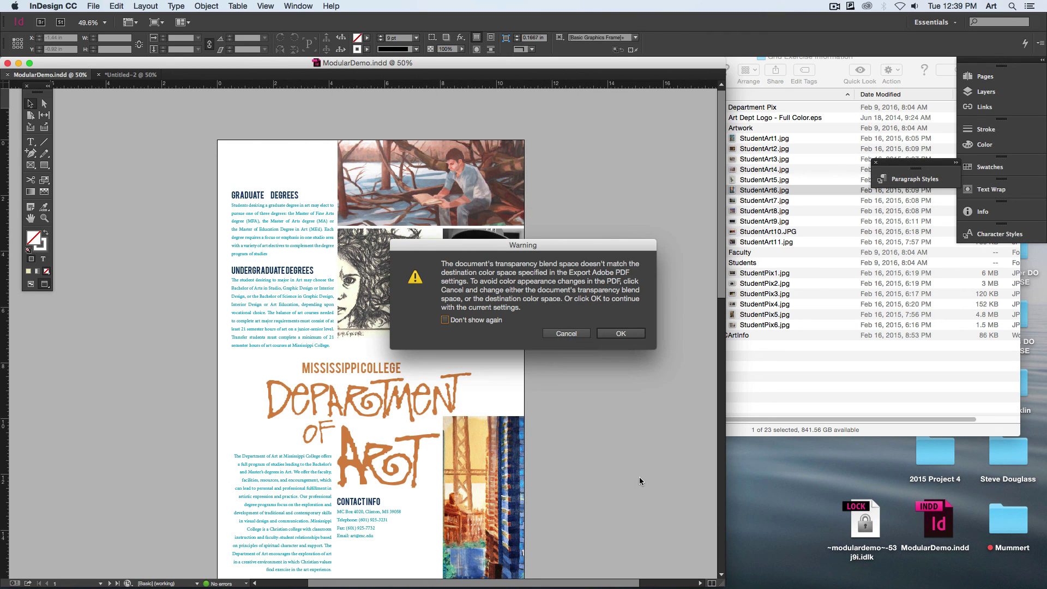
key(Return)
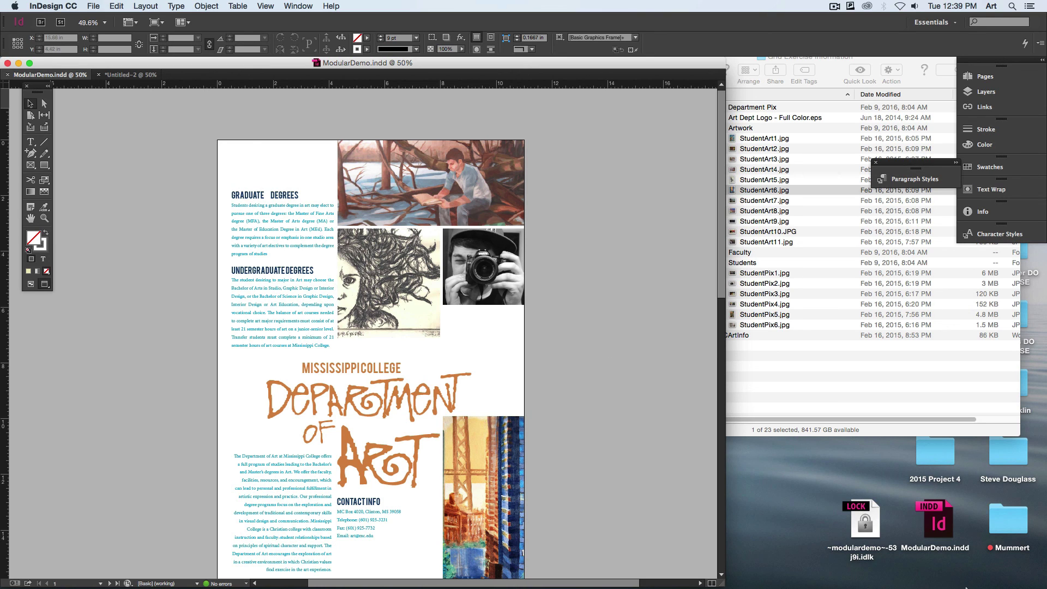
mouse_move(967, 587)
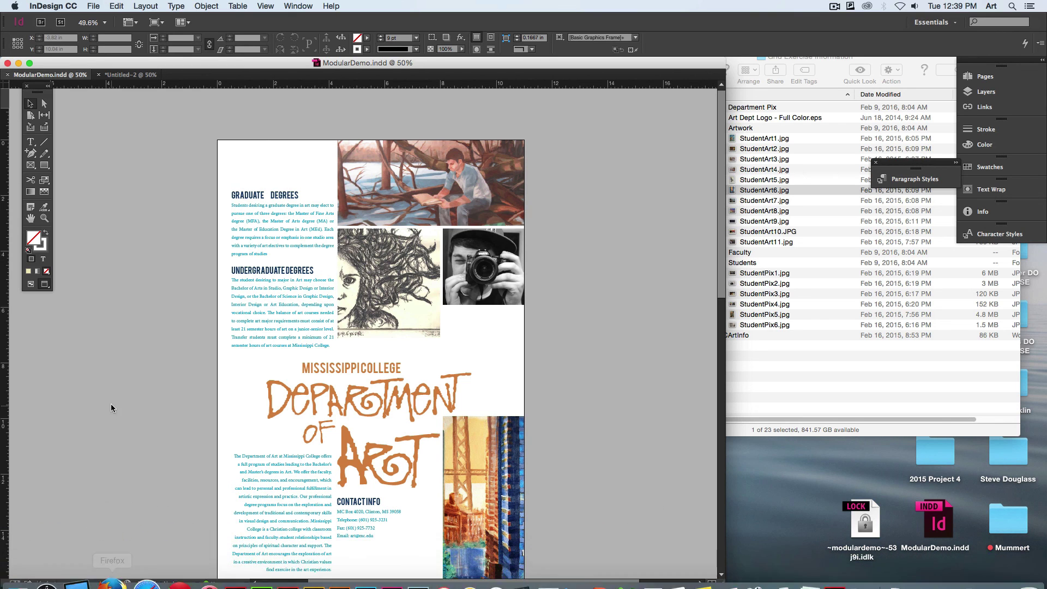
click(834, 6)
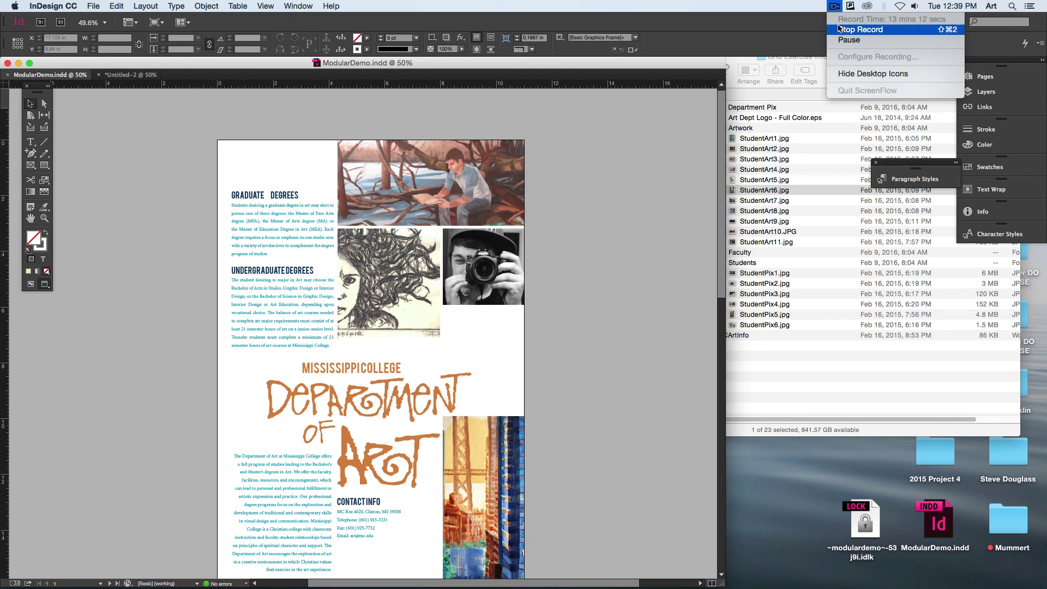